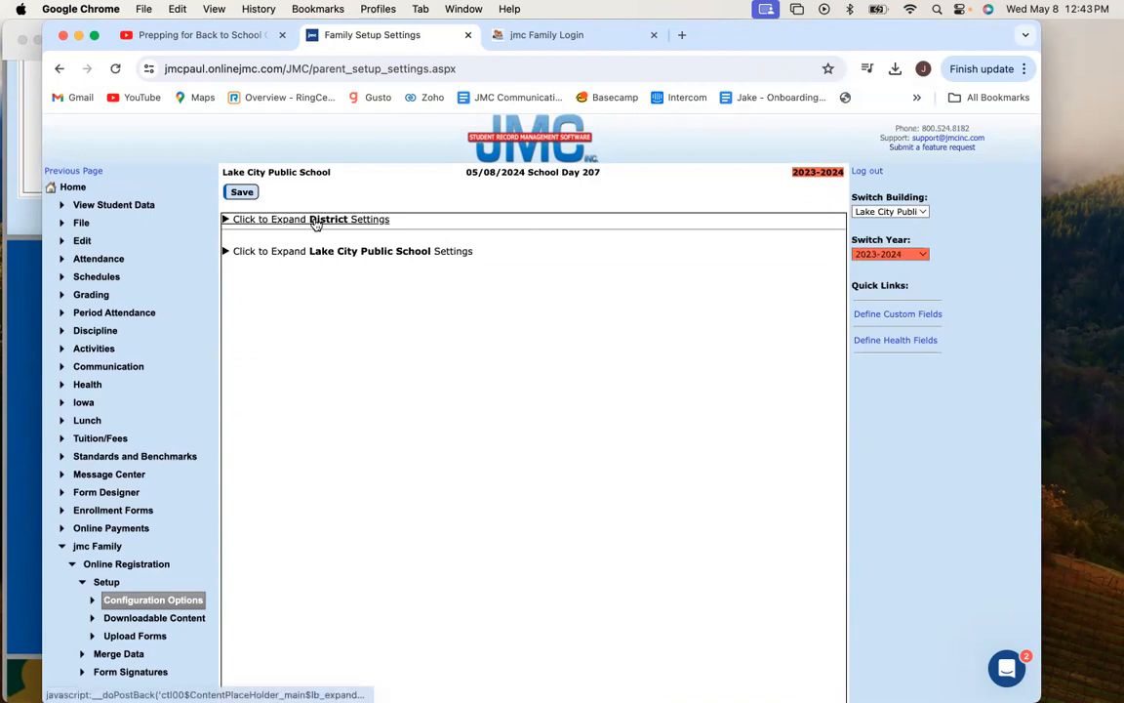
Toggle the district permission for parents to use all registration controls off and back on, save the configuration, and close Family Permissions.
{"action": "left_click", "coordinate": [278, 219]}
{"action": "left_click", "coordinate": [367, 256]}
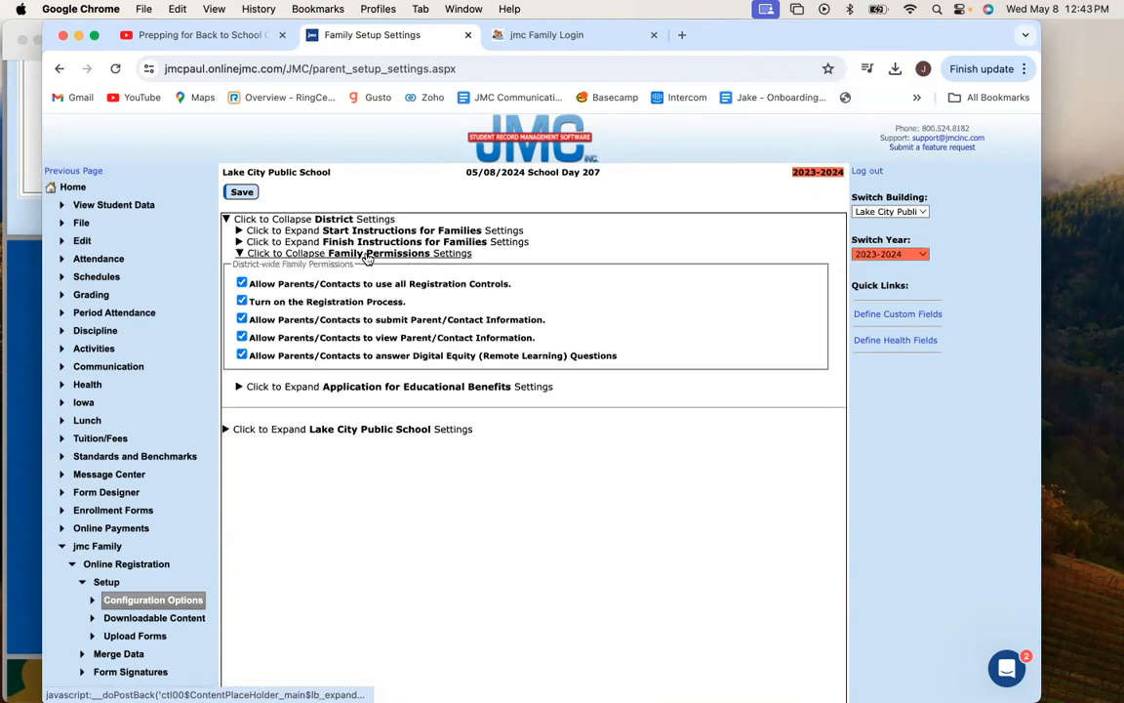
{"action": "left_click", "coordinate": [242, 284]}
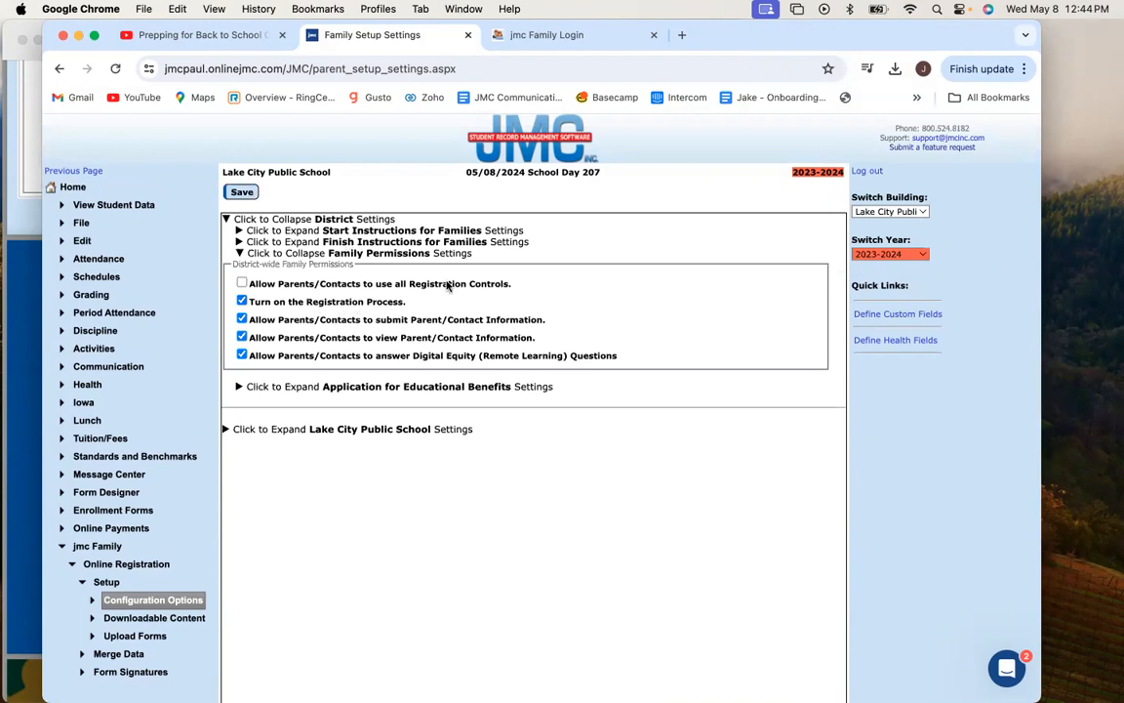
{"action": "left_click_drag", "start_coordinate": [512, 284], "coordinate": [253, 286]}
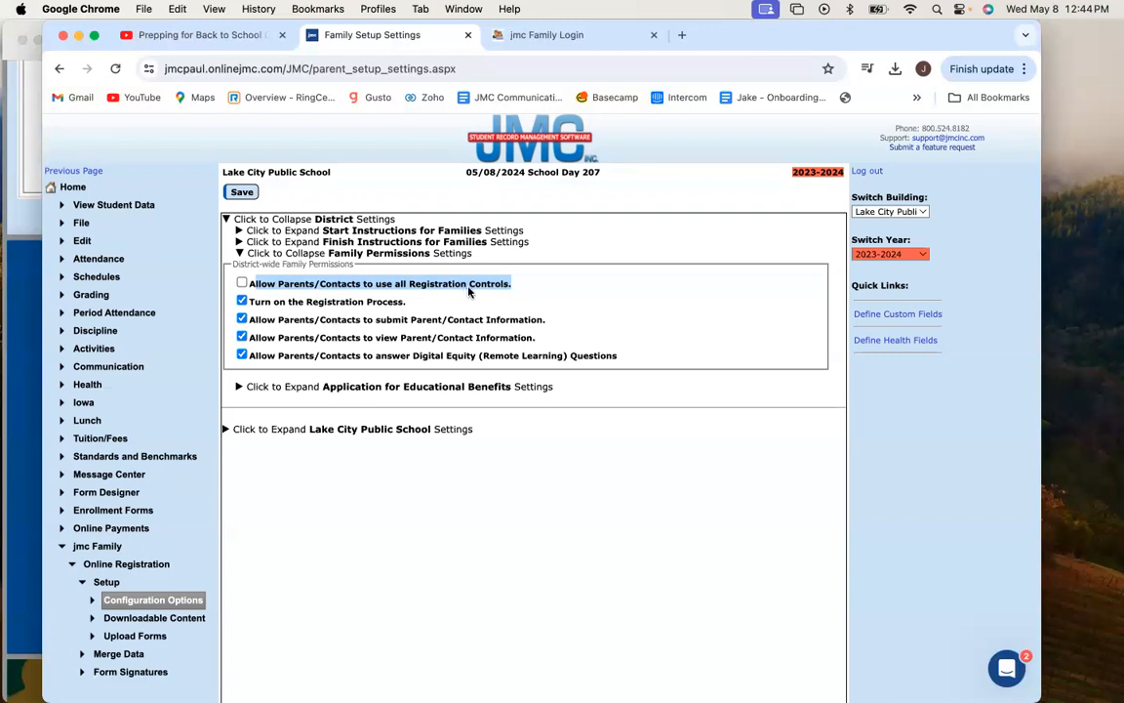
{"action": "left_click", "coordinate": [585, 202]}
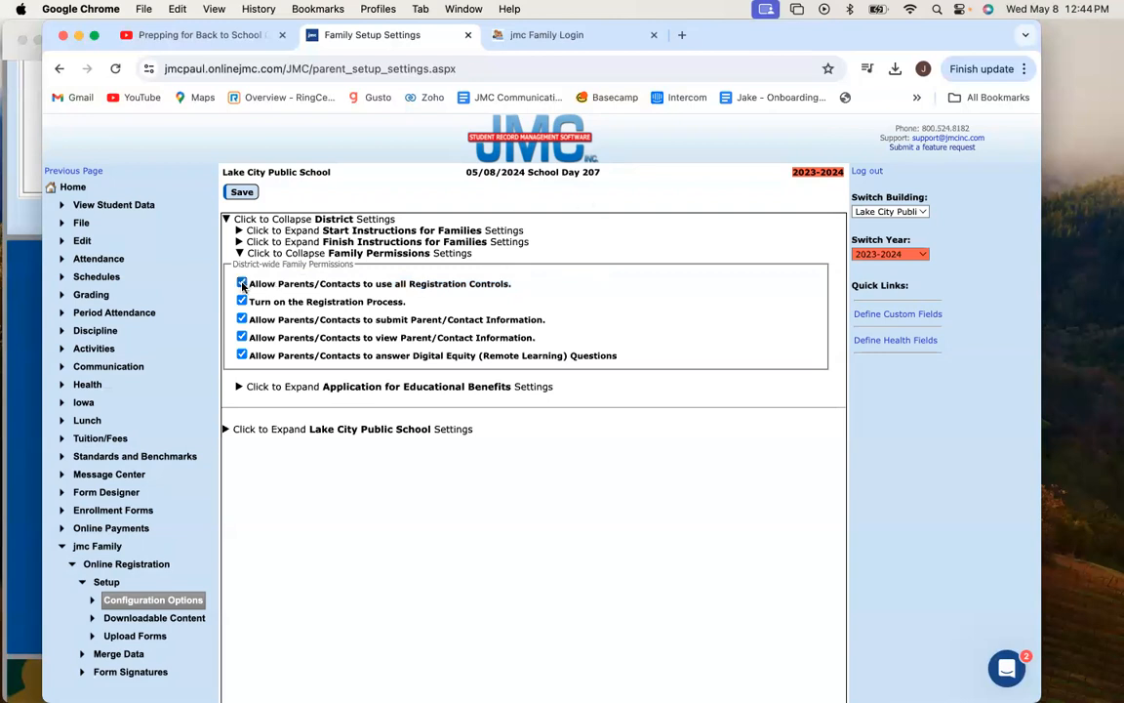
{"action": "left_click", "coordinate": [241, 191]}
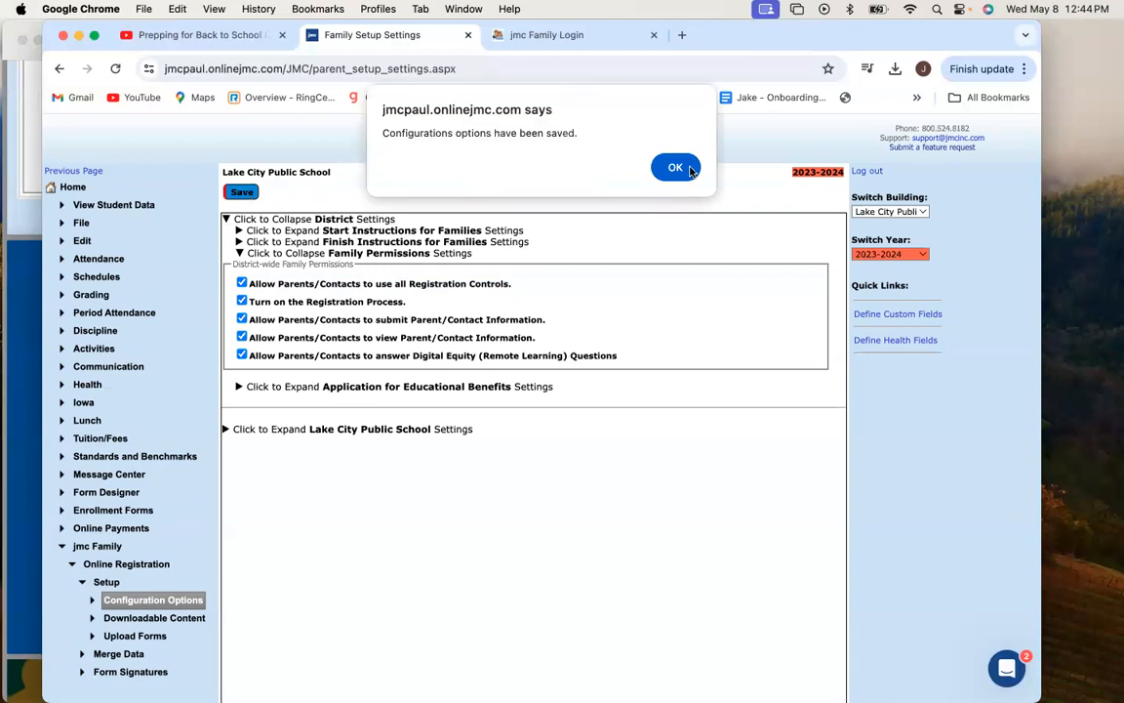
{"action": "left_click", "coordinate": [682, 176]}
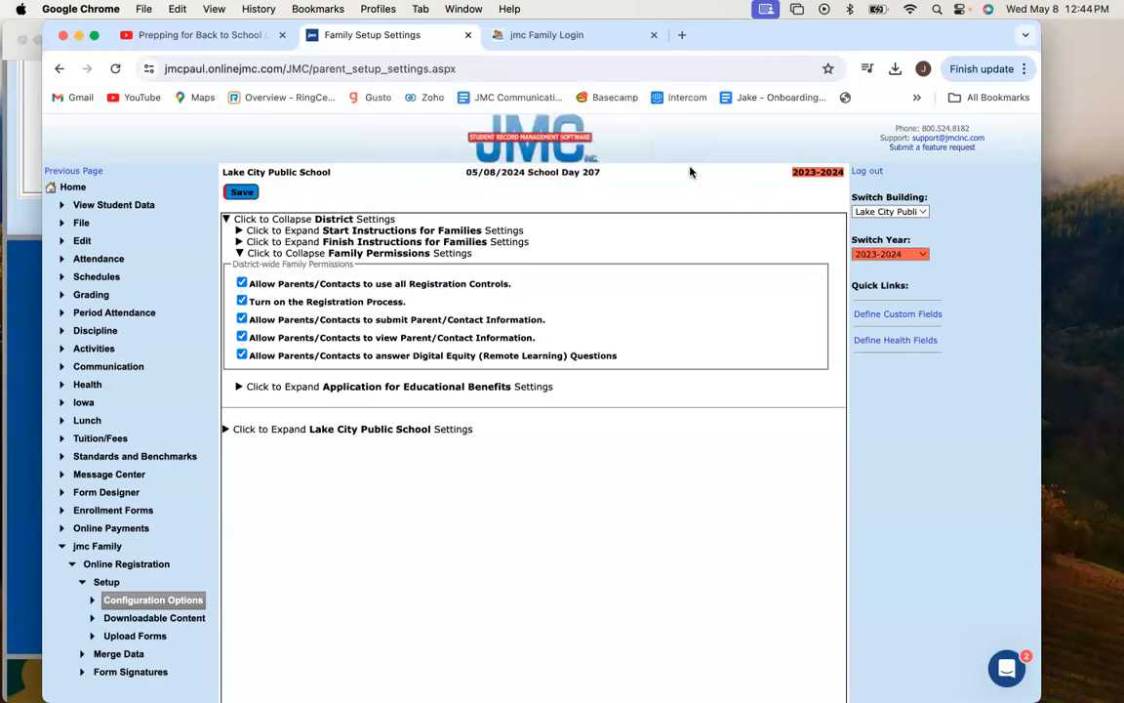
{"action": "left_click", "coordinate": [250, 254]}
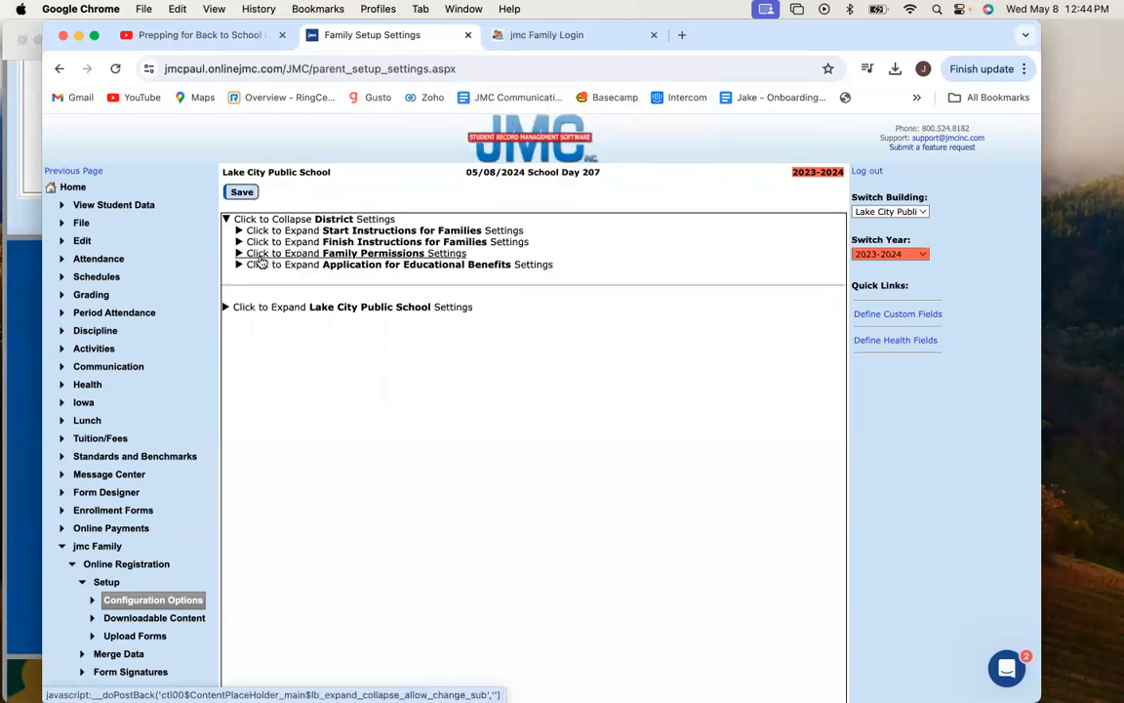
Review the district-wide Start Instructions for Families for 2023-2024 and collapse the section again.
{"action": "left_click", "coordinate": [358, 232]}
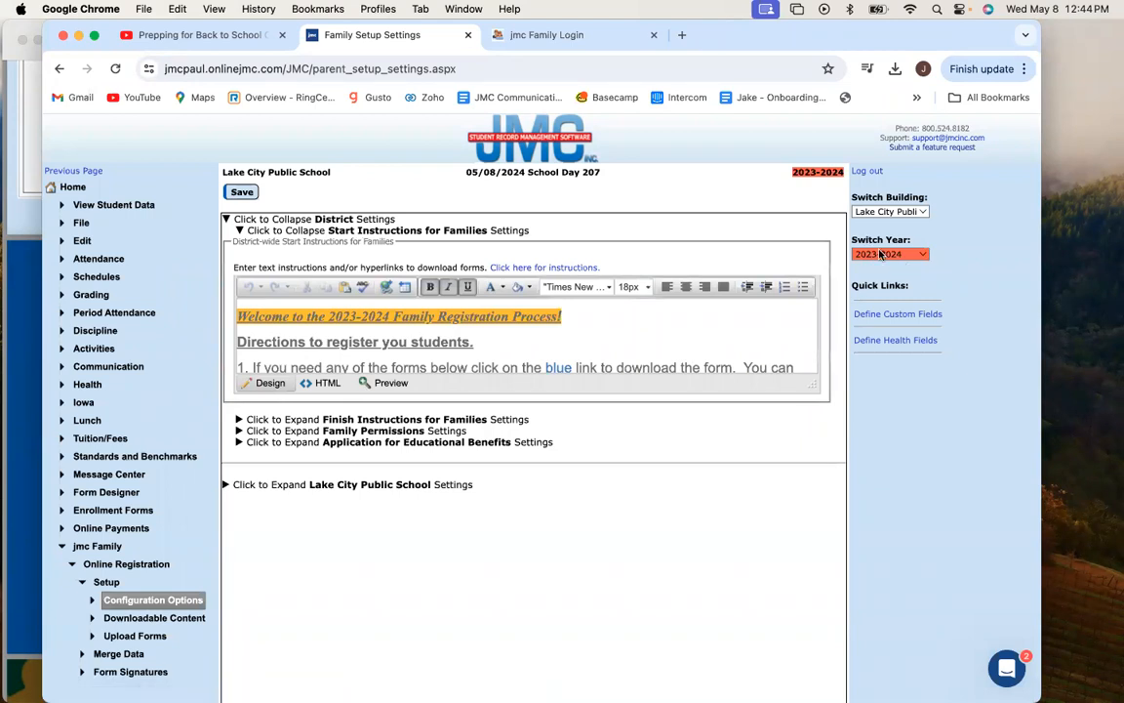
{"action": "scroll", "coordinate": [287, 322], "scroll_direction": "down", "scroll_amount": 2}
{"action": "scroll", "coordinate": [286, 323], "scroll_direction": "up", "scroll_amount": 2}
{"action": "left_click", "coordinate": [265, 232]}
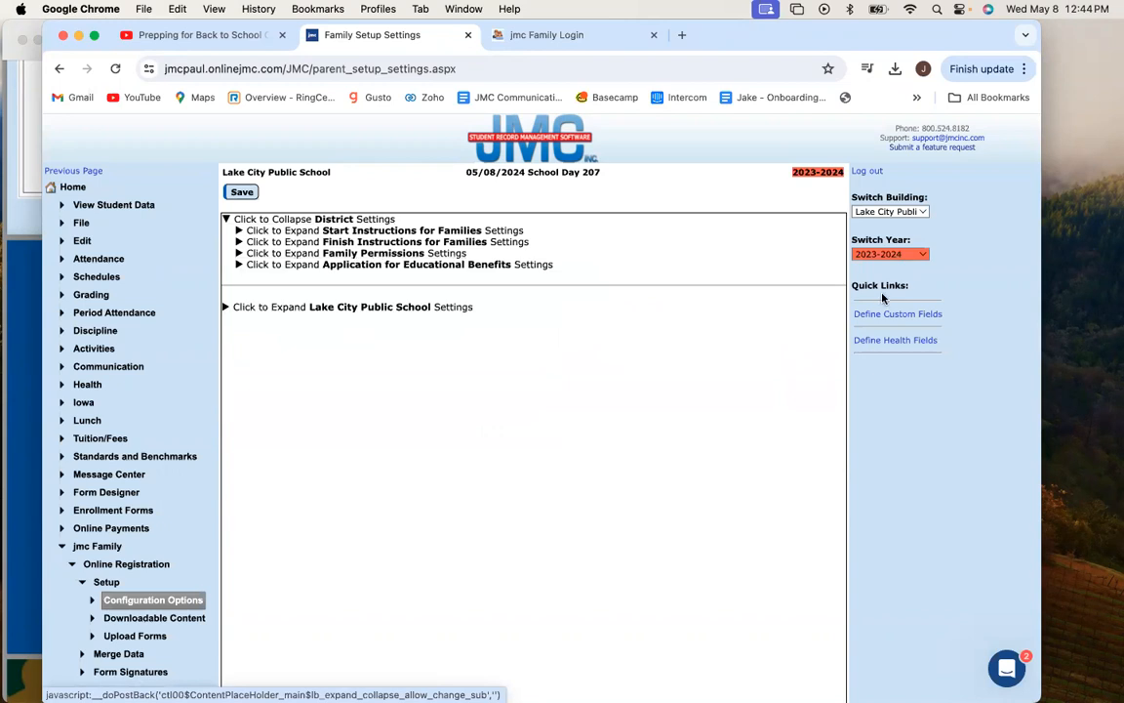
Switch the school year to 2024-2025 and expand the district-wide Family Permissions settings.
{"action": "left_click", "coordinate": [891, 255]}
{"action": "left_click", "coordinate": [886, 271]}
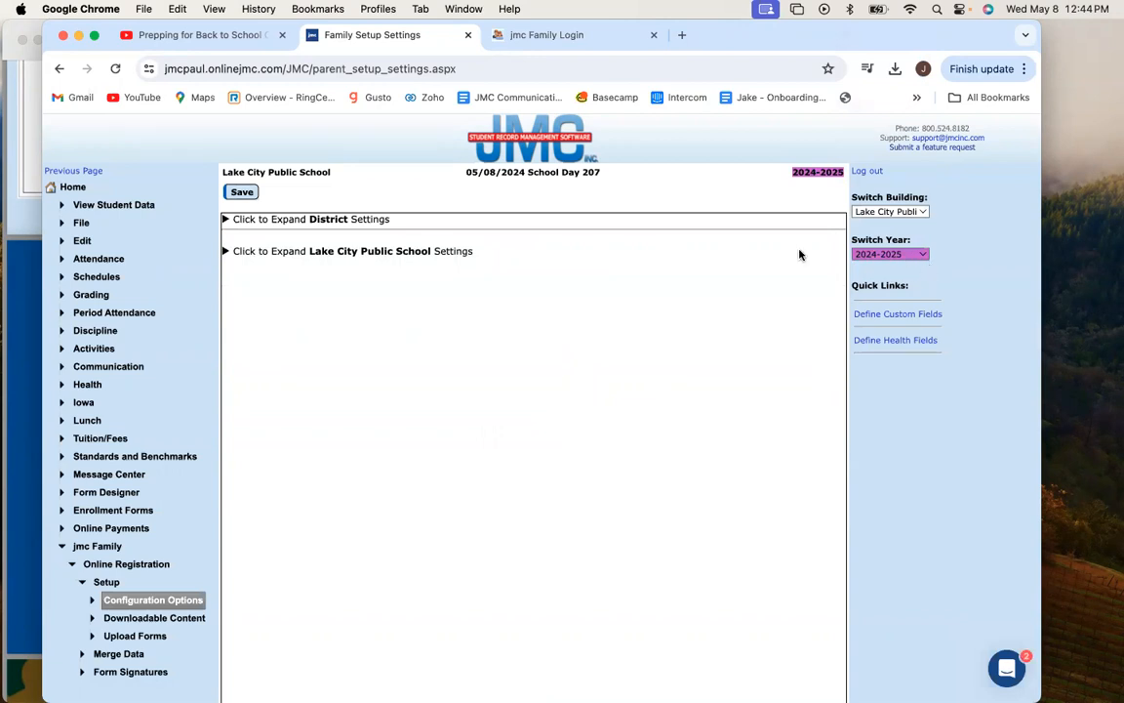
{"action": "left_click", "coordinate": [327, 224]}
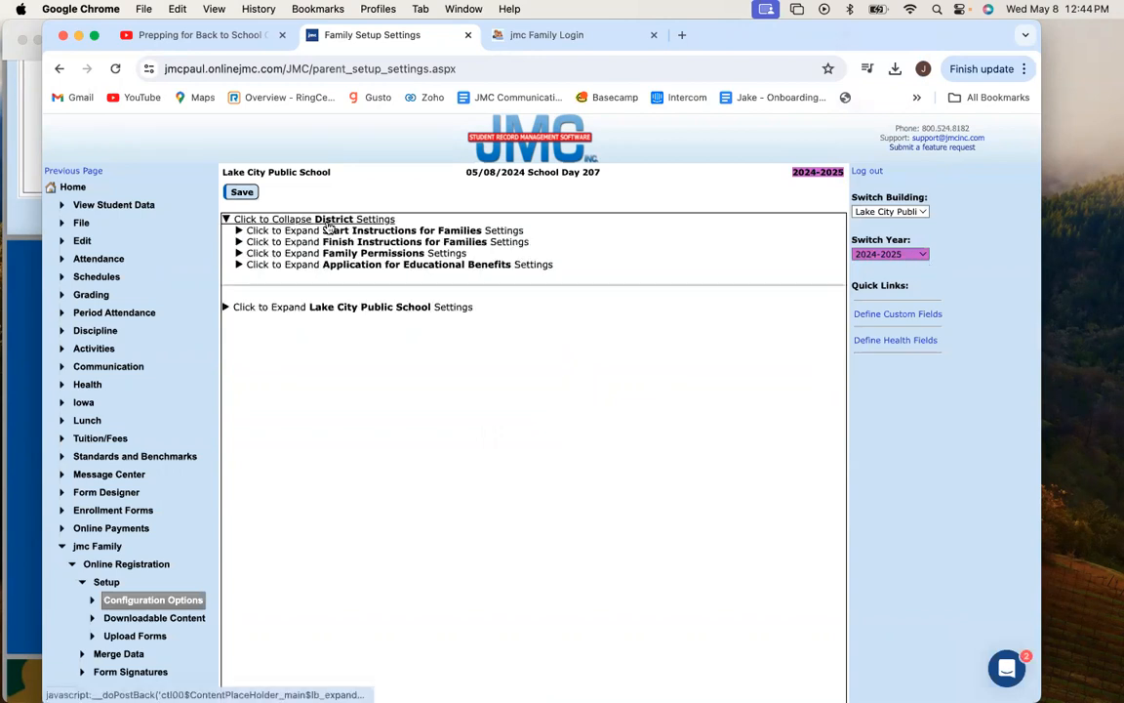
{"action": "left_click", "coordinate": [376, 254]}
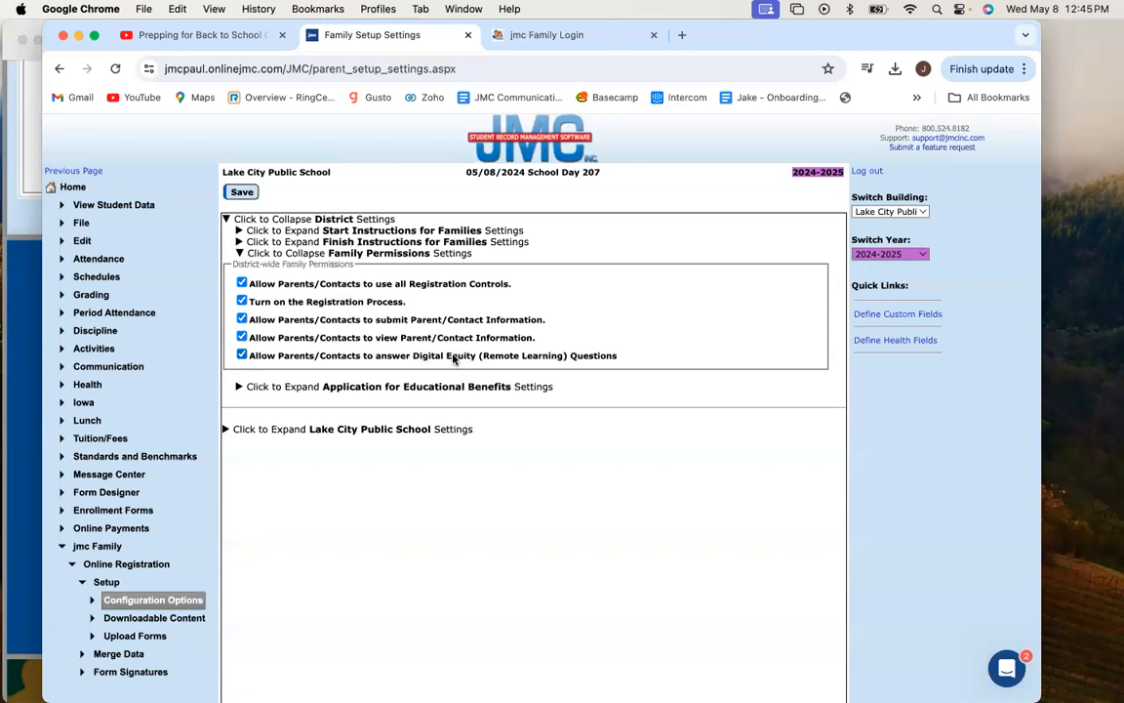
Toggle the Digital Equity (Remote Learning) questions permission off and back on, and collapse Family Permissions.
{"action": "left_click", "coordinate": [242, 356]}
{"action": "left_click", "coordinate": [242, 356]}
{"action": "left_click", "coordinate": [328, 254]}
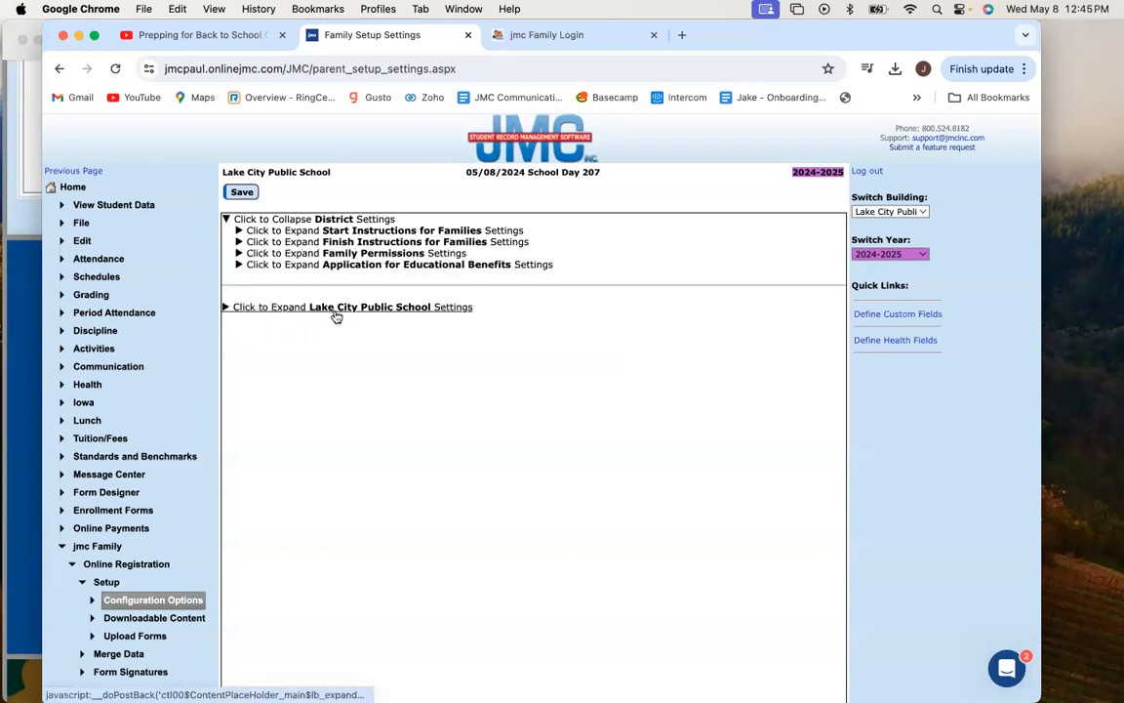
Expand the Lake City Public School settings and examine the district's Application for Educational Benefits settings.
{"action": "left_click", "coordinate": [335, 310]}
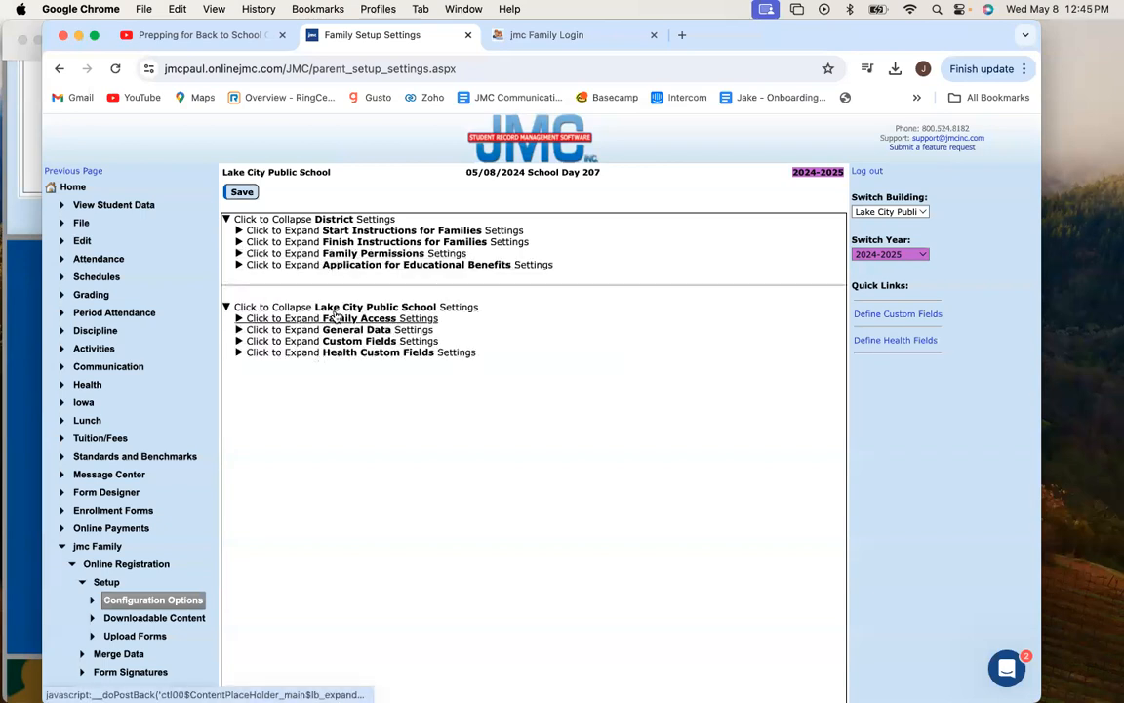
{"action": "left_click", "coordinate": [374, 265]}
{"action": "scroll", "coordinate": [373, 274], "scroll_direction": "down", "scroll_amount": 2}
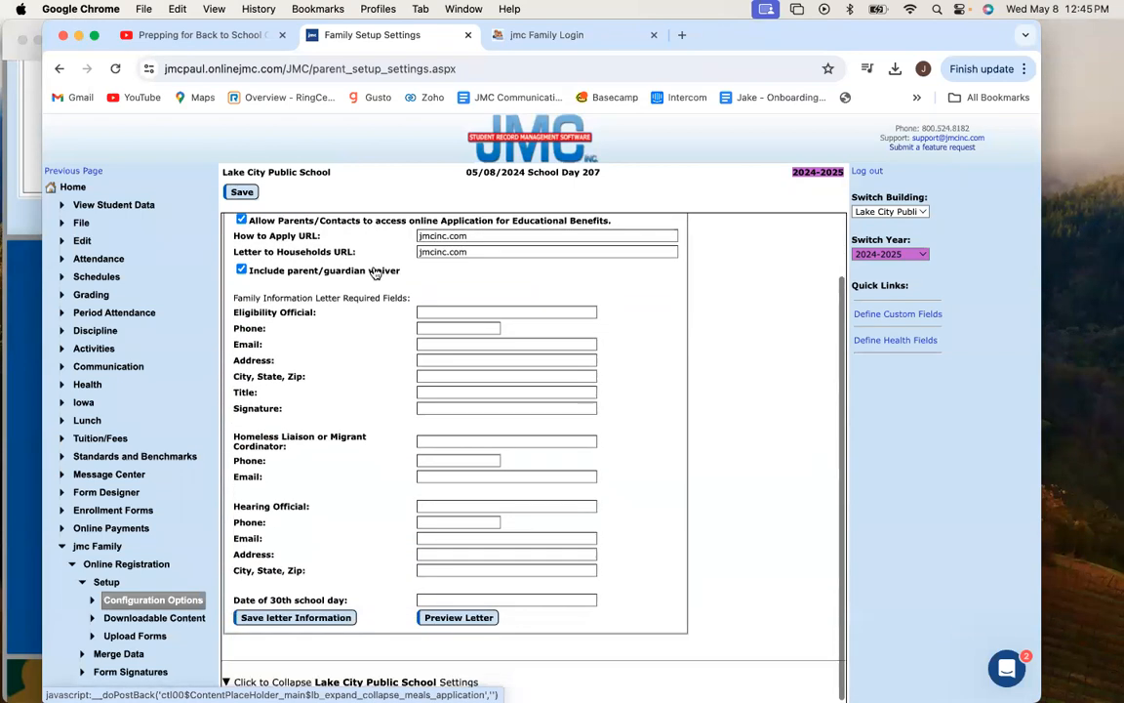
{"action": "scroll", "coordinate": [374, 275], "scroll_direction": "up", "scroll_amount": 2}
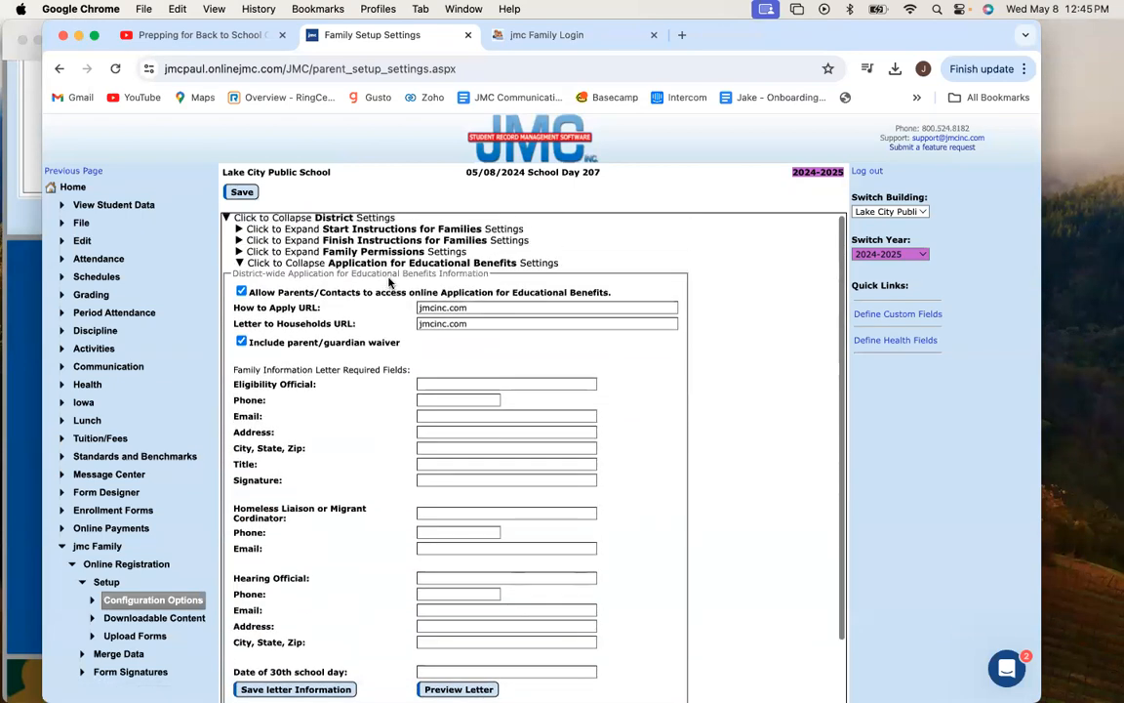
{"action": "left_click", "coordinate": [388, 265]}
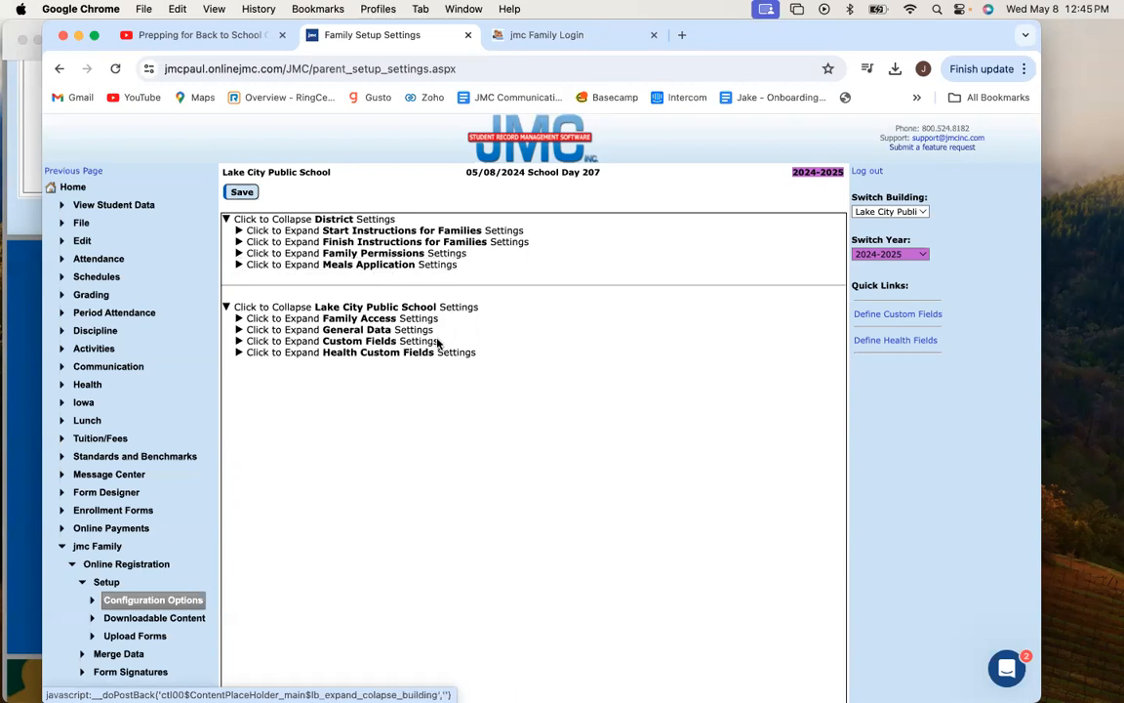
Switch to the family site, shorten its address to jmcpaul.onlinejmc.com, and open the Family login from the portal page.
{"action": "left_click", "coordinate": [553, 39]}
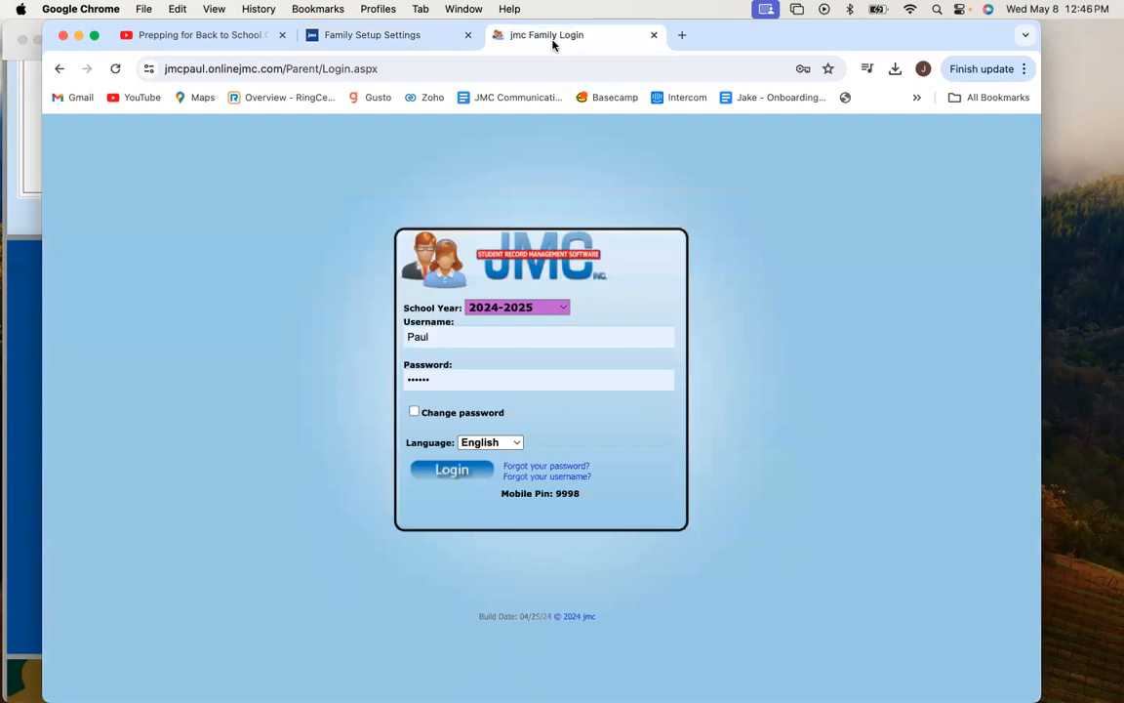
{"action": "left_click_drag", "start_coordinate": [379, 68], "coordinate": [292, 71]}
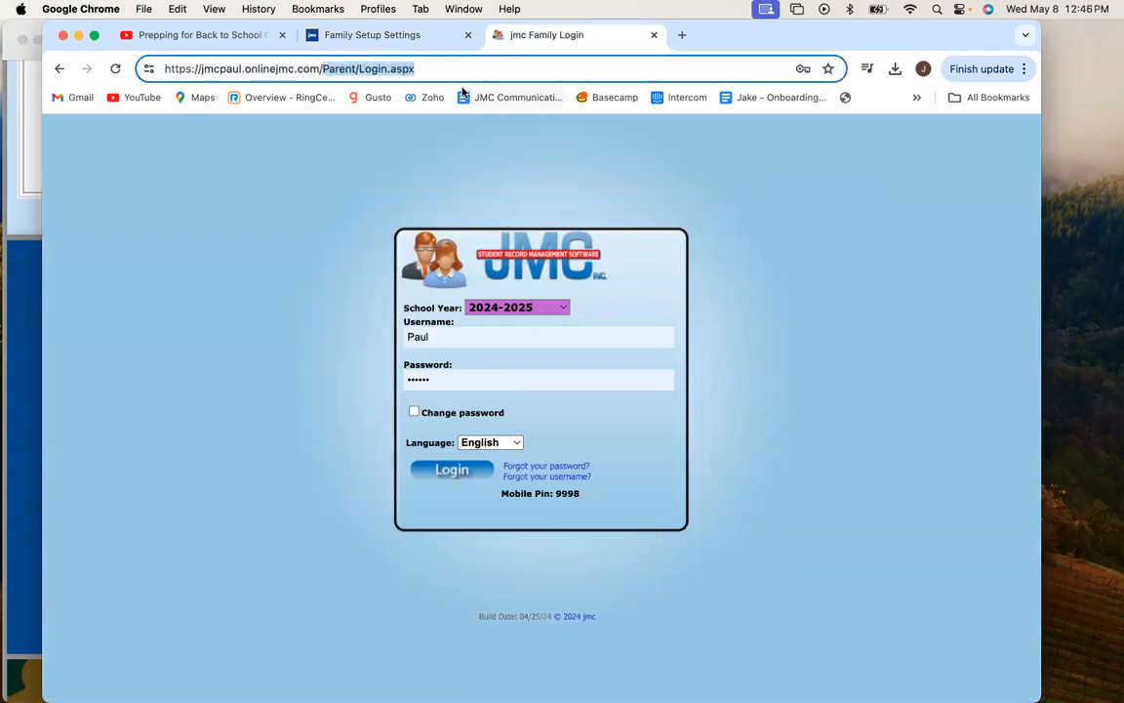
{"action": "key", "text": "BackSpace"}
{"action": "key", "text": "Return"}
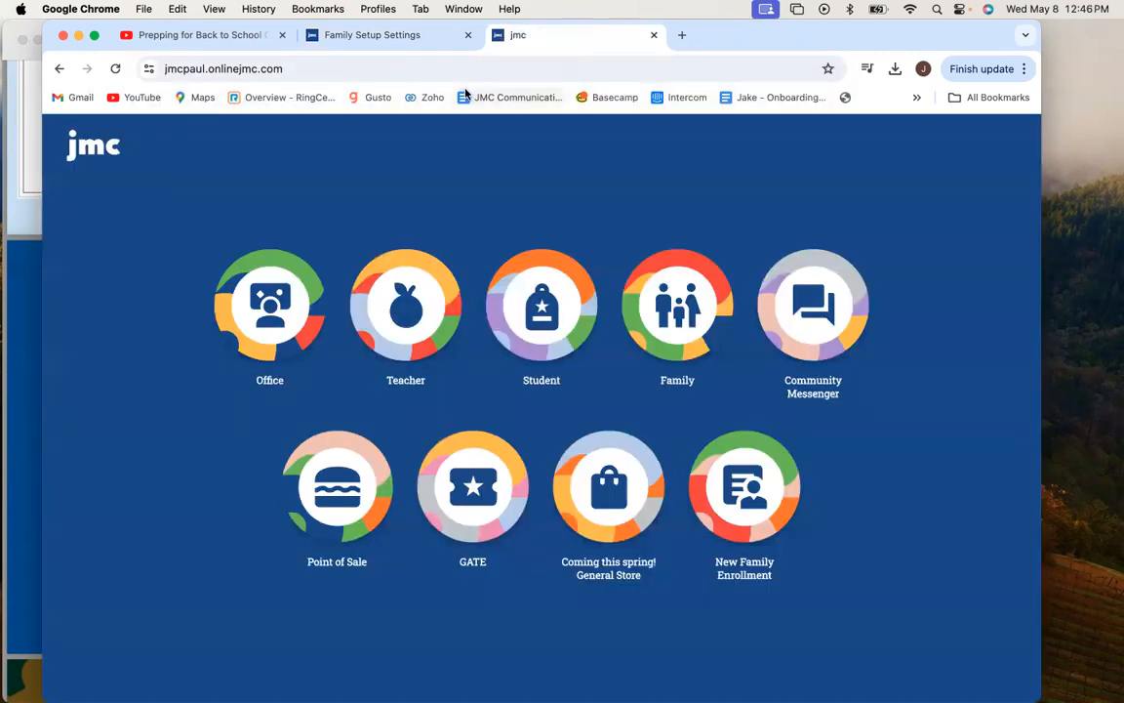
{"action": "left_click", "coordinate": [671, 317]}
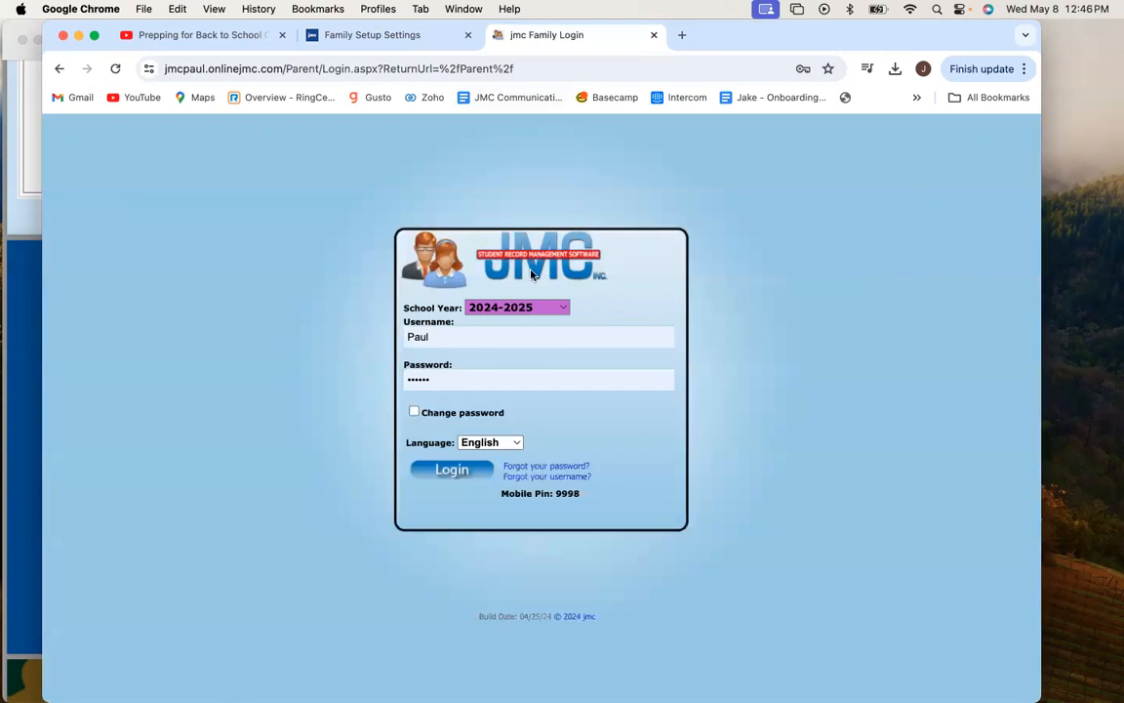
Replace the saved credentials with the family's username and password, and log in to the 2024-2025 family portal.
{"action": "left_click", "coordinate": [515, 335]}
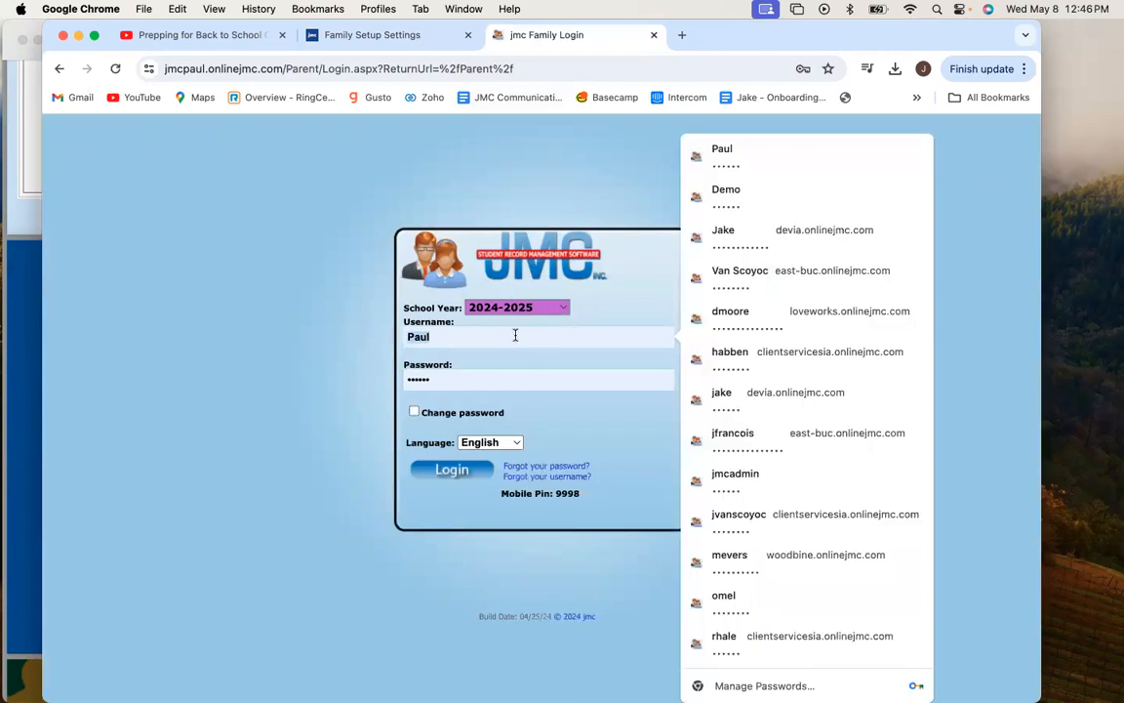
{"action": "type", "text": "Alba"}
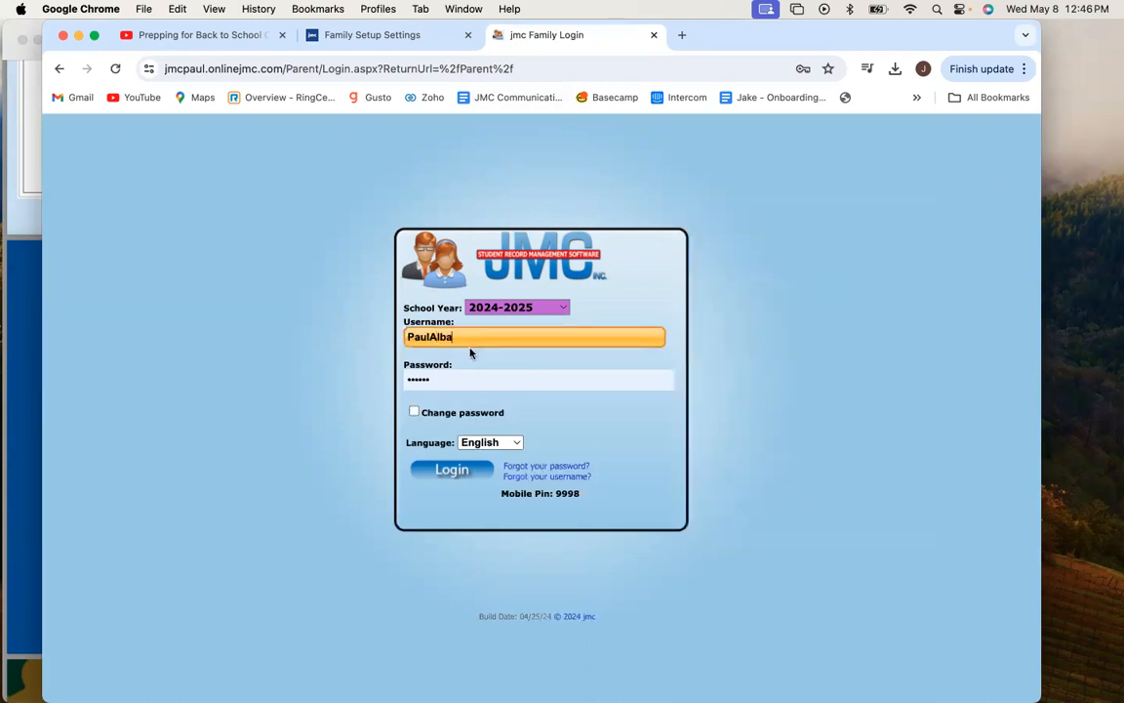
{"action": "key", "text": "BackSpace"}
{"action": "left_click_drag", "start_coordinate": [452, 385], "coordinate": [310, 363]}
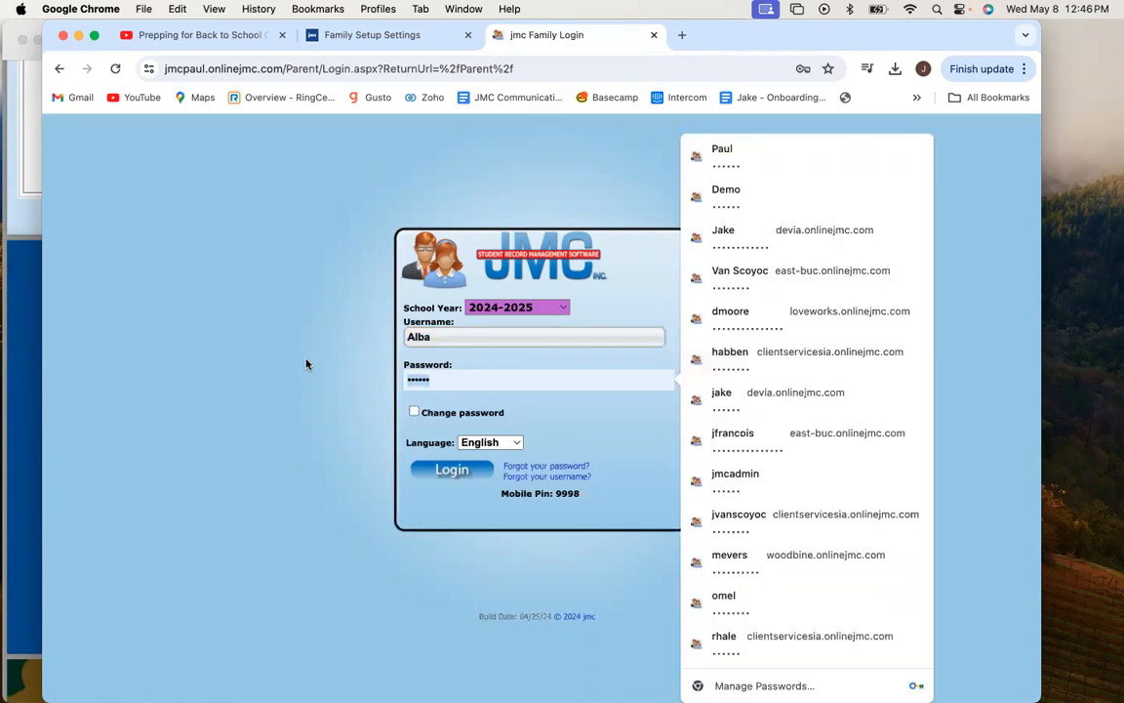
{"action": "type", "text": "•••••"}
{"action": "key", "text": "Return"}
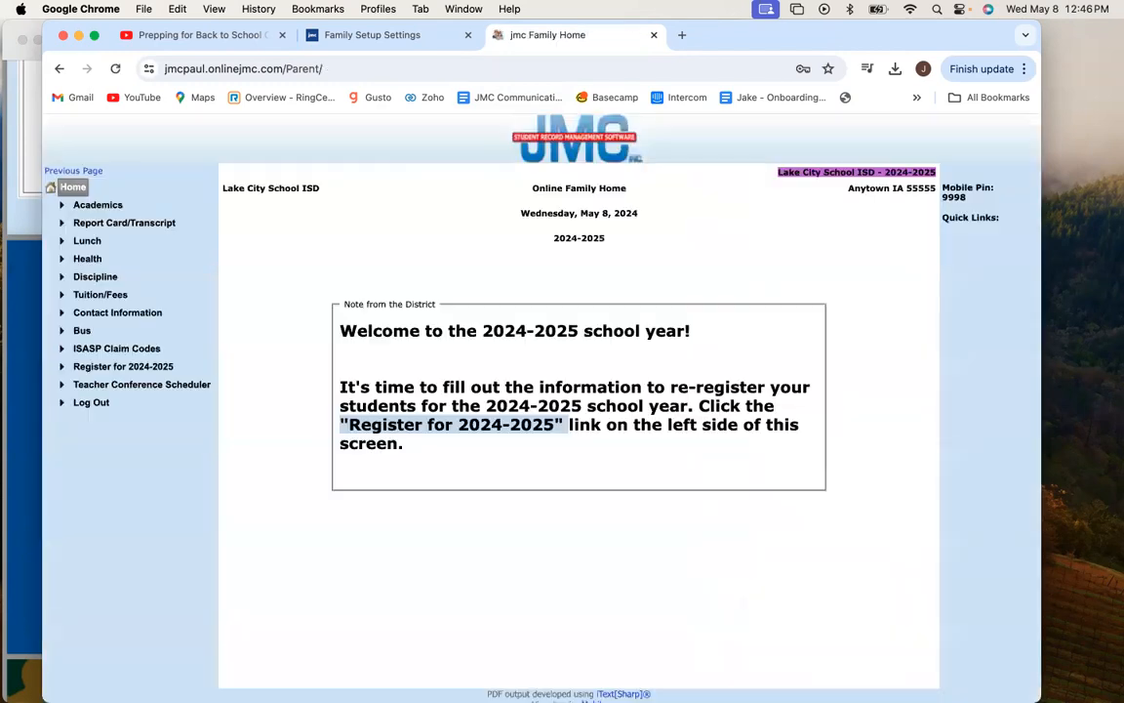
Open the Register for 2024-2025 dashboard and review its registration items and page address.
{"action": "left_click", "coordinate": [556, 305]}
{"action": "left_click", "coordinate": [136, 370]}
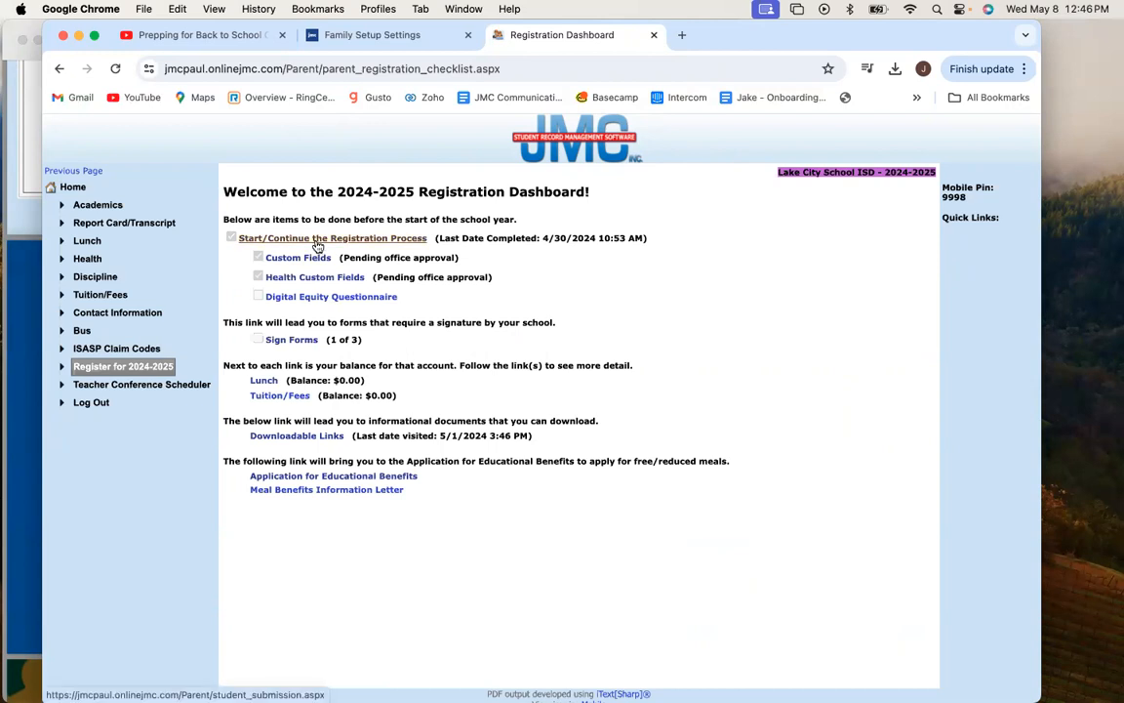
{"action": "scroll", "coordinate": [321, 246], "scroll_direction": "down", "scroll_amount": 1}
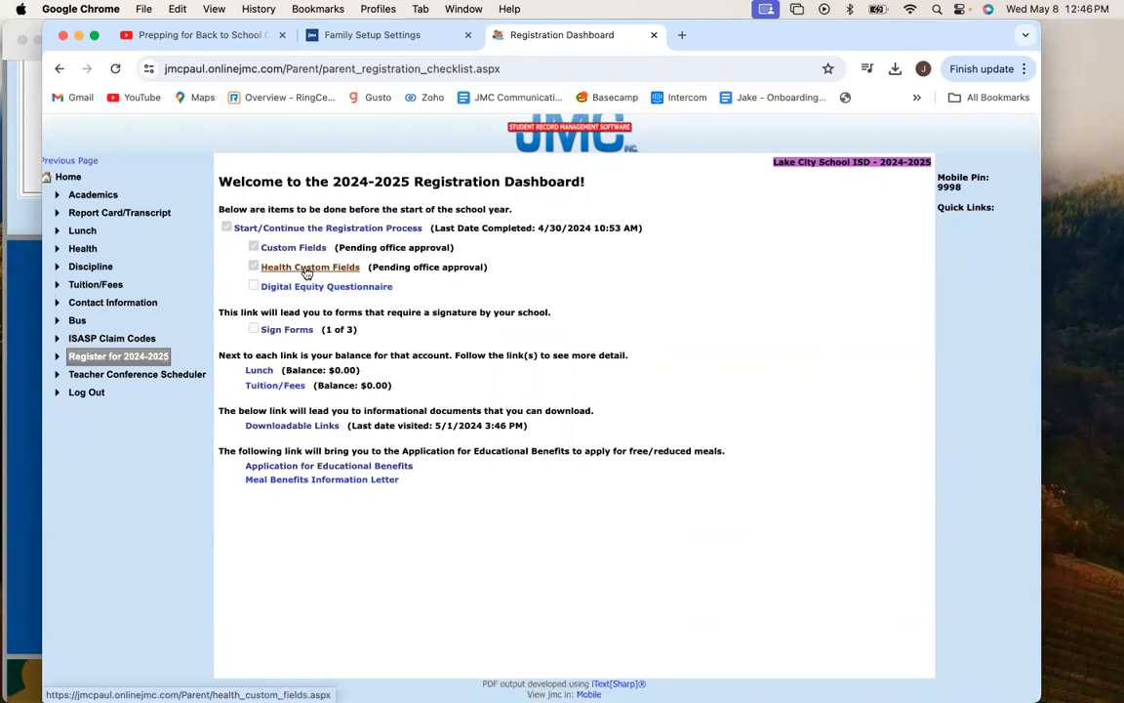
{"action": "scroll", "coordinate": [453, 323], "scroll_direction": "down", "scroll_amount": 1}
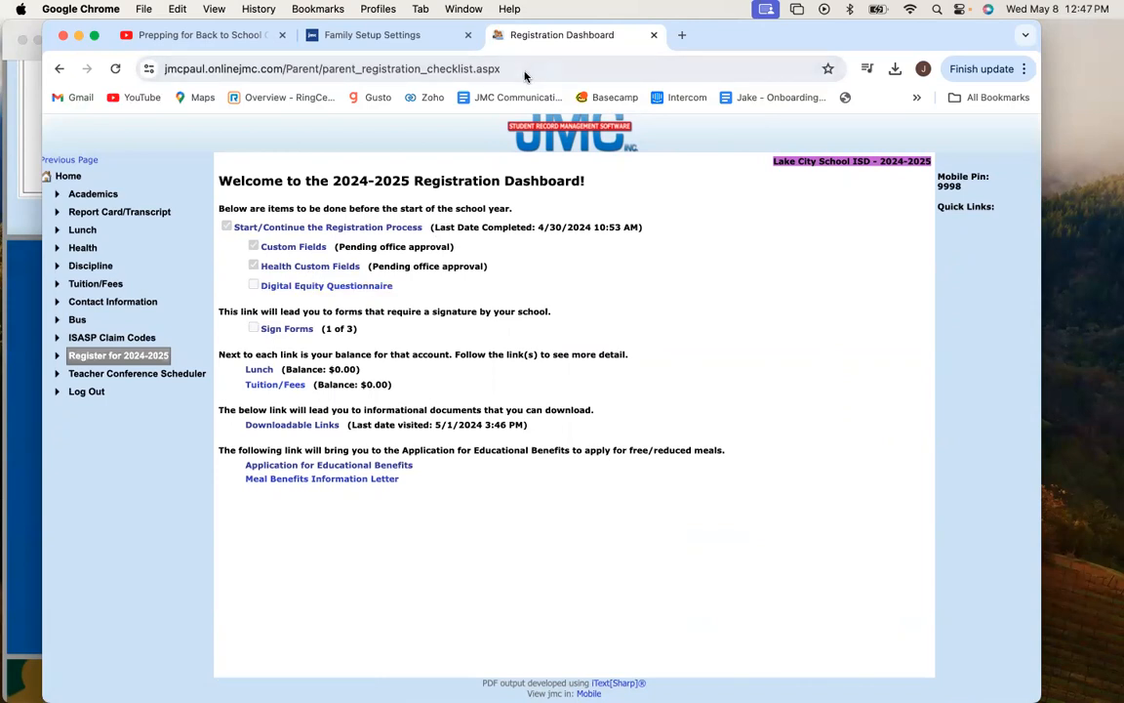
{"action": "left_click", "coordinate": [188, 69]}
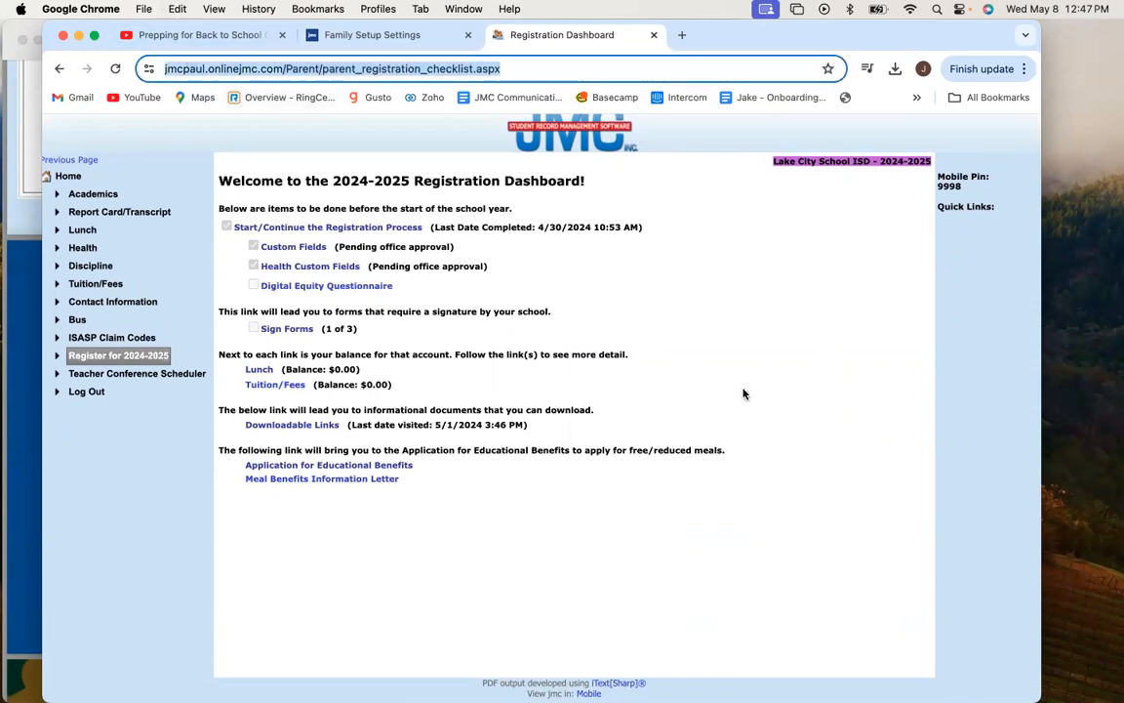
{"action": "left_click", "coordinate": [581, 293]}
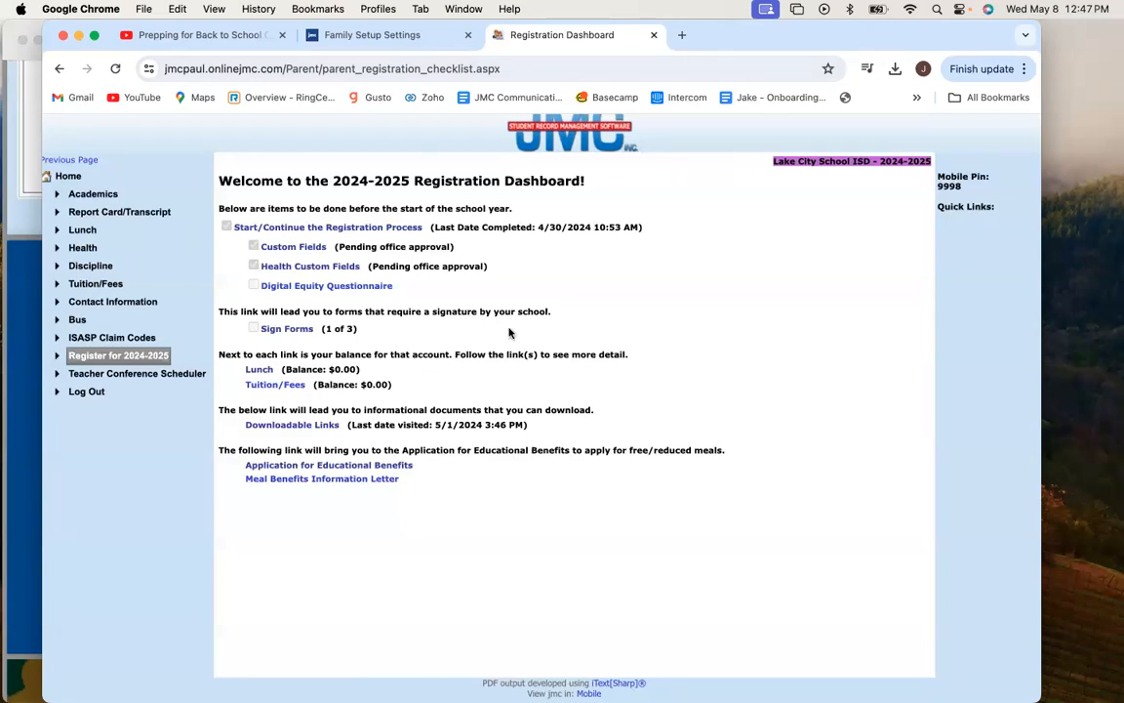
Start the registration process, review the instructions, contact information and student demographics pages, and return to the contact information.
{"action": "left_click", "coordinate": [302, 228]}
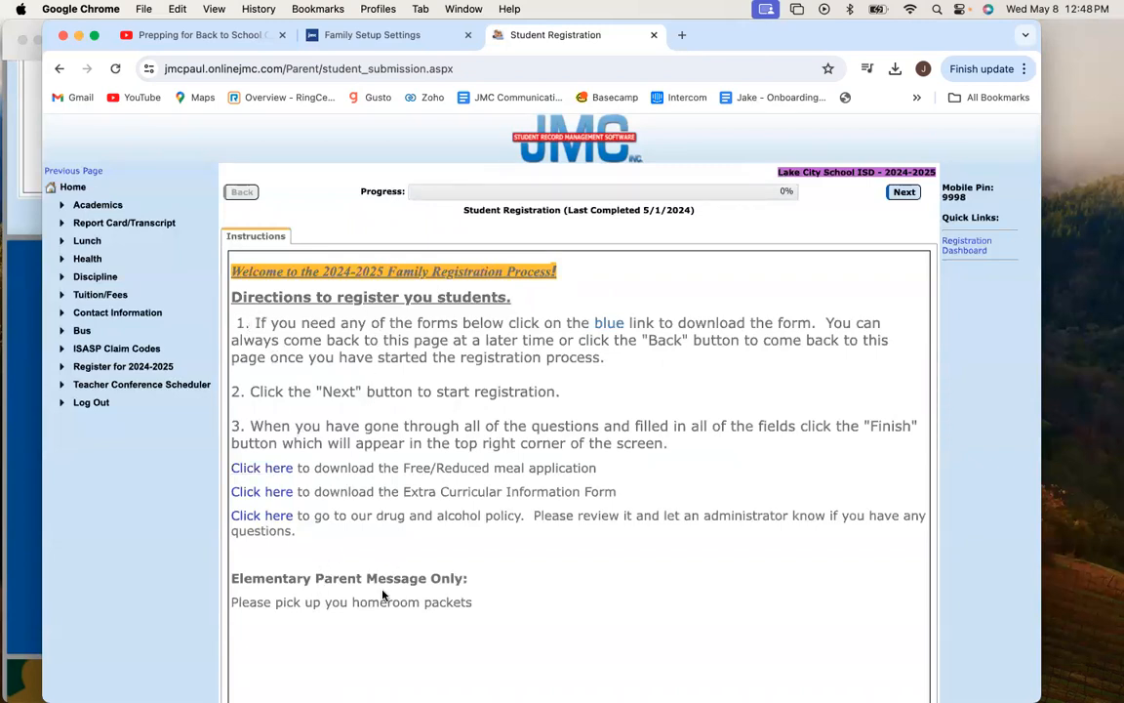
{"action": "scroll", "coordinate": [382, 595], "scroll_direction": "down", "scroll_amount": 1}
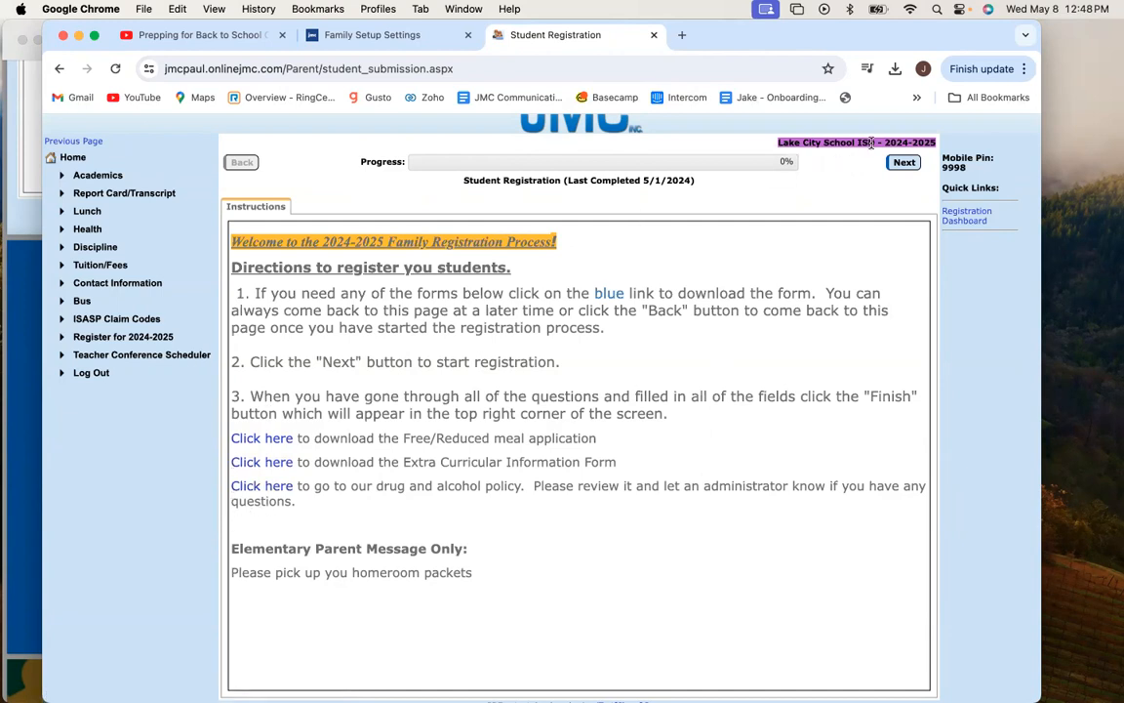
{"action": "left_click", "coordinate": [905, 163]}
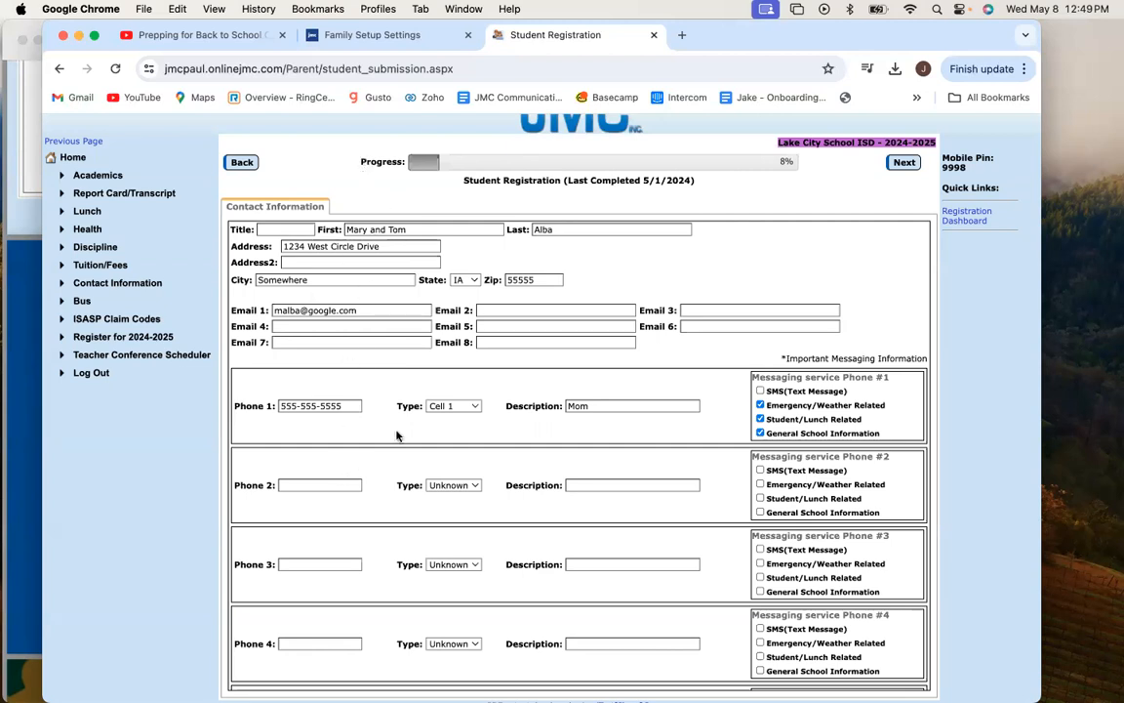
{"action": "left_click", "coordinate": [899, 164]}
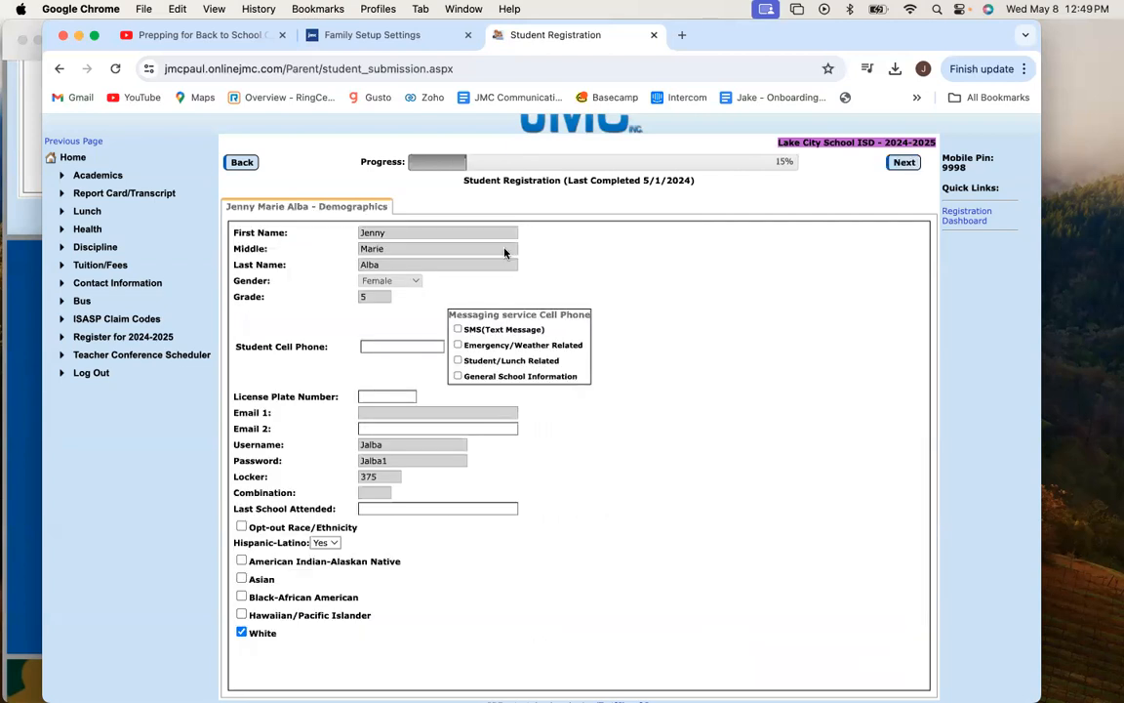
{"action": "left_click", "coordinate": [234, 165]}
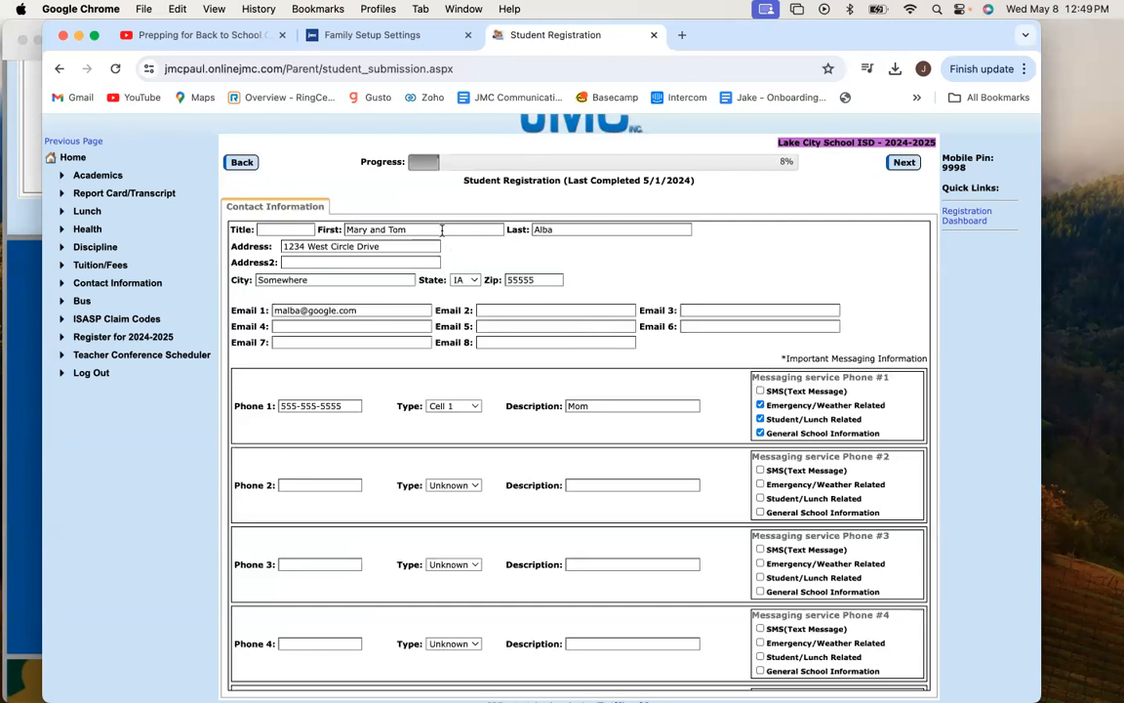
Review the family contact information and the first student's demographics, advancing to that student's custom fields page.
{"action": "triple_click", "coordinate": [374, 231]}
{"action": "left_click", "coordinate": [604, 204]}
{"action": "left_click", "coordinate": [904, 164]}
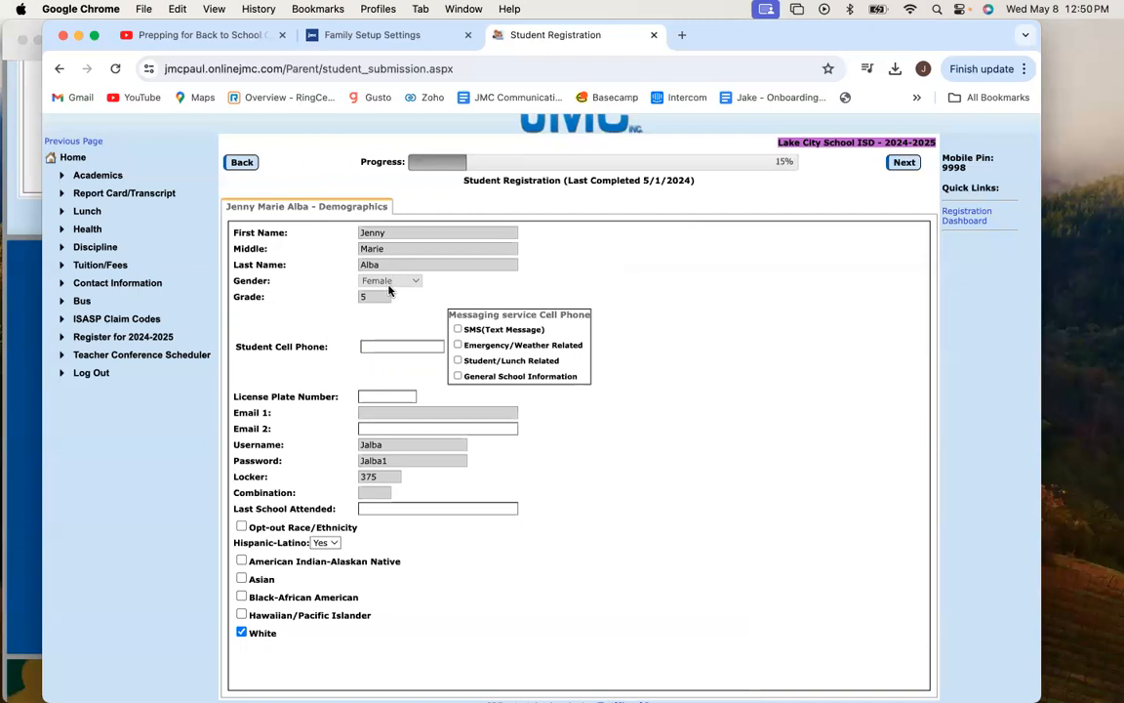
{"action": "left_click", "coordinate": [402, 346]}
{"action": "scroll", "coordinate": [581, 520], "scroll_direction": "down", "scroll_amount": 2}
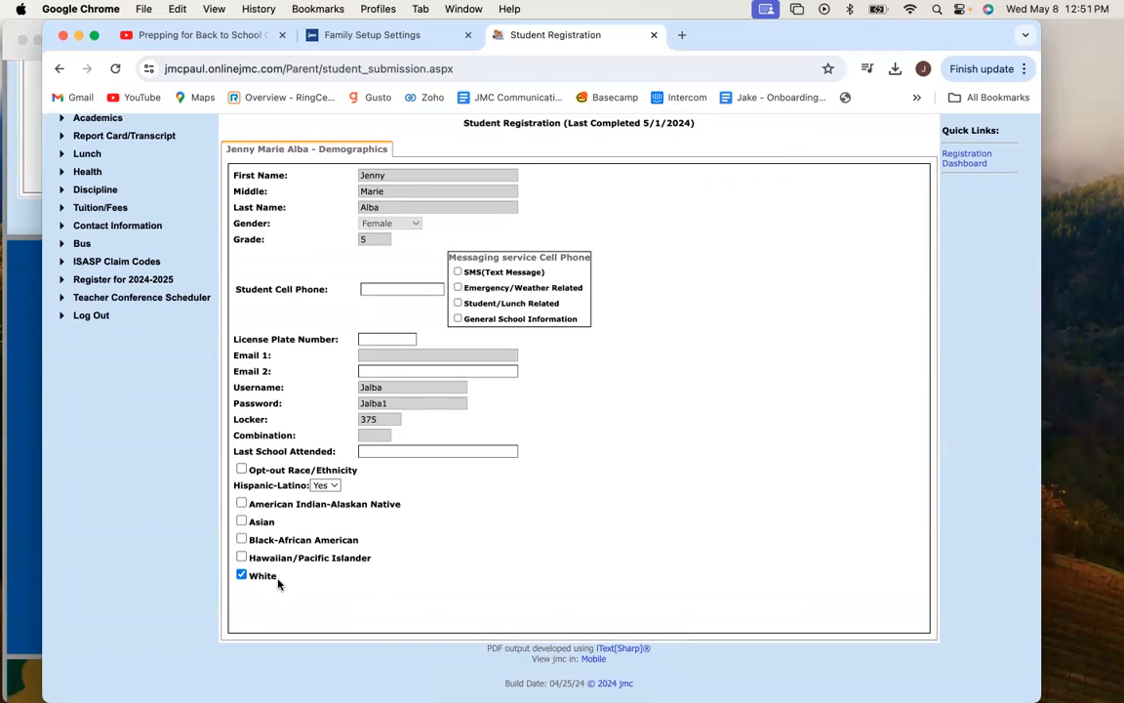
{"action": "scroll", "coordinate": [293, 561], "scroll_direction": "up", "scroll_amount": 2}
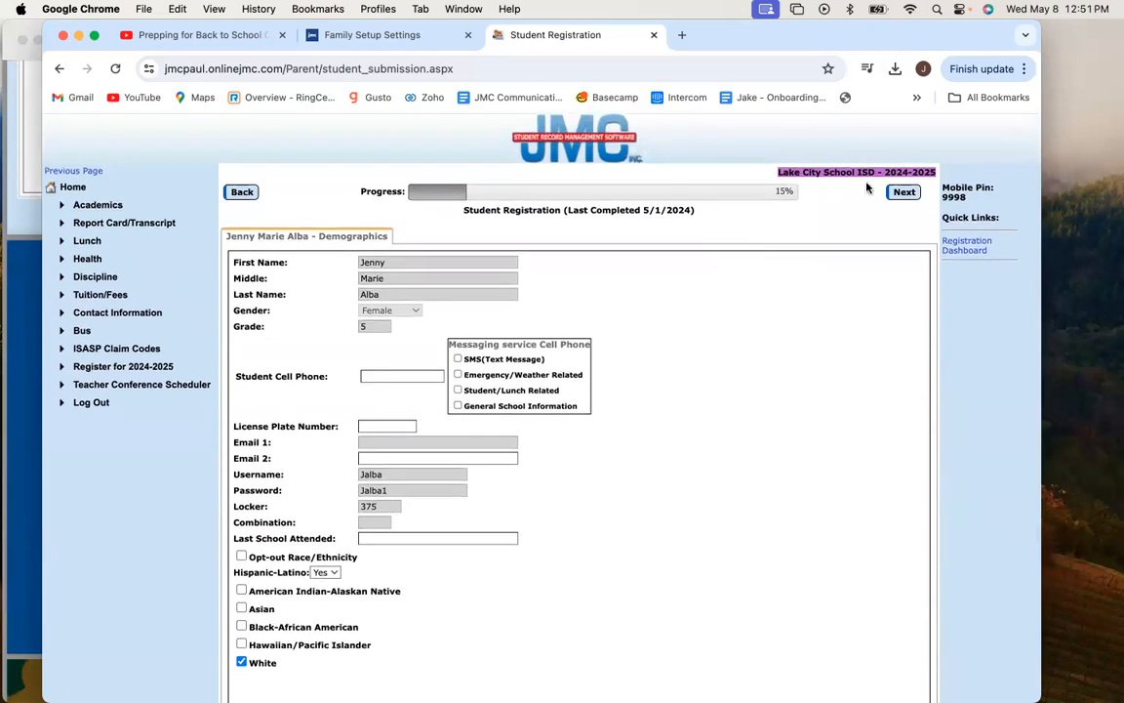
{"action": "left_click", "coordinate": [900, 194]}
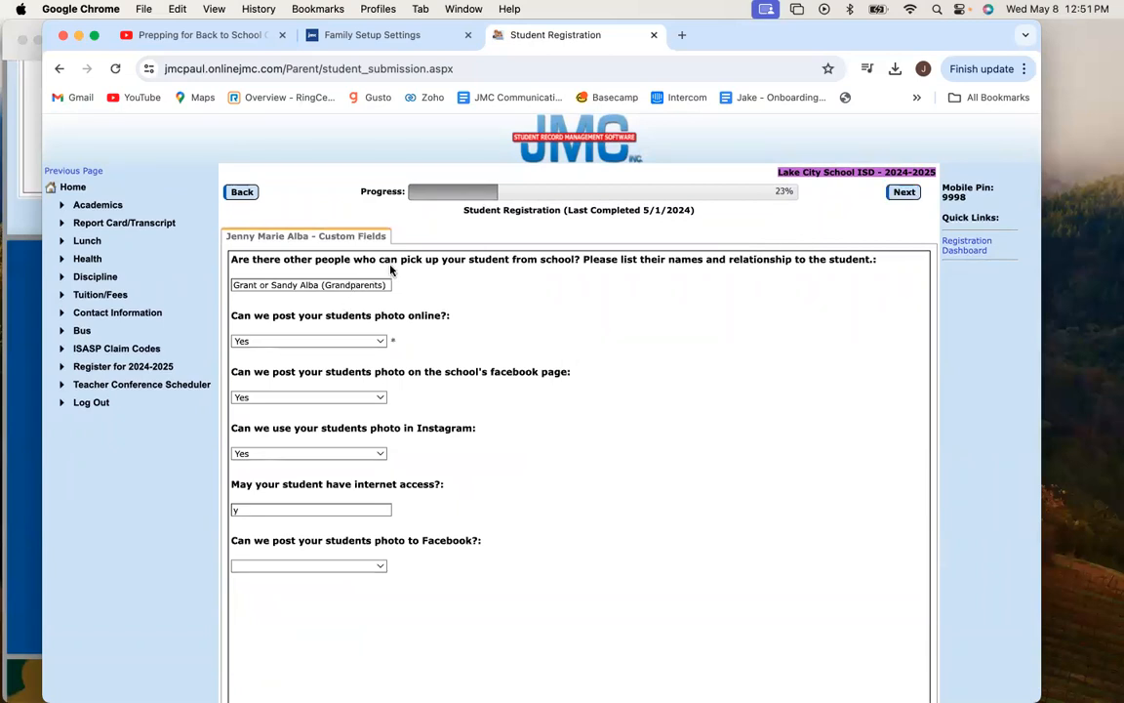
Open Custom Fields from the Register for 2024-2025 dashboard, go through both students' questions, and return to the dashboard.
{"action": "left_click", "coordinate": [133, 368]}
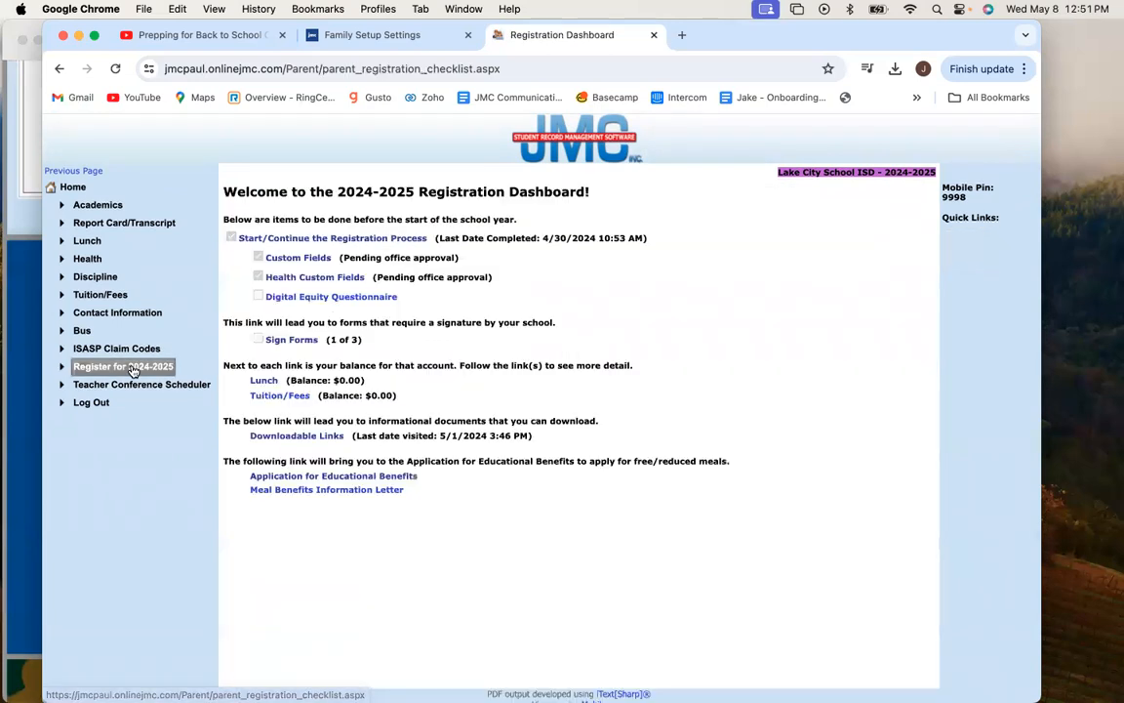
{"action": "left_click", "coordinate": [298, 257]}
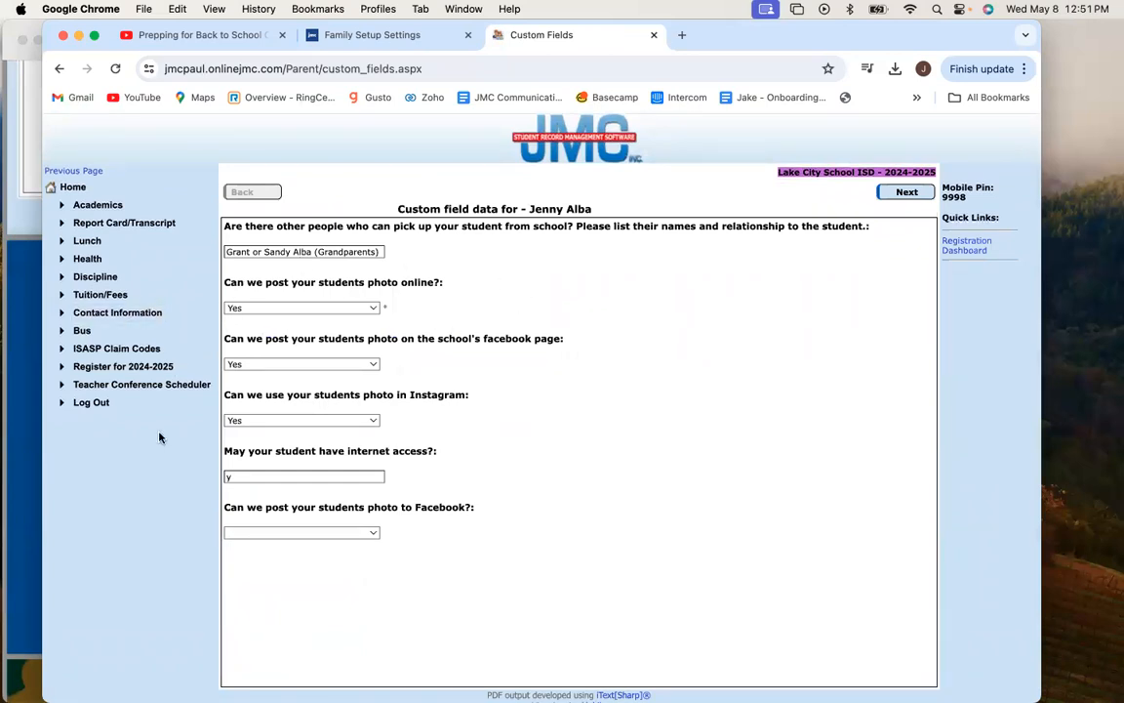
{"action": "left_click", "coordinate": [116, 369]}
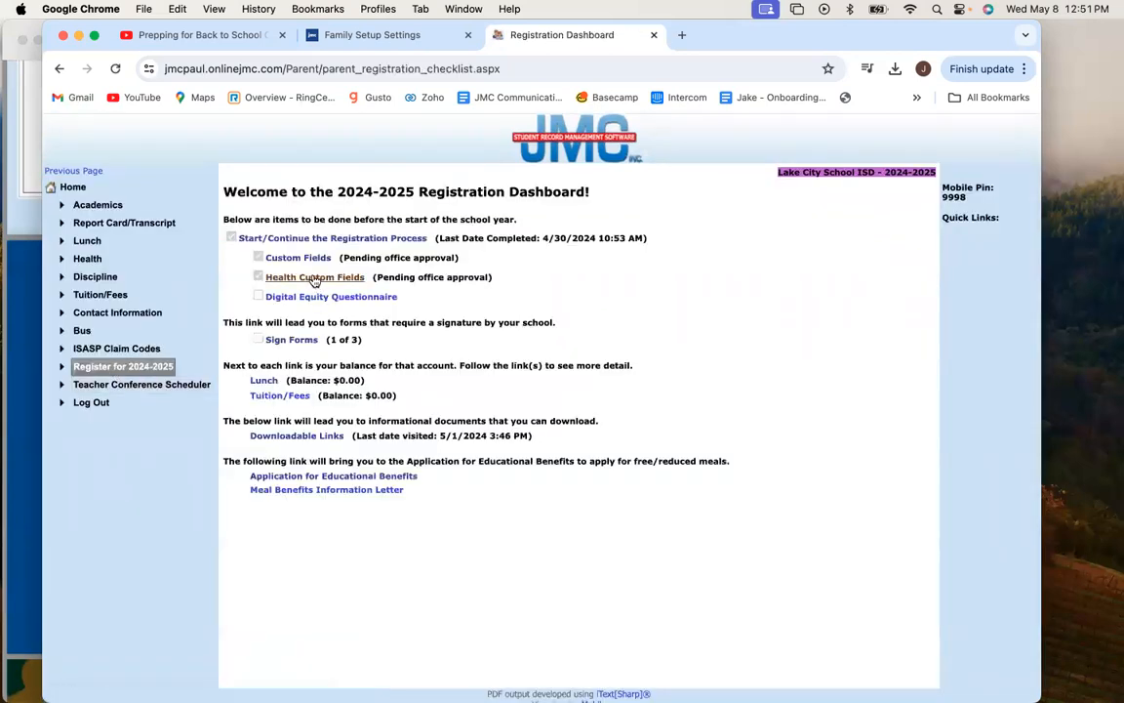
{"action": "scroll", "coordinate": [310, 235], "scroll_direction": "right", "scroll_amount": 1}
{"action": "scroll", "coordinate": [308, 239], "scroll_direction": "right", "scroll_amount": 1}
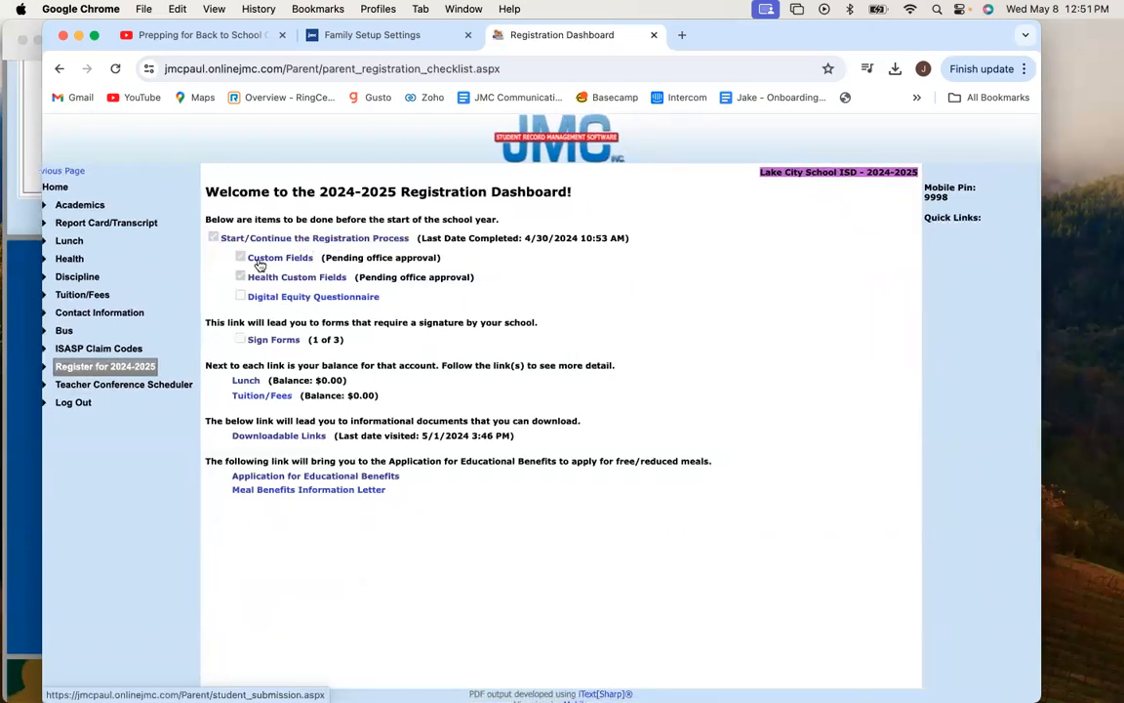
{"action": "left_click", "coordinate": [265, 260]}
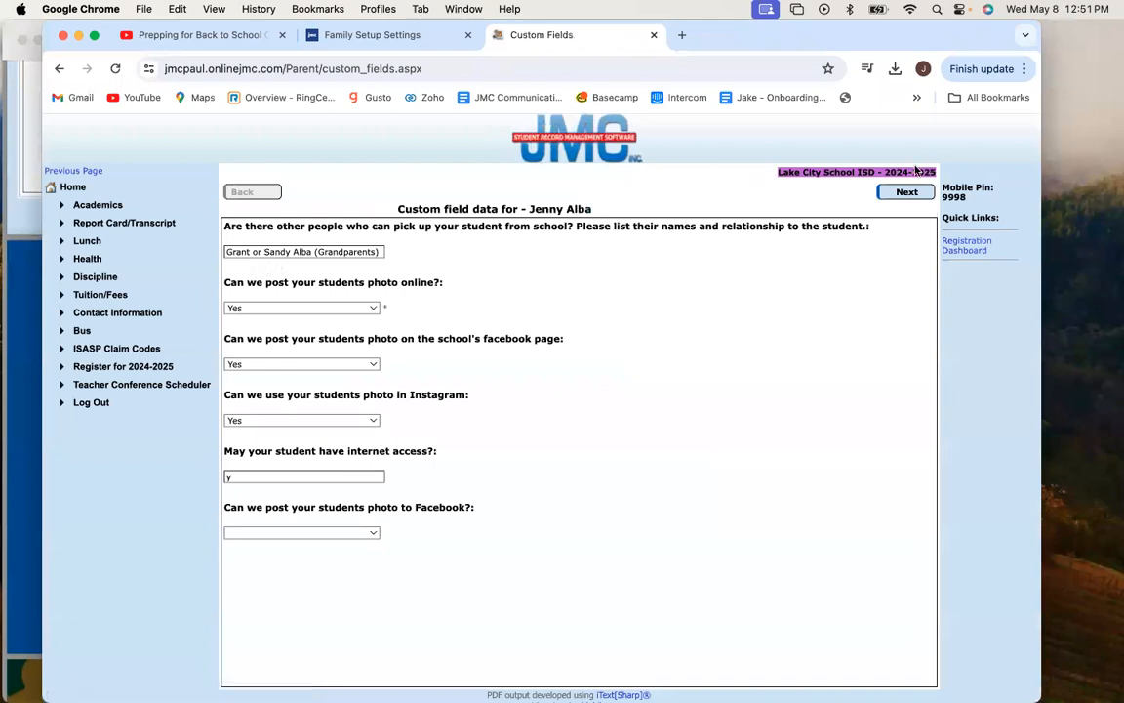
{"action": "left_click", "coordinate": [903, 192]}
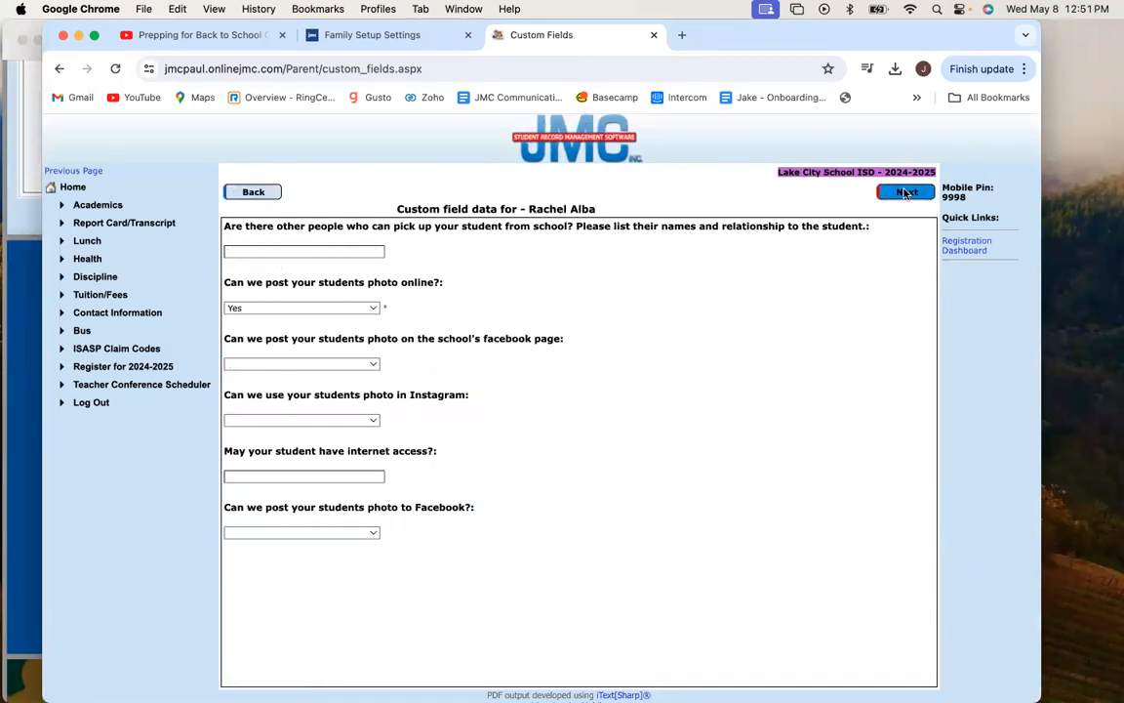
{"action": "left_click", "coordinate": [905, 192]}
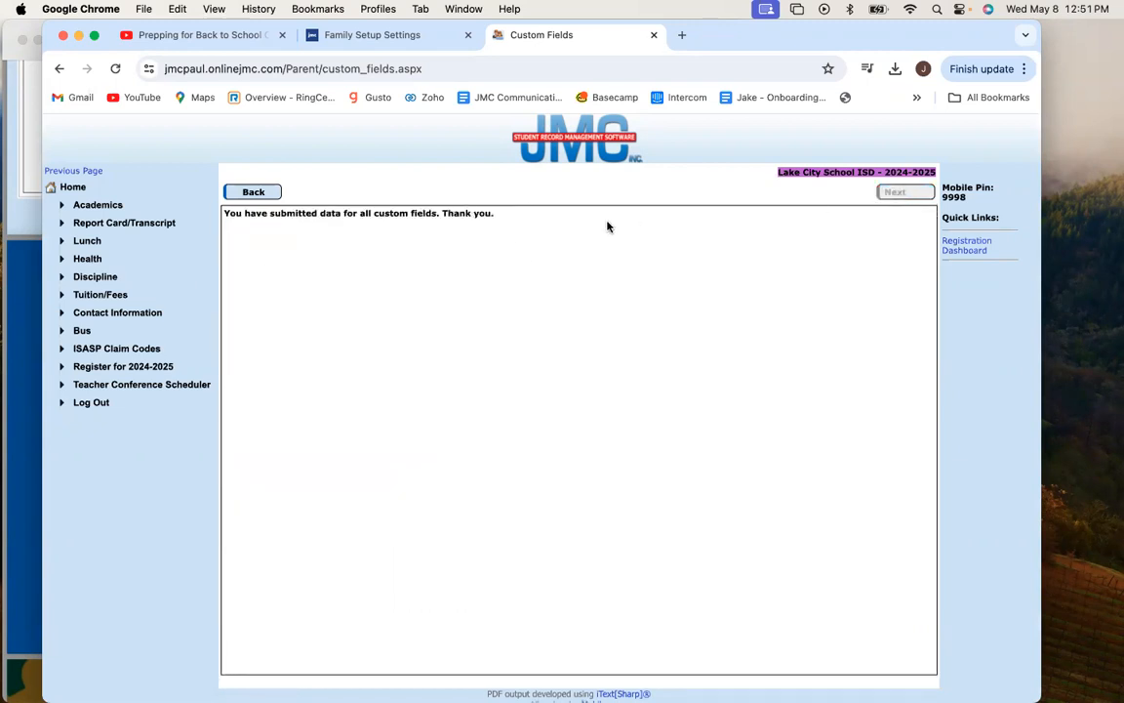
{"action": "left_click", "coordinate": [128, 371]}
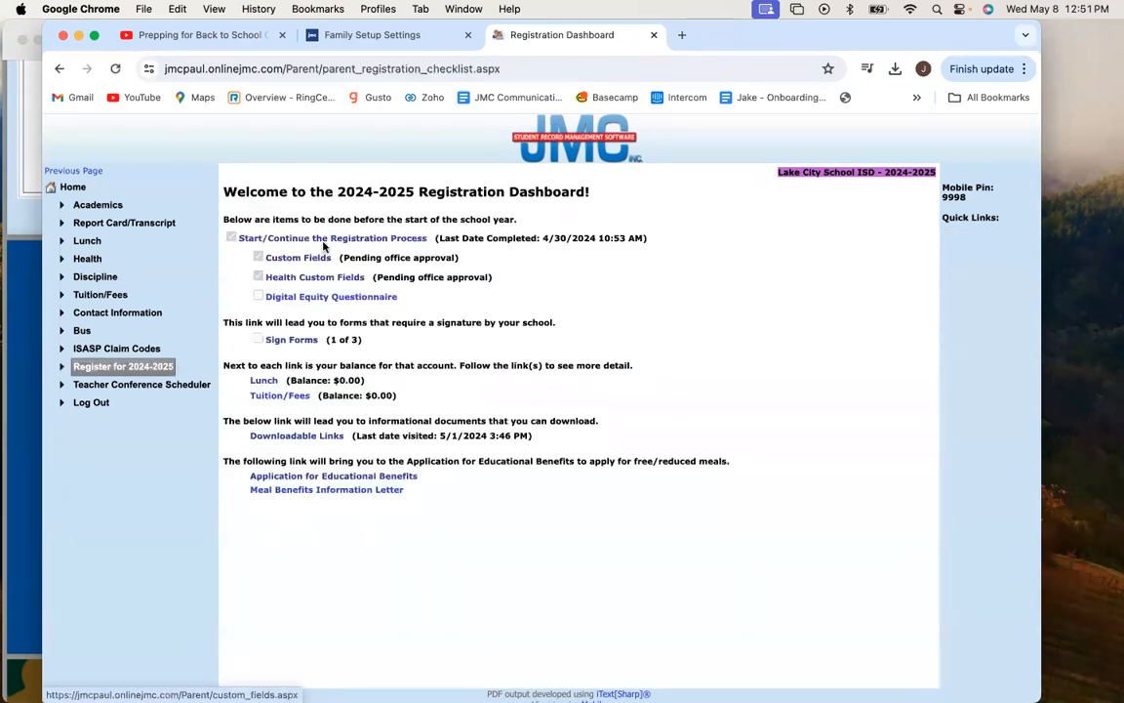
Restart the registration process and advance to the first student's emergency contacts page to review it.
{"action": "left_click", "coordinate": [283, 239]}
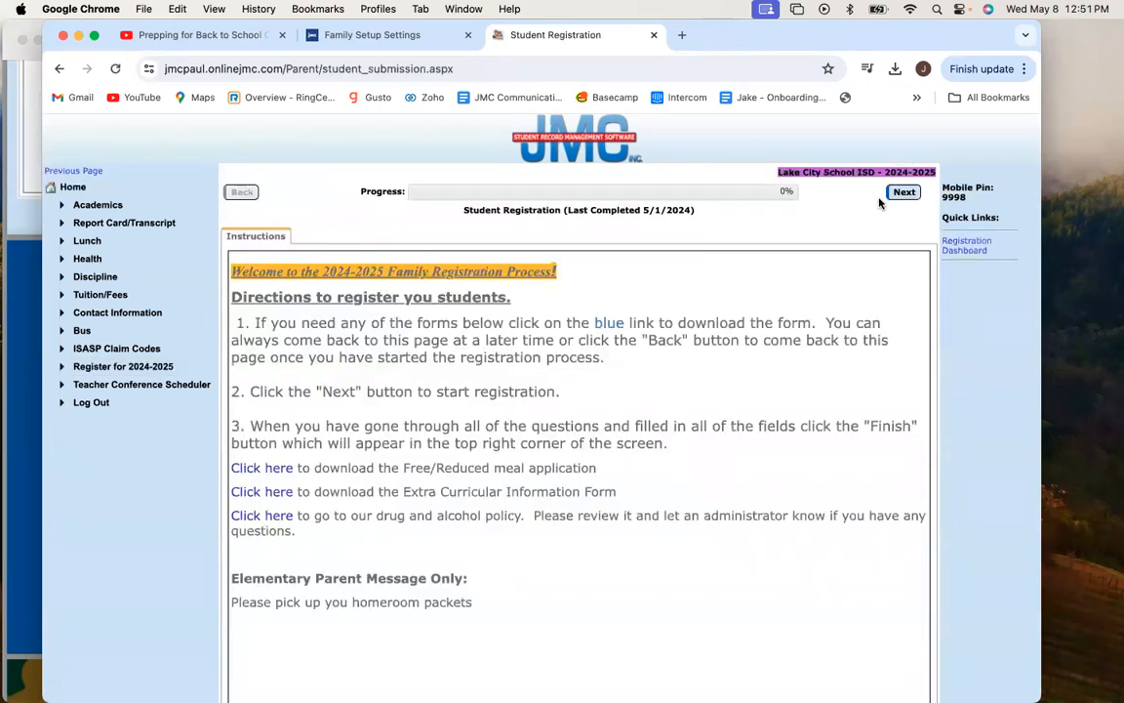
{"action": "left_click", "coordinate": [903, 193]}
{"action": "left_click", "coordinate": [903, 193]}
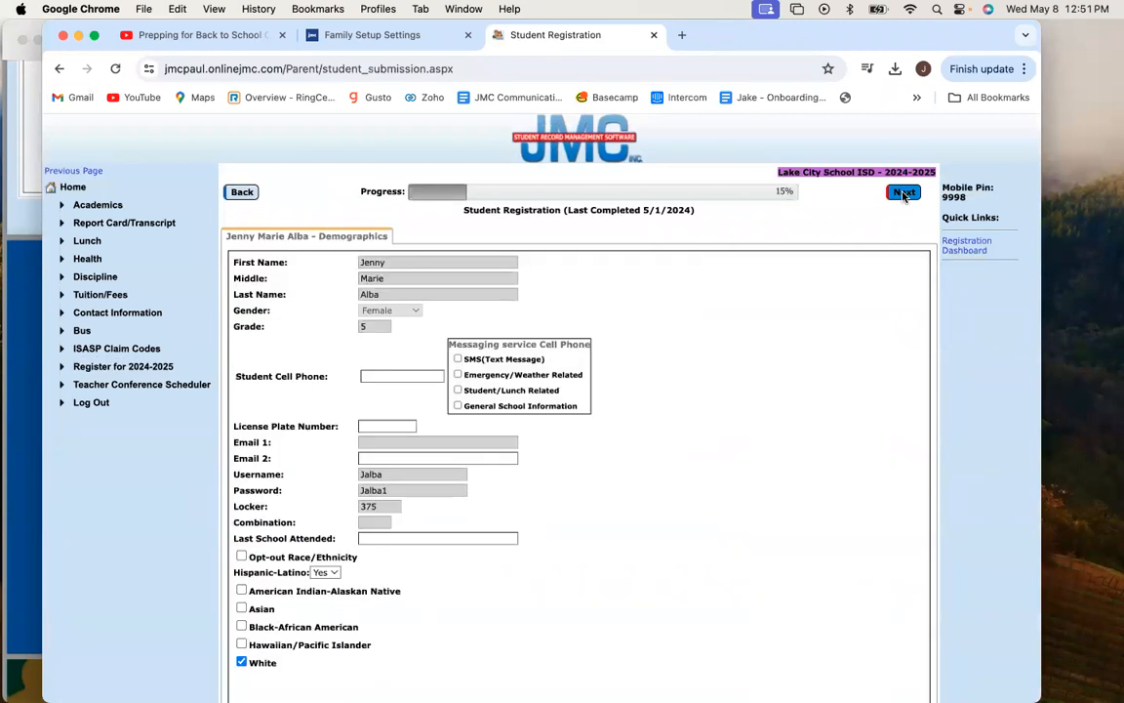
{"action": "left_click", "coordinate": [904, 193]}
{"action": "left_click", "coordinate": [904, 193]}
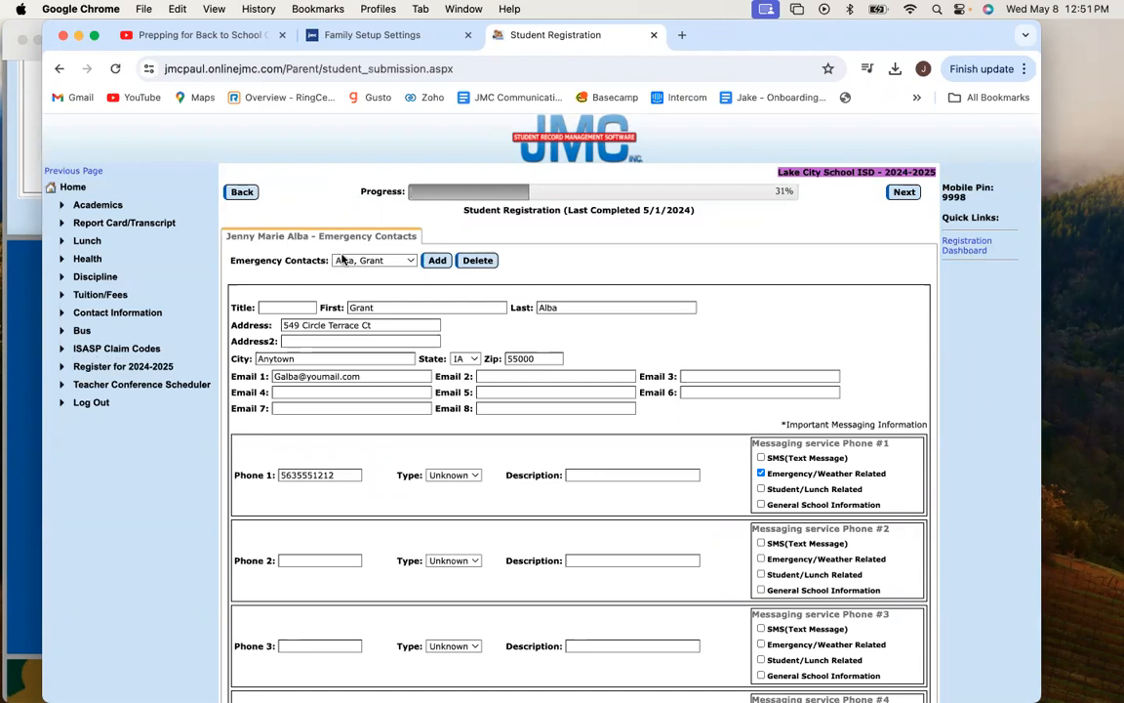
{"action": "scroll", "coordinate": [341, 258], "scroll_direction": "down", "scroll_amount": 1}
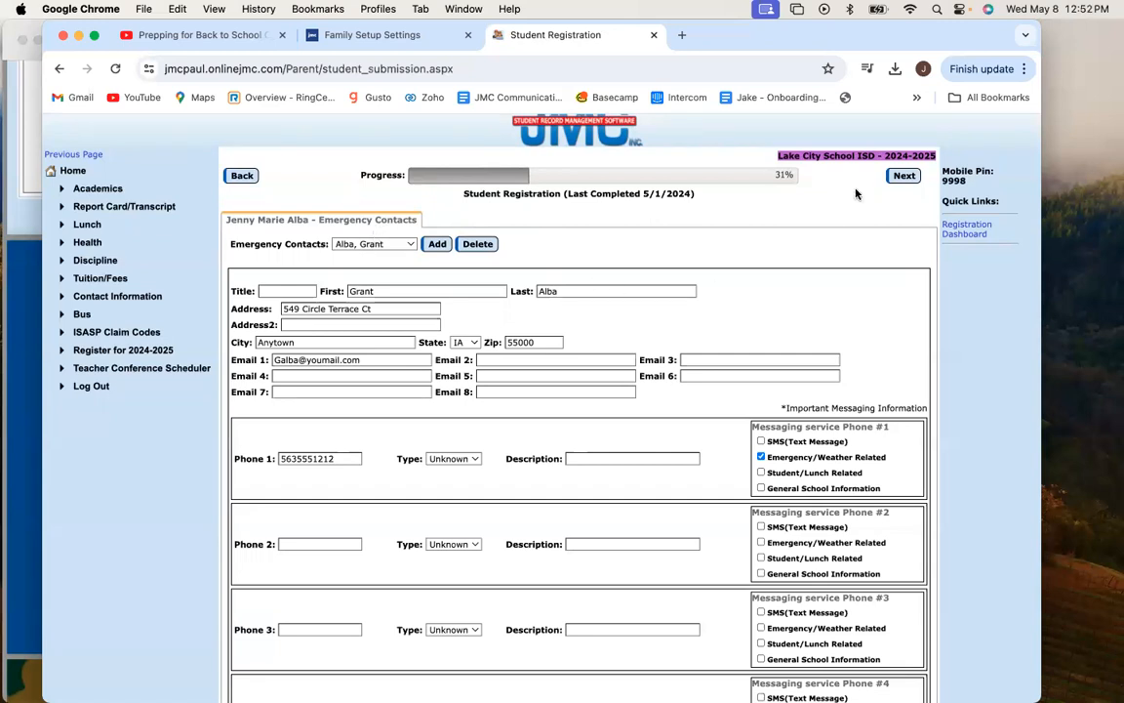
Open and cancel a new medication entry in the first student's health fields, and continue to the second student's demographics.
{"action": "left_click", "coordinate": [904, 175]}
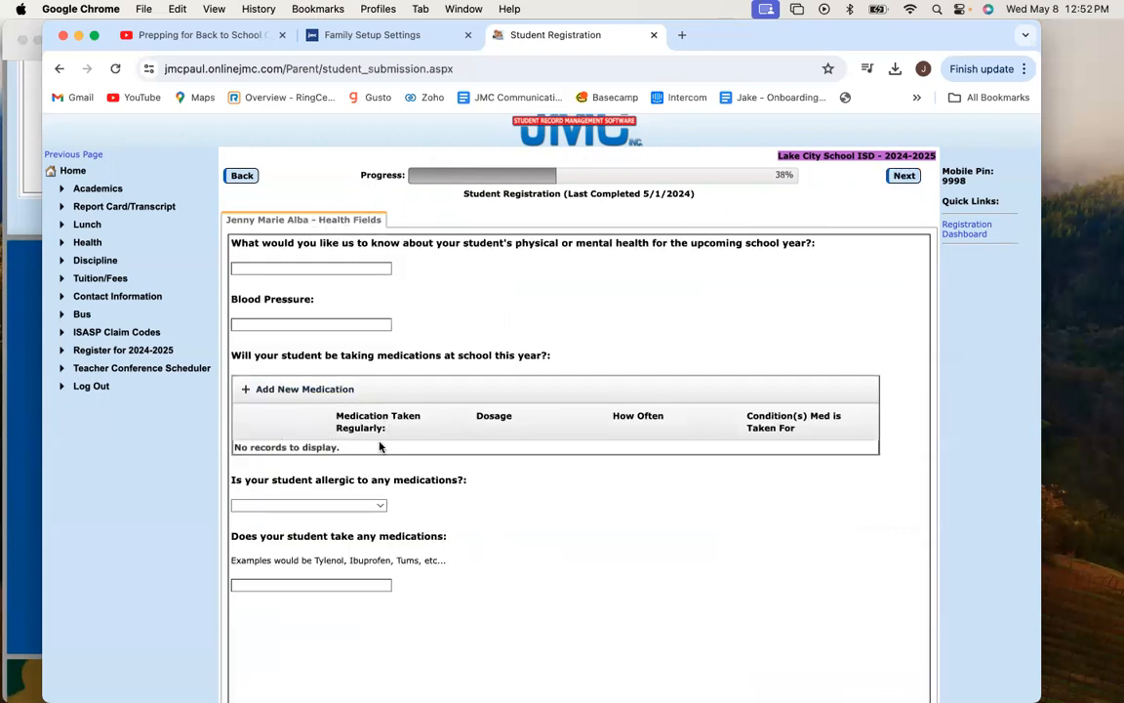
{"action": "left_click", "coordinate": [268, 389]}
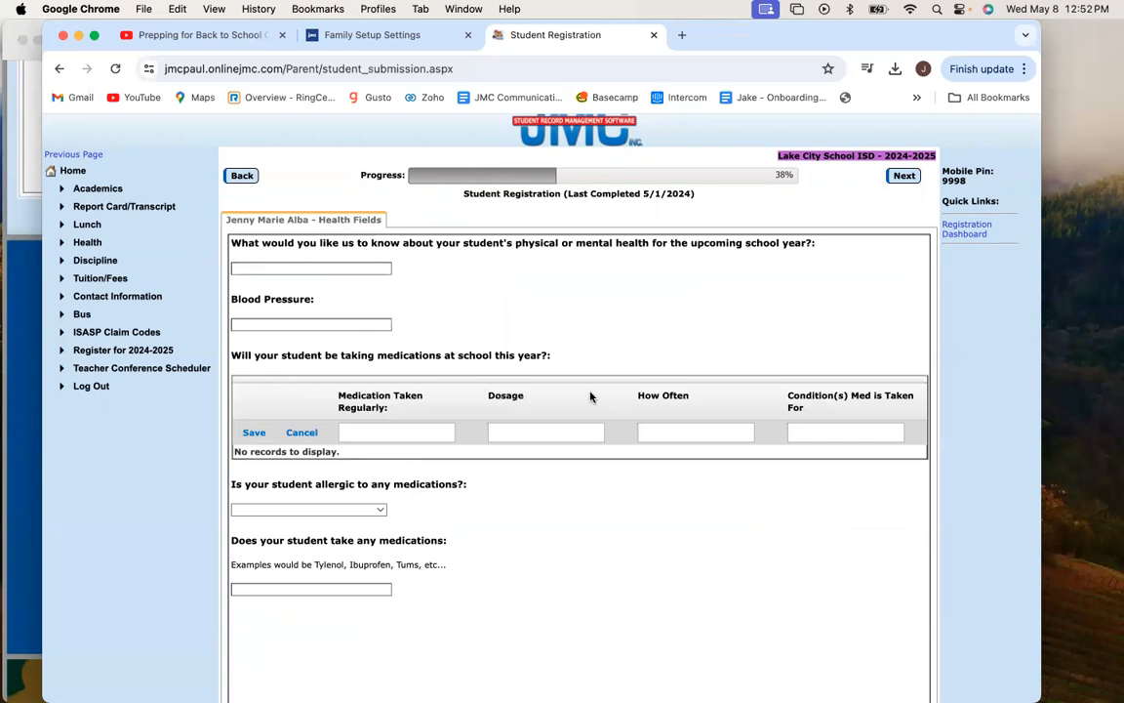
{"action": "left_click", "coordinate": [297, 433]}
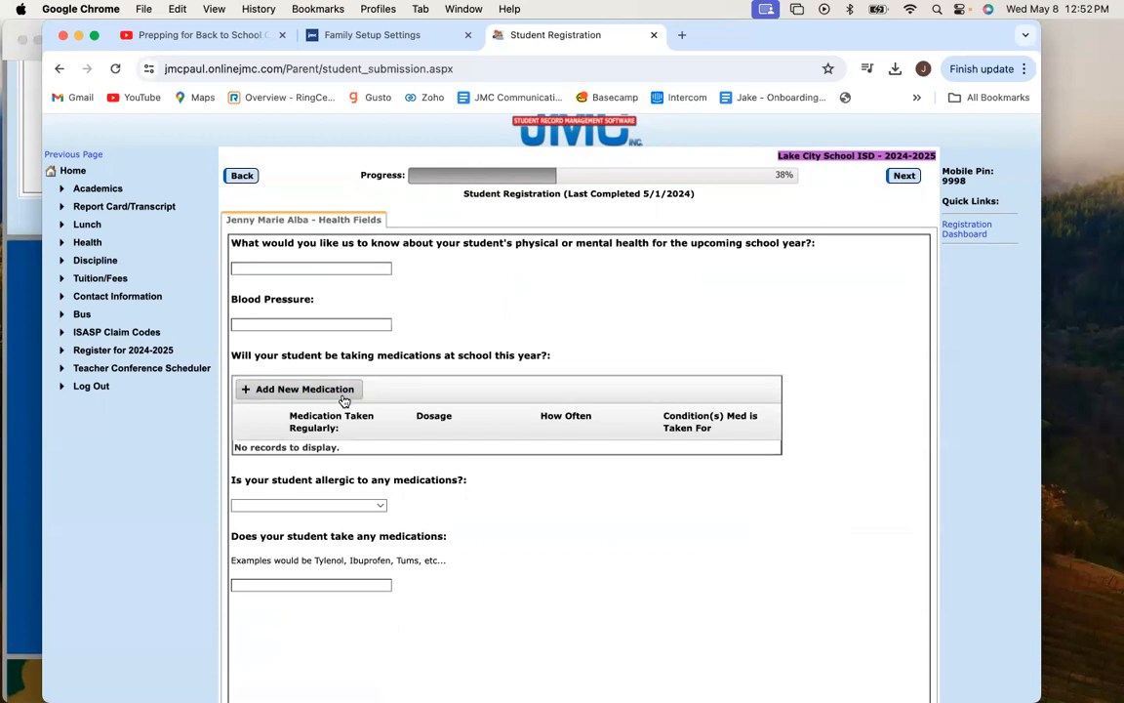
{"action": "left_click", "coordinate": [904, 176]}
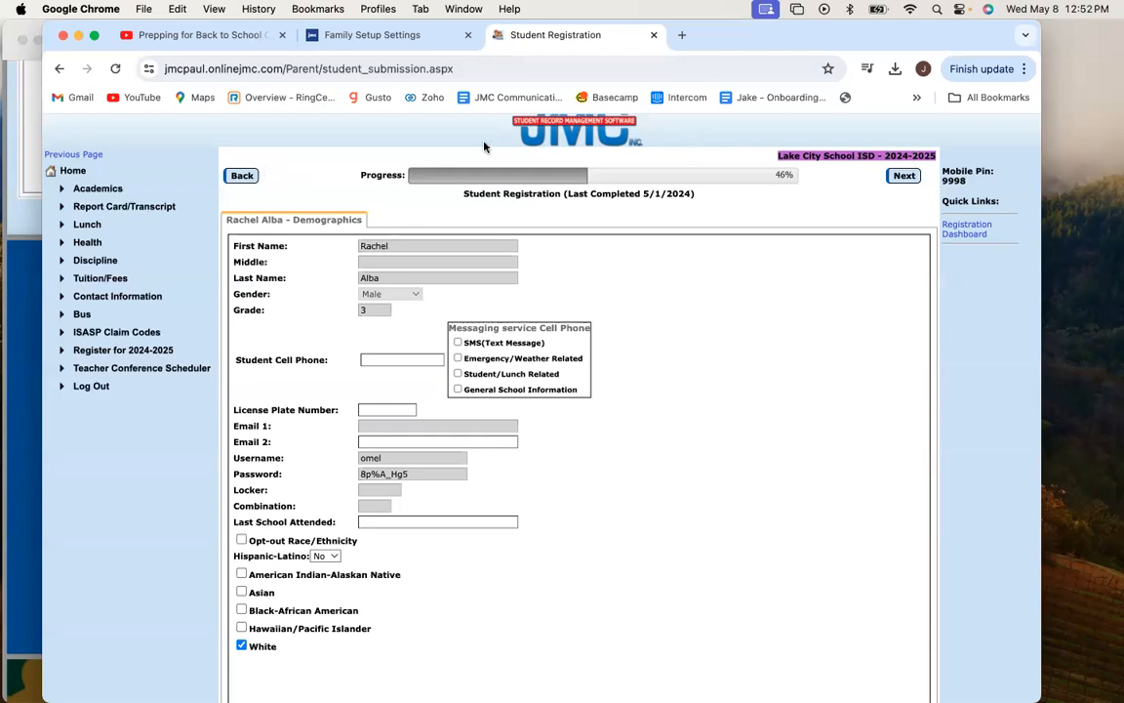
Advance through the second student's demographics, custom fields, emergency contacts and health fields to the Downloadable Content page.
{"action": "left_click", "coordinate": [905, 177]}
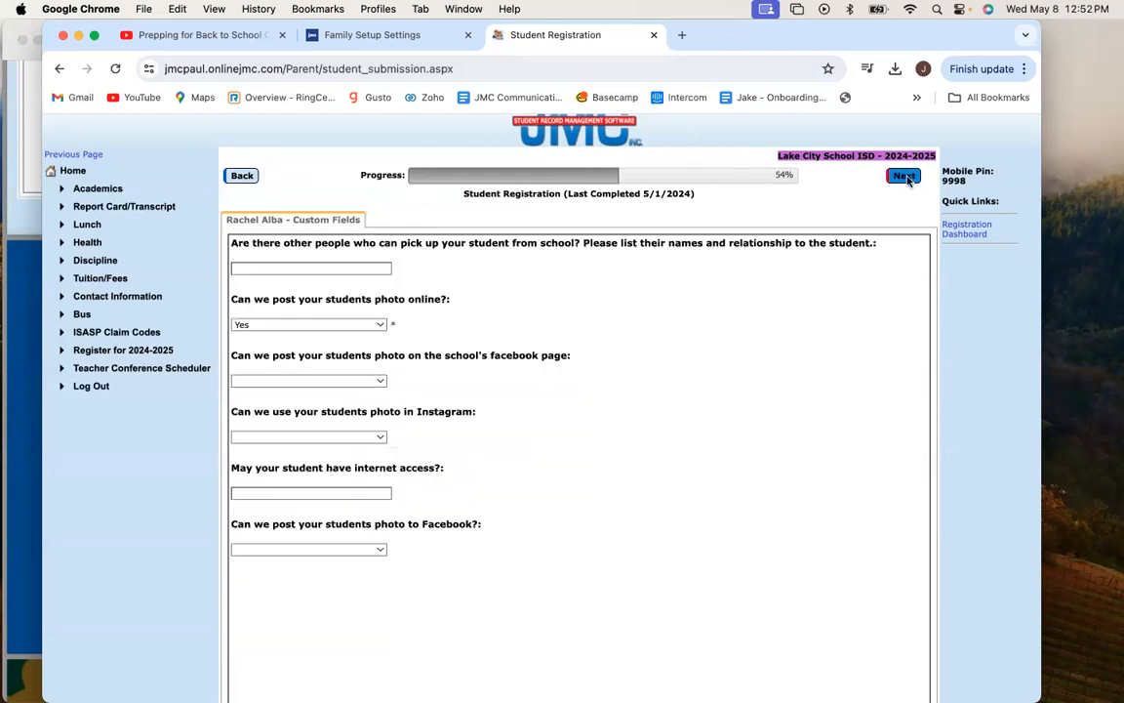
{"action": "left_click", "coordinate": [905, 177]}
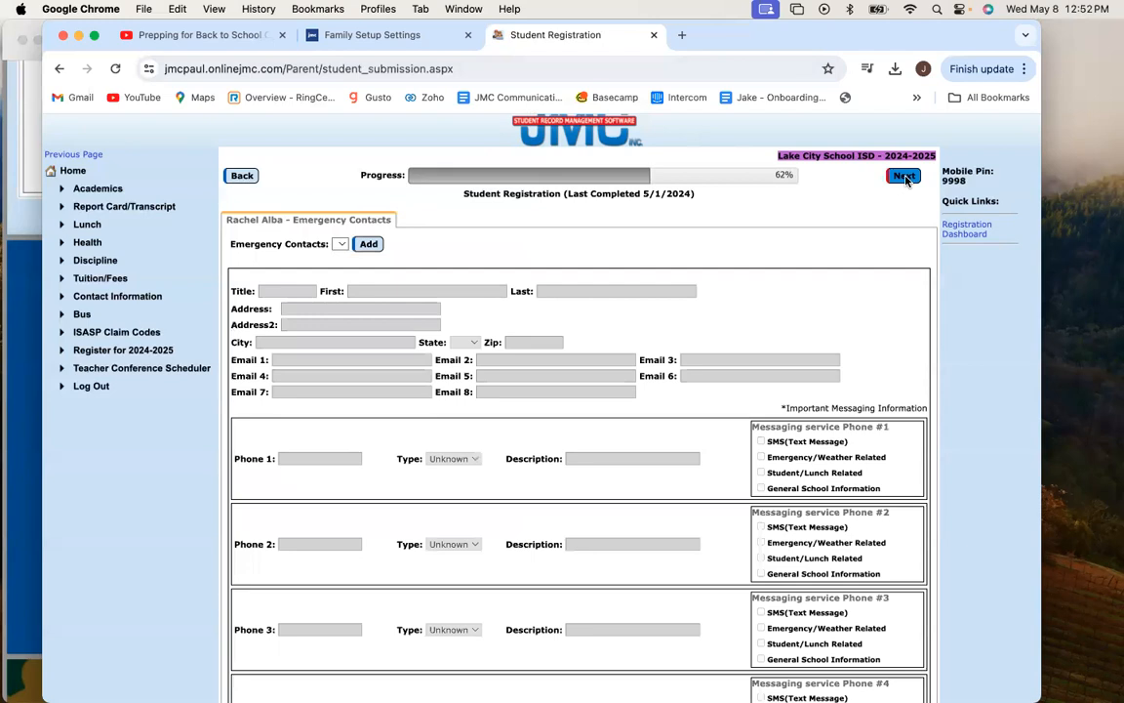
{"action": "left_click", "coordinate": [905, 177]}
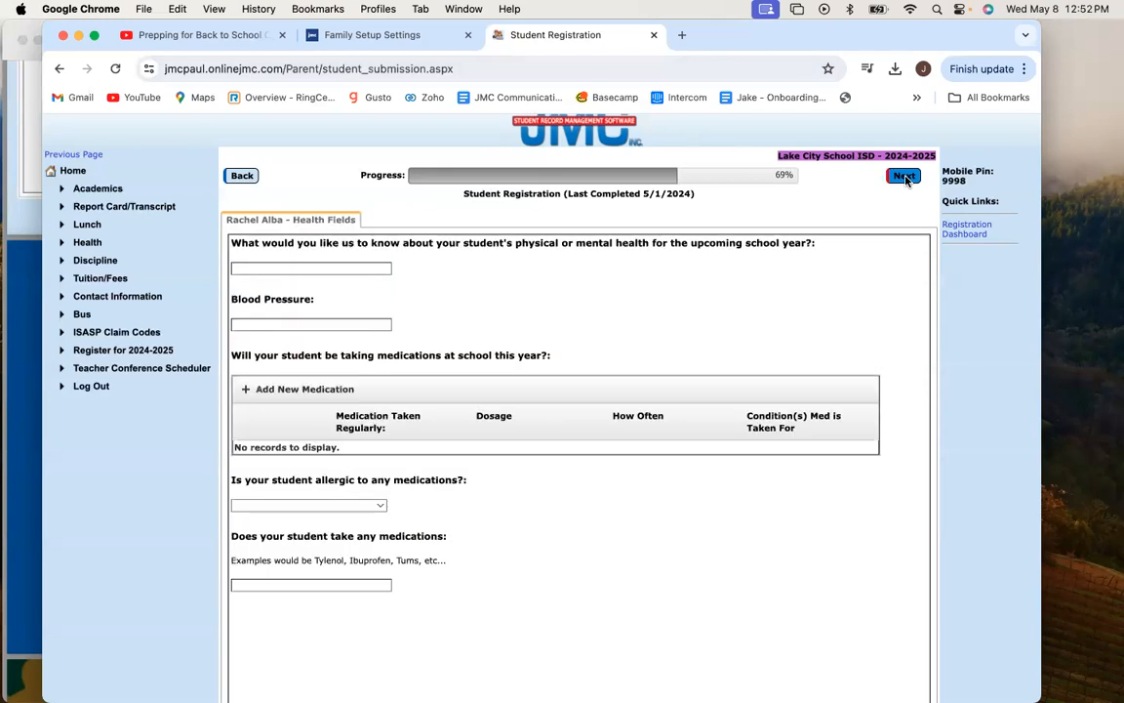
{"action": "left_click", "coordinate": [904, 176]}
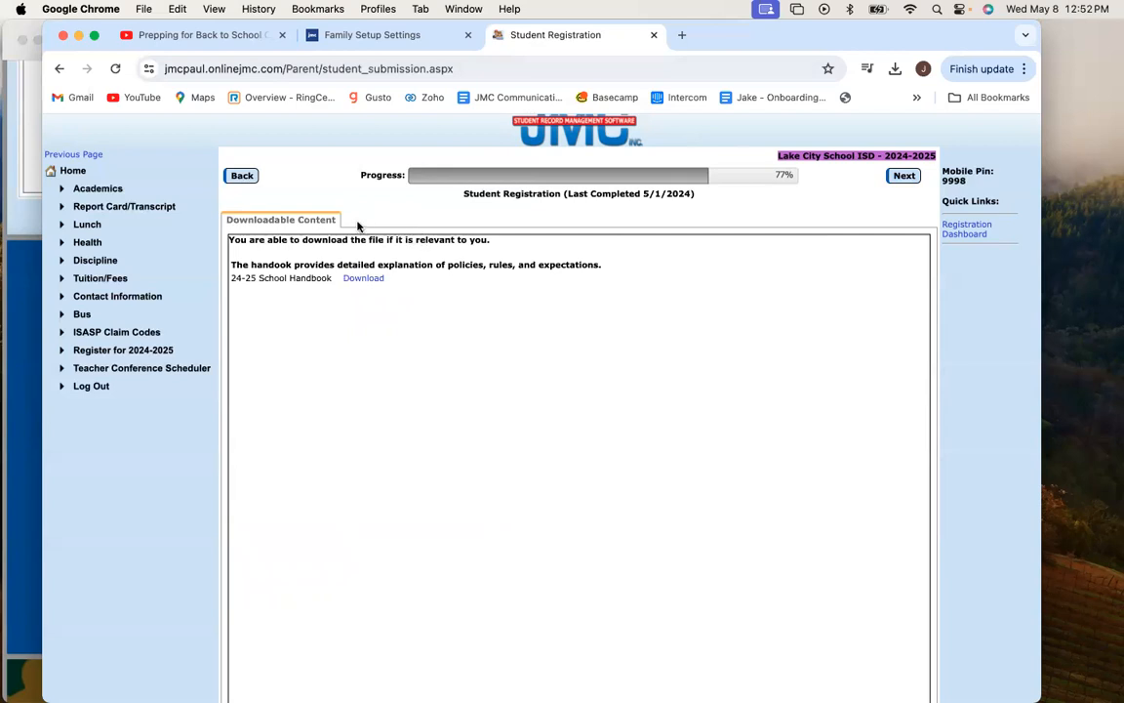
Download the 24-25 School Handbook, then return to the Downloadable Content page after a look at New Students.
{"action": "left_click", "coordinate": [363, 279]}
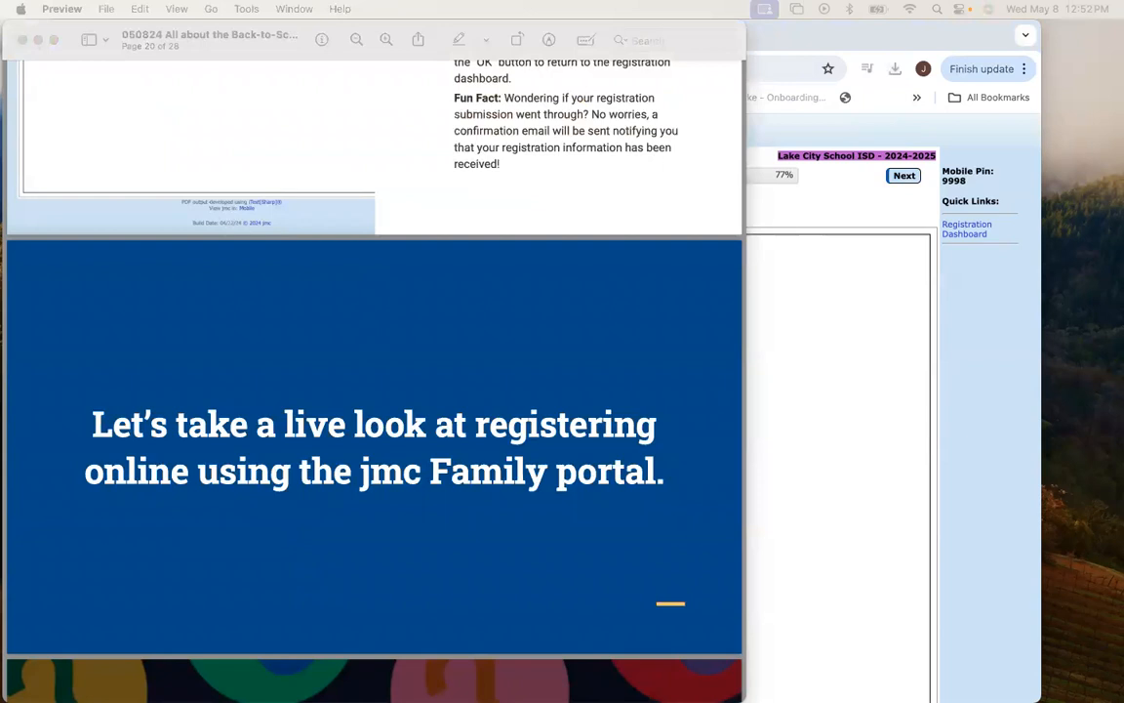
{"action": "left_click", "coordinate": [827, 33]}
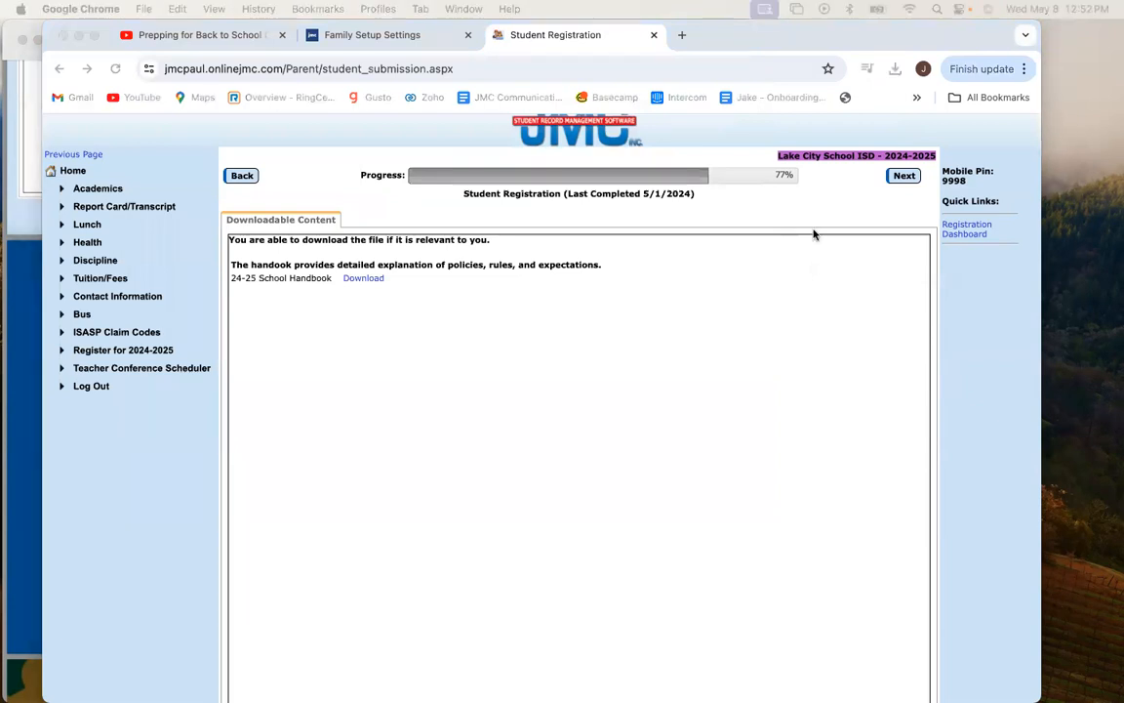
{"action": "left_click", "coordinate": [903, 178]}
{"action": "left_click", "coordinate": [905, 178]}
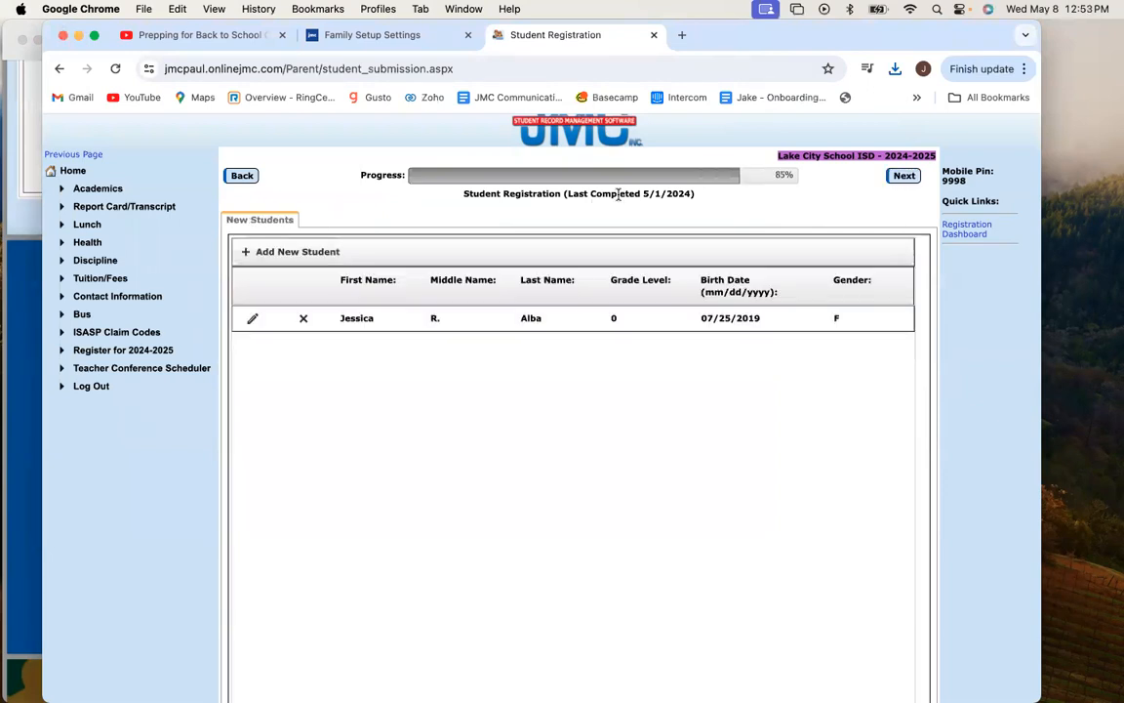
{"action": "left_click", "coordinate": [239, 177]}
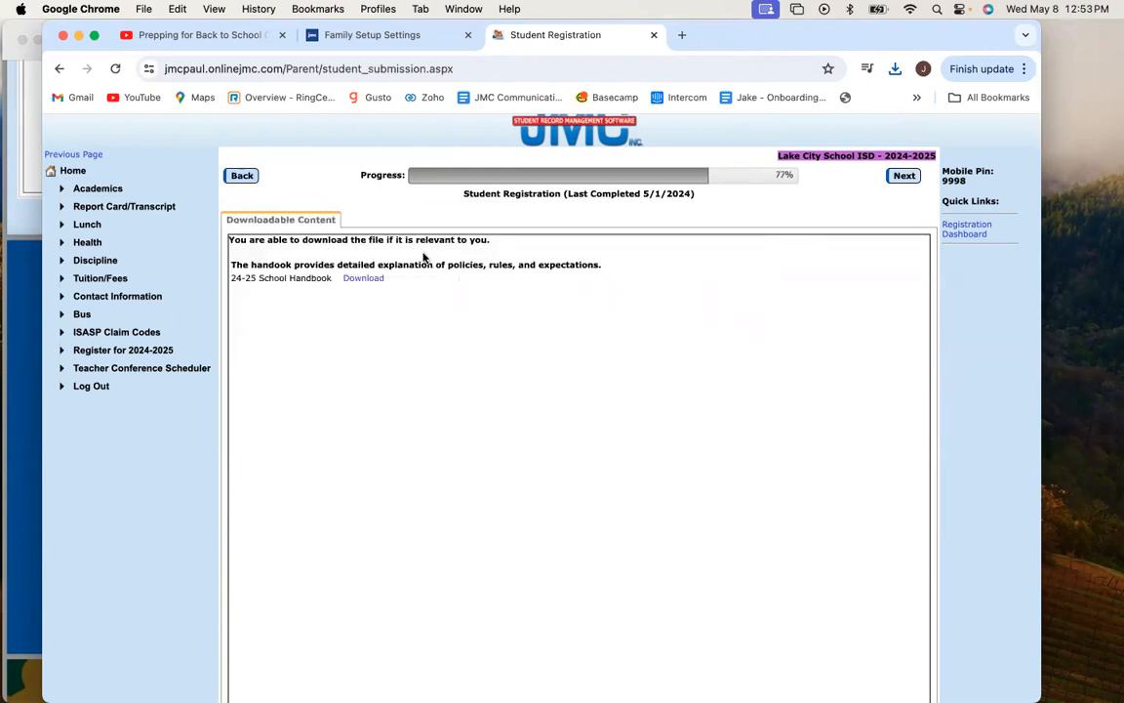
Continue through the New Students and office comment pages without changes, and finish the registration.
{"action": "scroll", "coordinate": [390, 283], "scroll_direction": "up", "scroll_amount": 1}
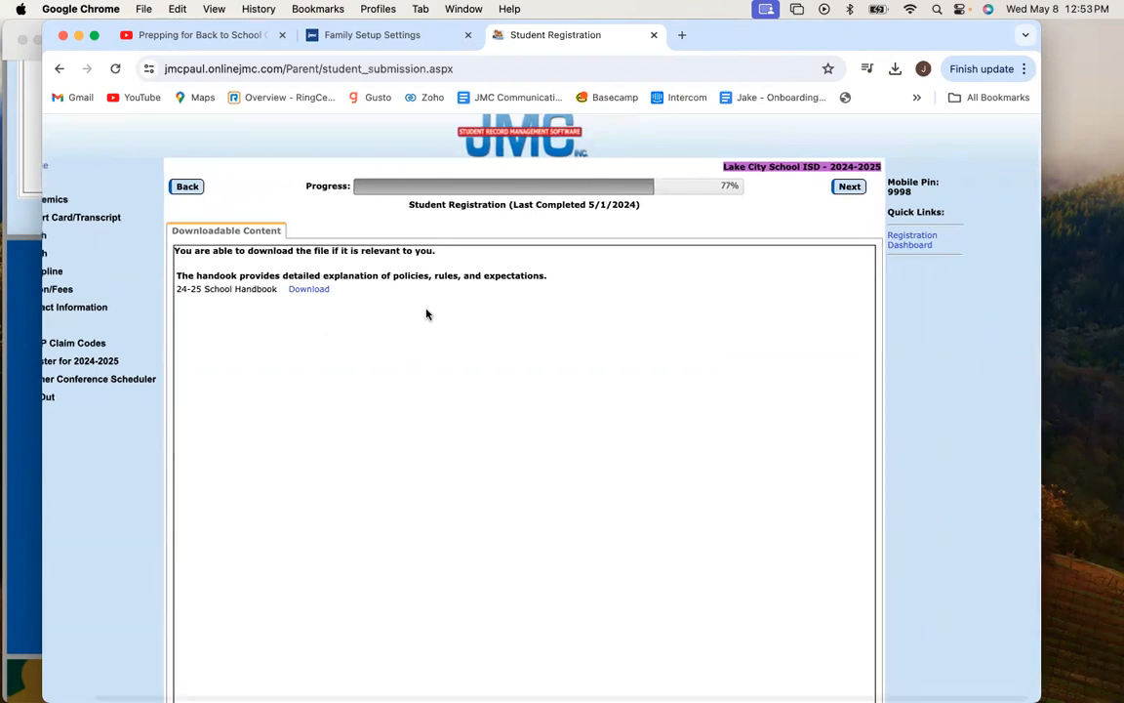
{"action": "scroll", "coordinate": [424, 307], "scroll_direction": "left", "scroll_amount": 3}
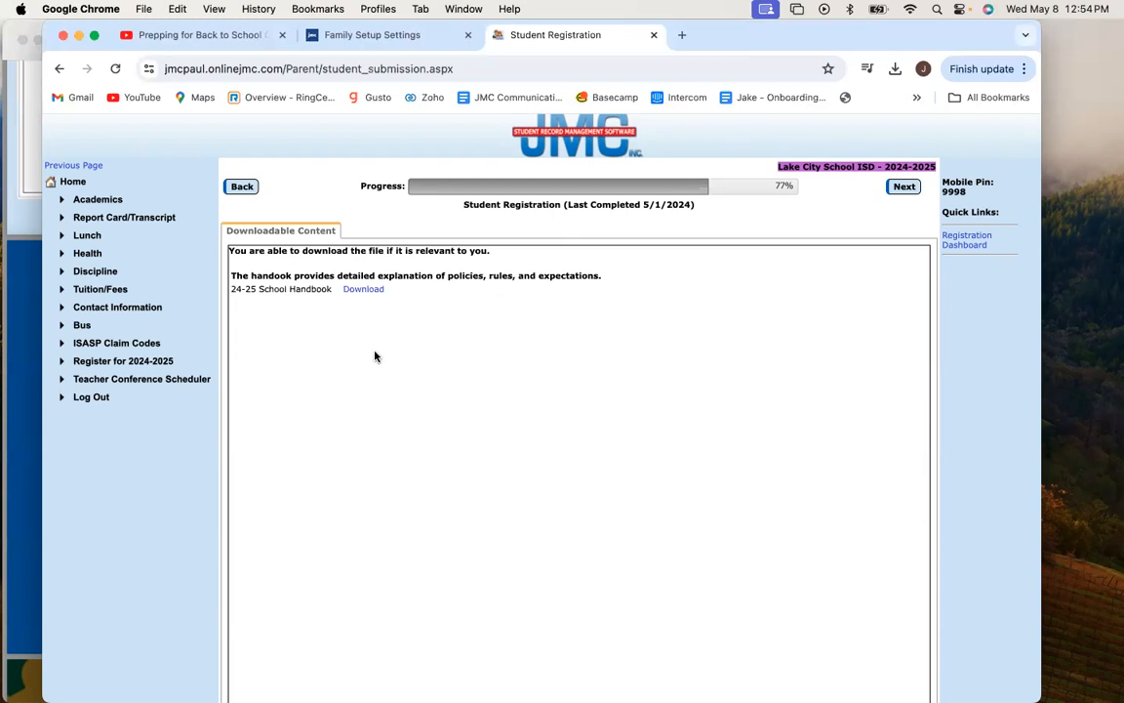
{"action": "left_click", "coordinate": [899, 188]}
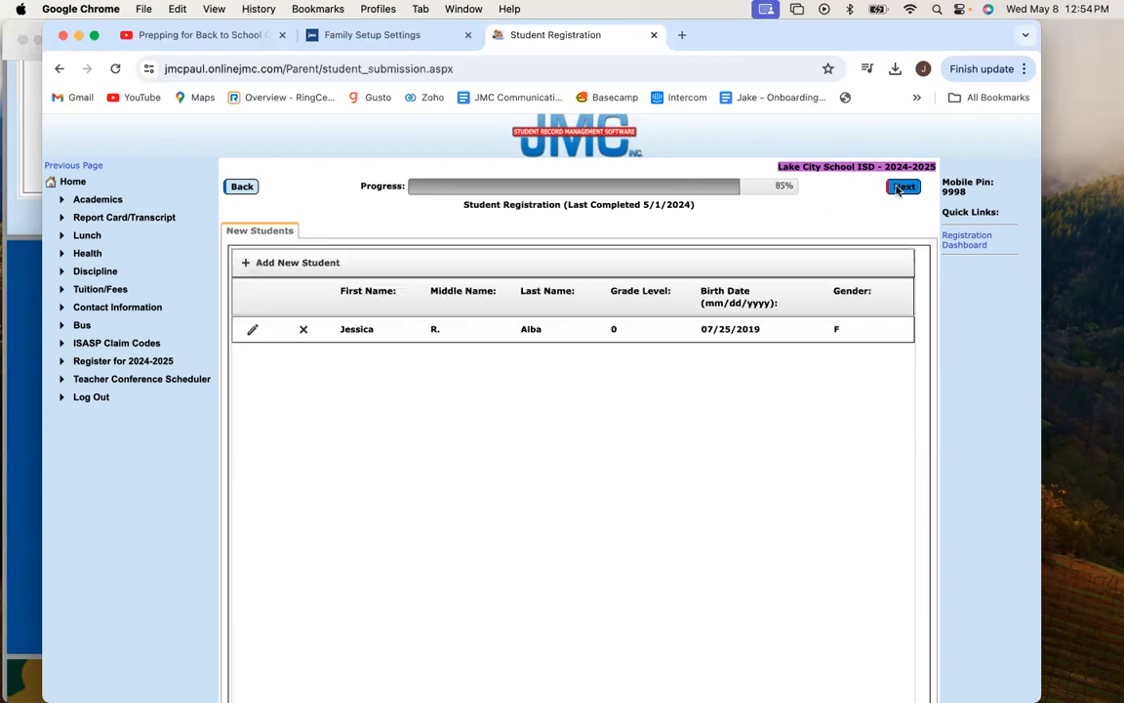
{"action": "left_click", "coordinate": [898, 188]}
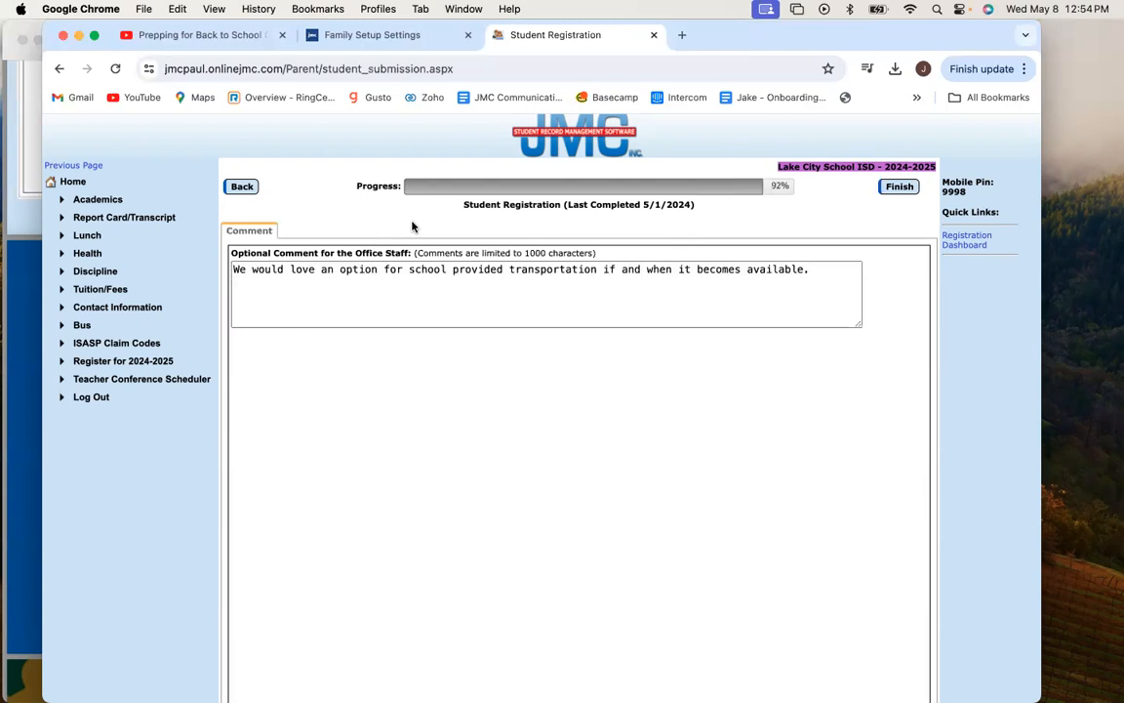
{"action": "left_click", "coordinate": [900, 188]}
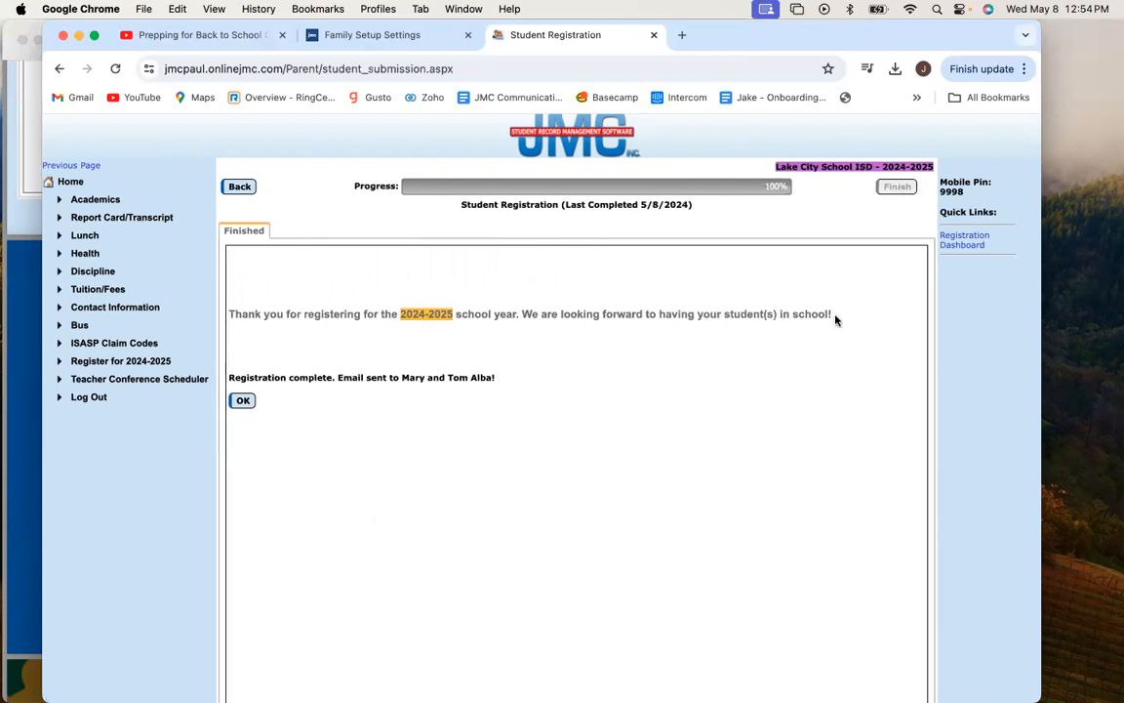
Review the thank-you message and the completion and e-mail notice on the Finished page.
{"action": "left_click_drag", "start_coordinate": [831, 317], "coordinate": [523, 308]}
{"action": "left_click", "coordinate": [519, 314]}
{"action": "scroll", "coordinate": [514, 316], "scroll_direction": "up", "scroll_amount": 1}
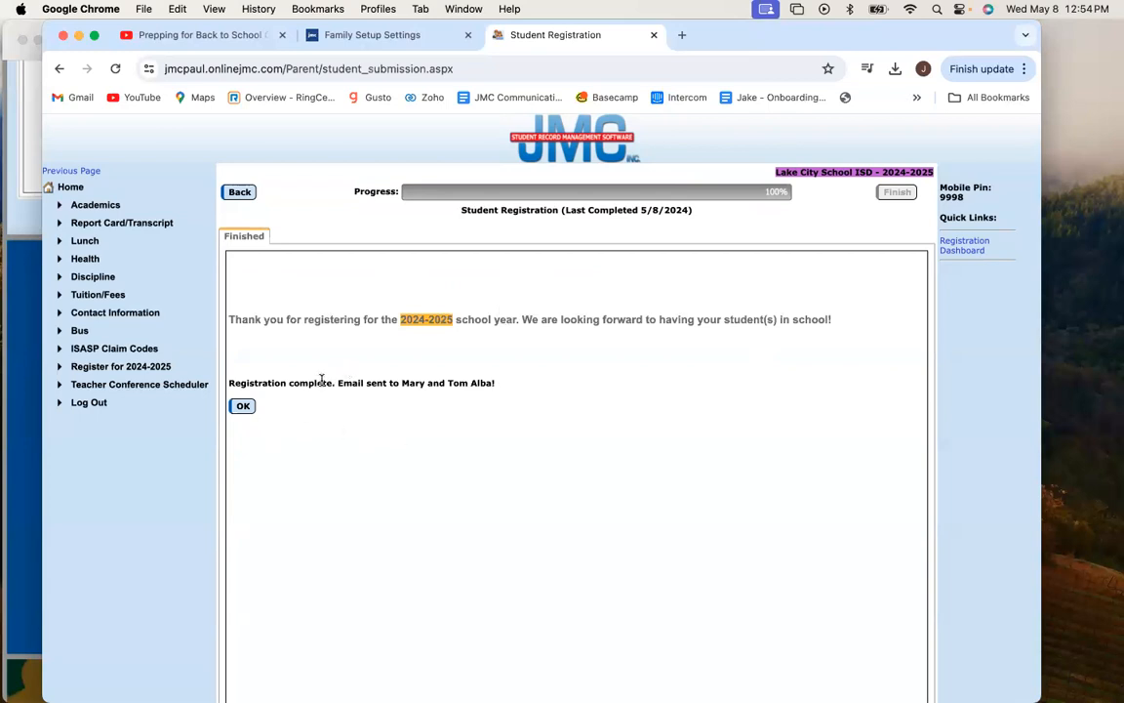
{"action": "left_click_drag", "start_coordinate": [337, 382], "coordinate": [492, 384]}
{"action": "left_click", "coordinate": [488, 406]}
{"action": "scroll", "coordinate": [240, 405], "scroll_direction": "down", "scroll_amount": 1}
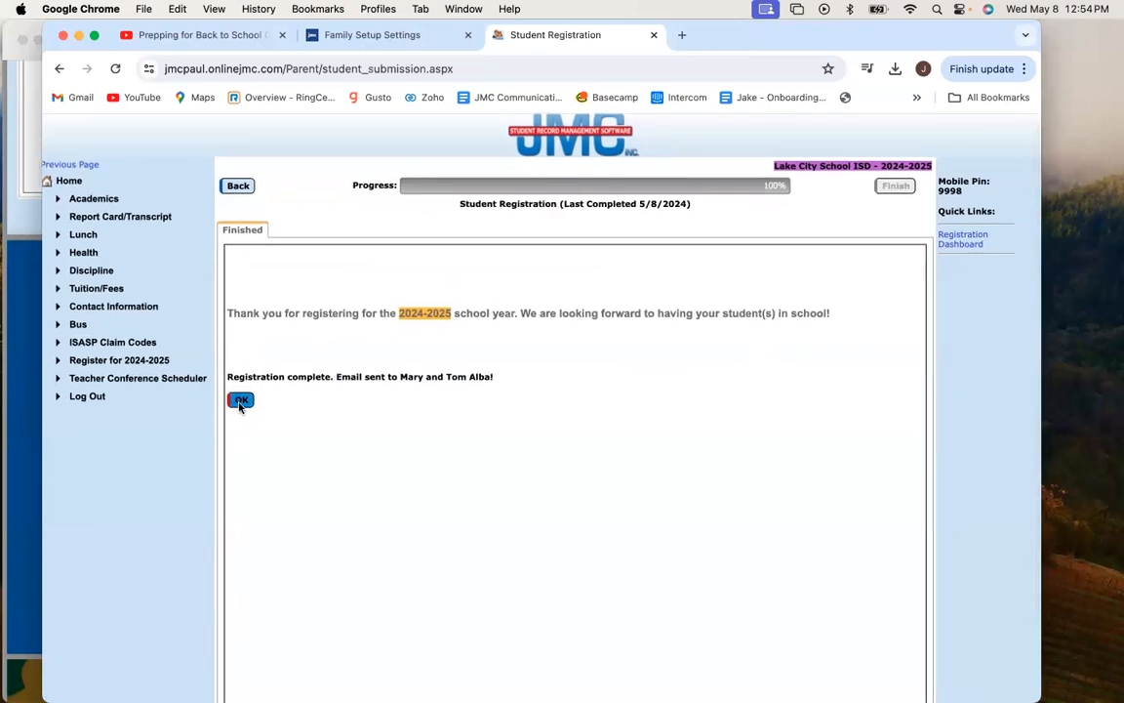
Close the Finished page, check the Lunch and Tuition/Fees accounts from the Registration Dashboard, and return to the Family Home page.
{"action": "left_click", "coordinate": [240, 401]}
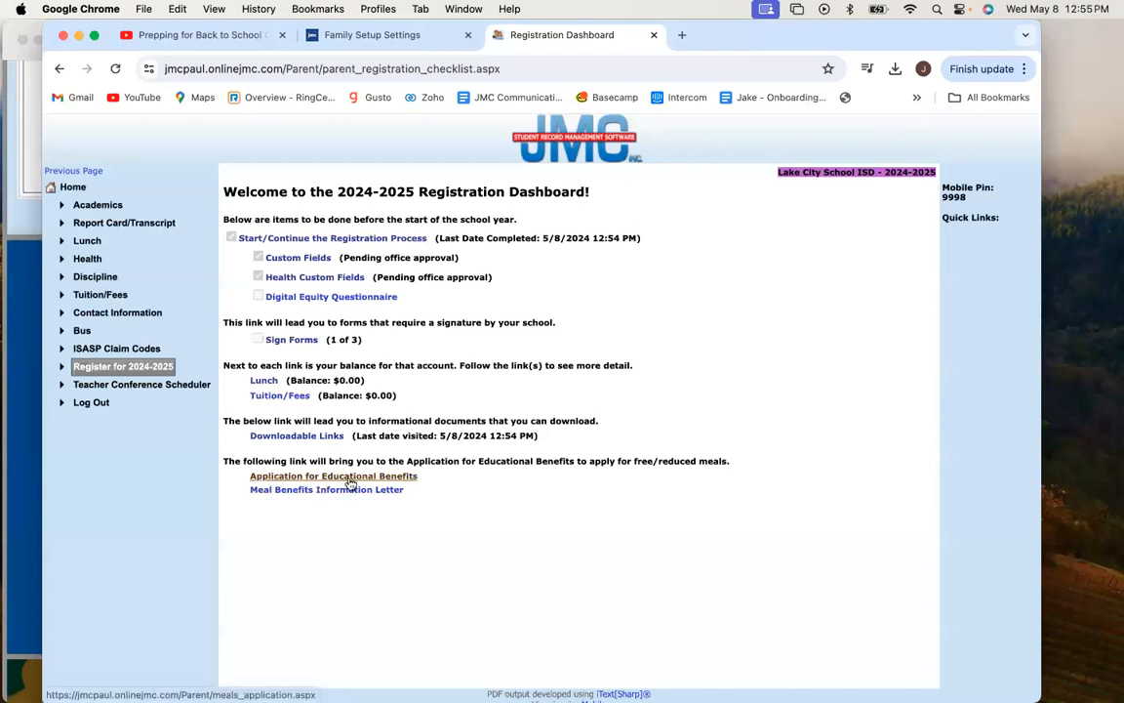
{"action": "left_click", "coordinate": [264, 382]}
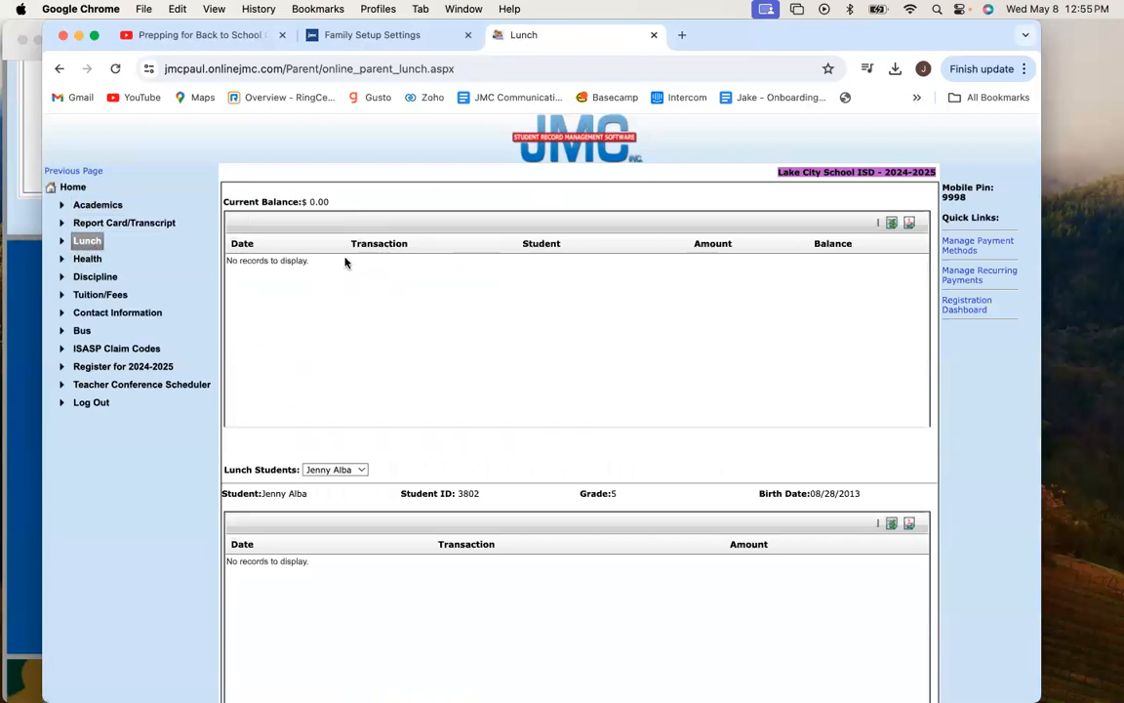
{"action": "left_click", "coordinate": [144, 369]}
{"action": "left_click", "coordinate": [277, 397]}
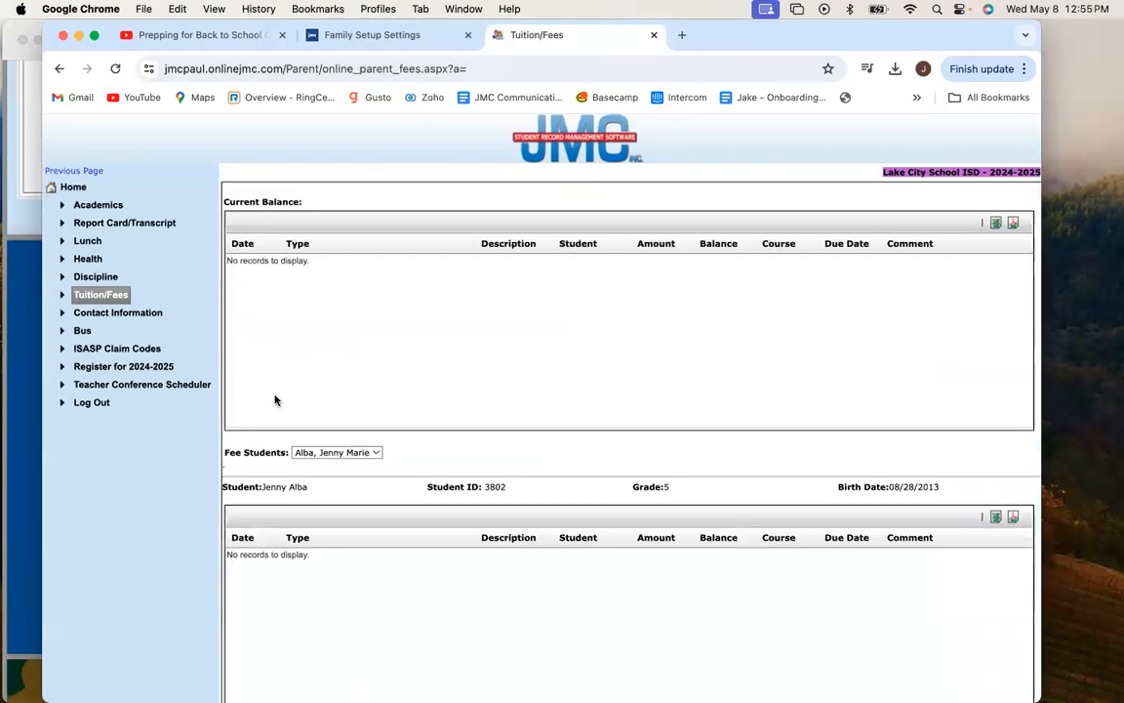
{"action": "left_click", "coordinate": [71, 187]}
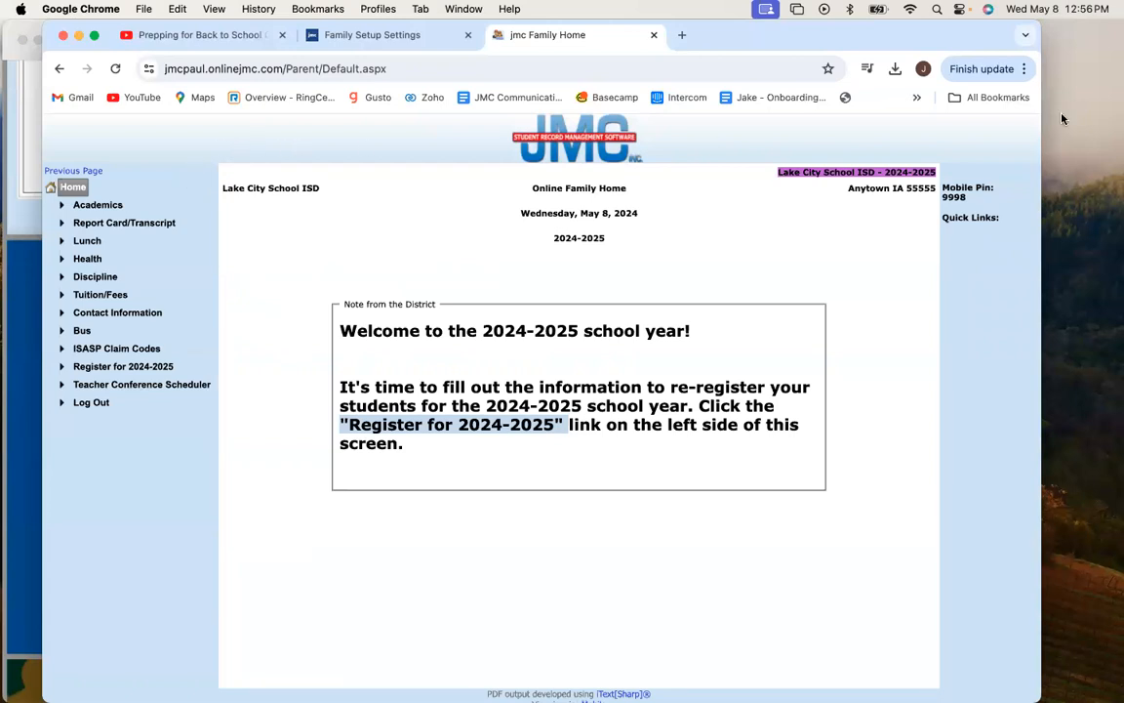
Open the Application for Educational Benefits from the 2024-2025 Registration Dashboard.
{"action": "left_click_drag", "start_coordinate": [941, 43], "coordinate": [1018, 37]}
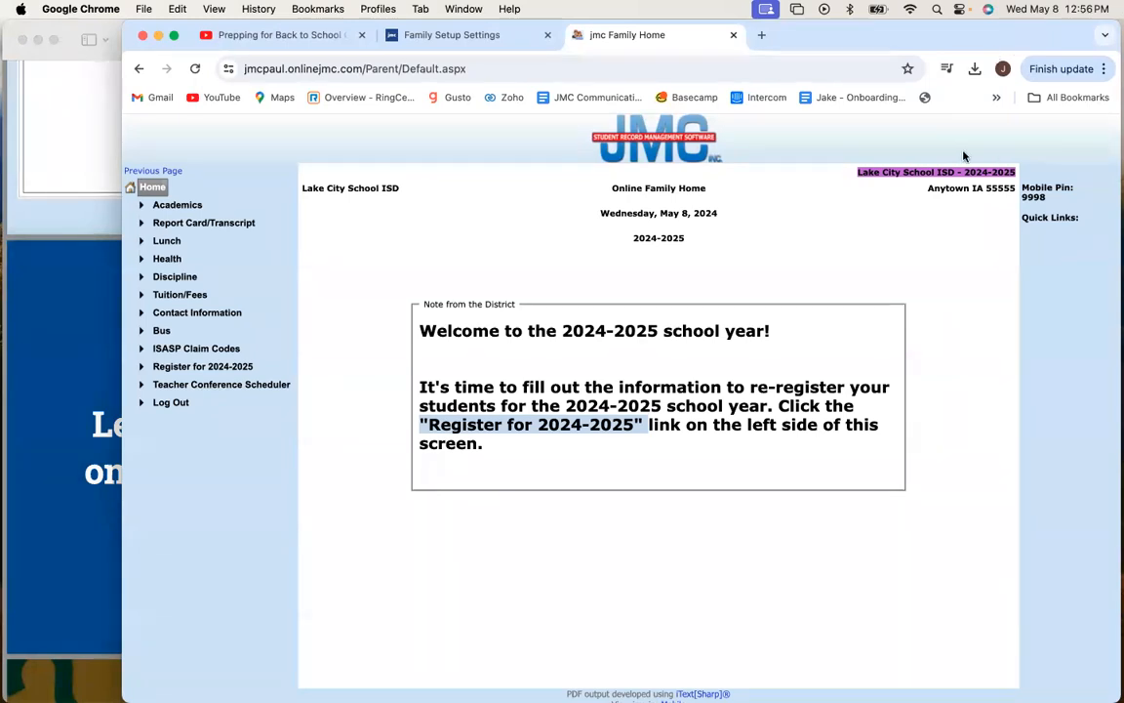
{"action": "left_click", "coordinate": [200, 366]}
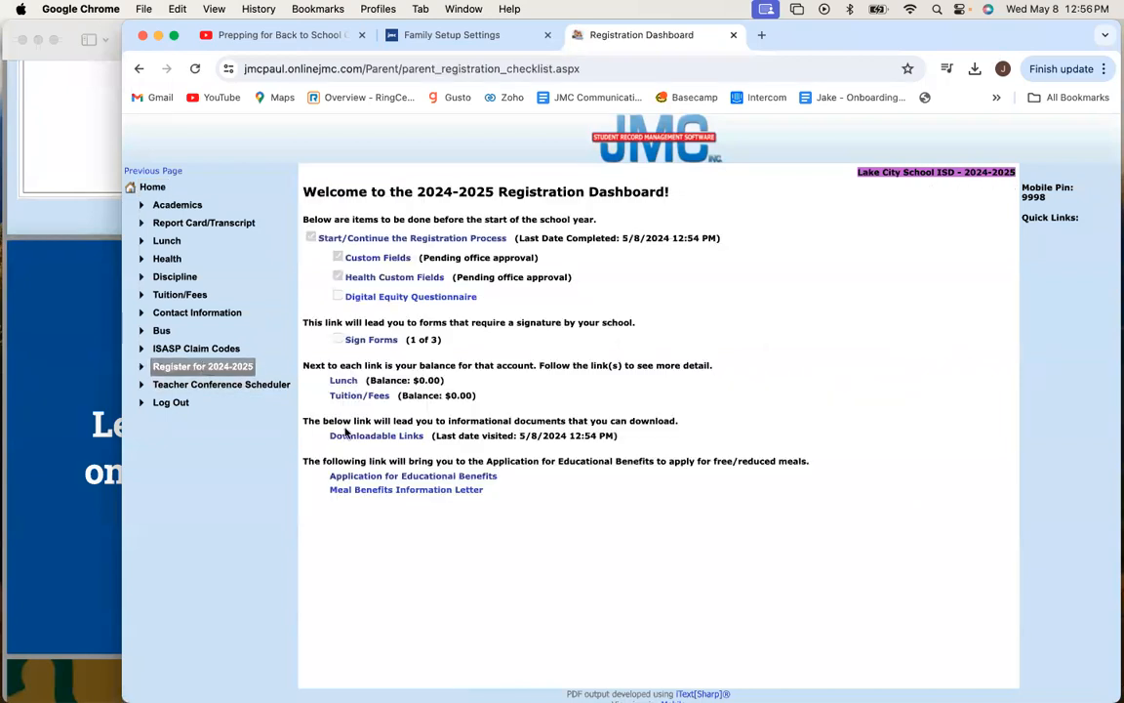
{"action": "left_click", "coordinate": [418, 477]}
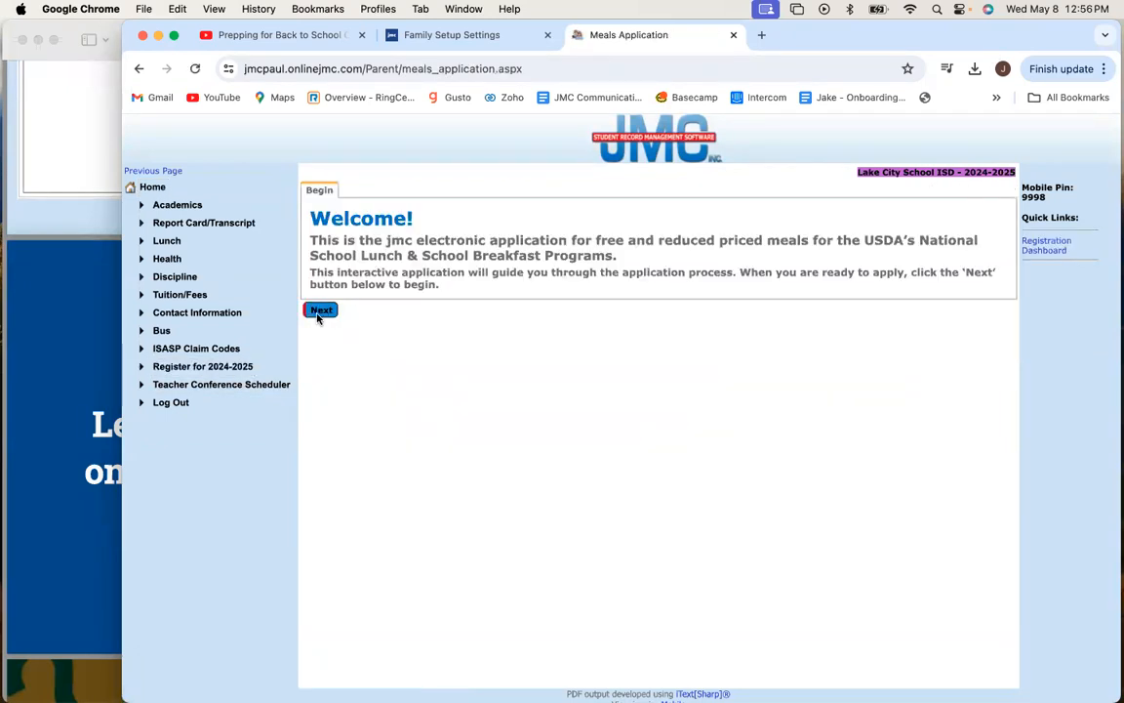
{"action": "left_click_drag", "start_coordinate": [954, 35], "coordinate": [883, 19]}
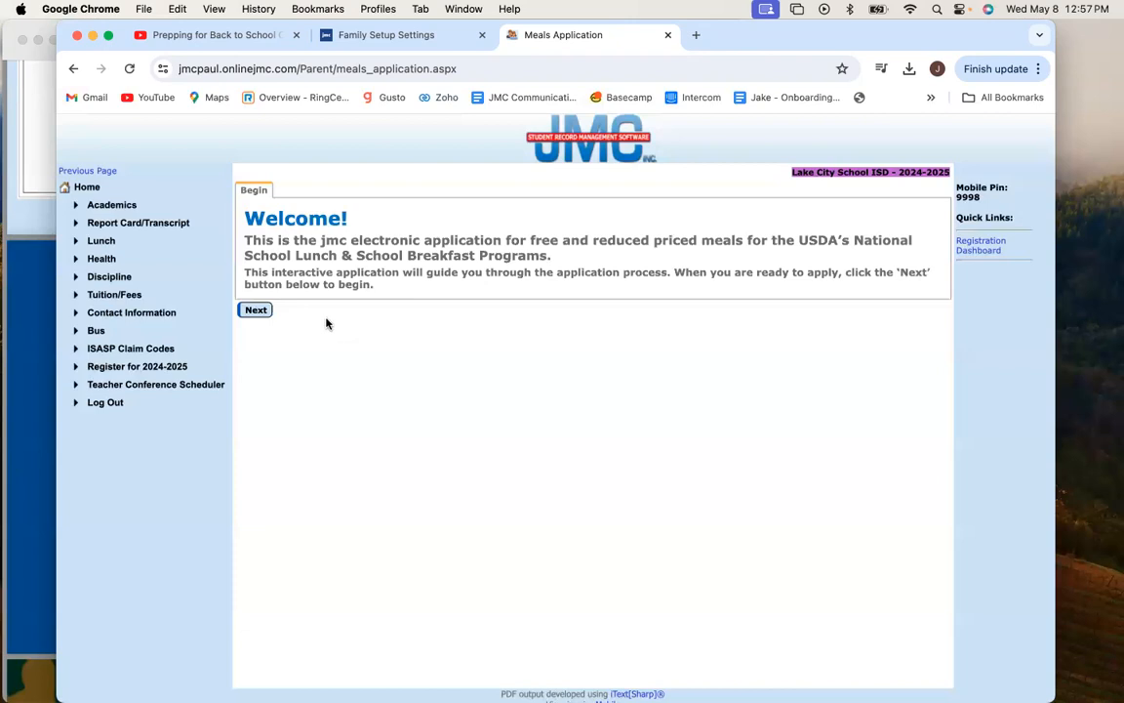
Reopen the Application for Educational Benefits from the 2024-2025 dashboard, try to begin it, and return to its welcome page.
{"action": "left_click", "coordinate": [133, 370]}
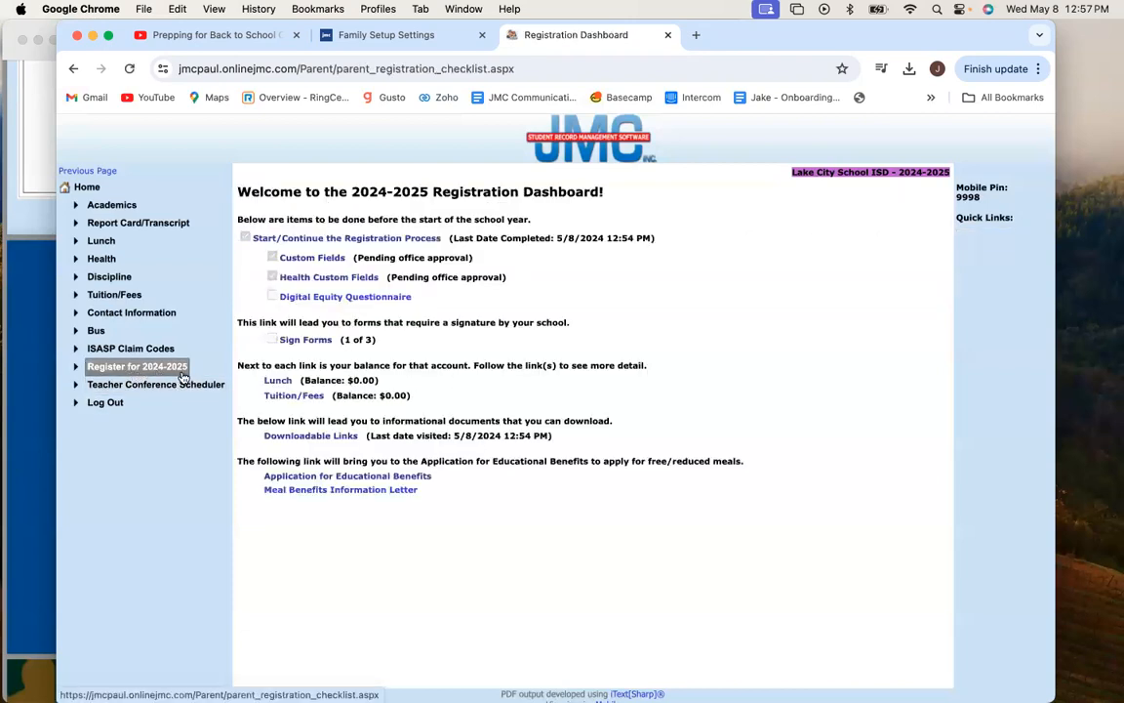
{"action": "left_click", "coordinate": [314, 480]}
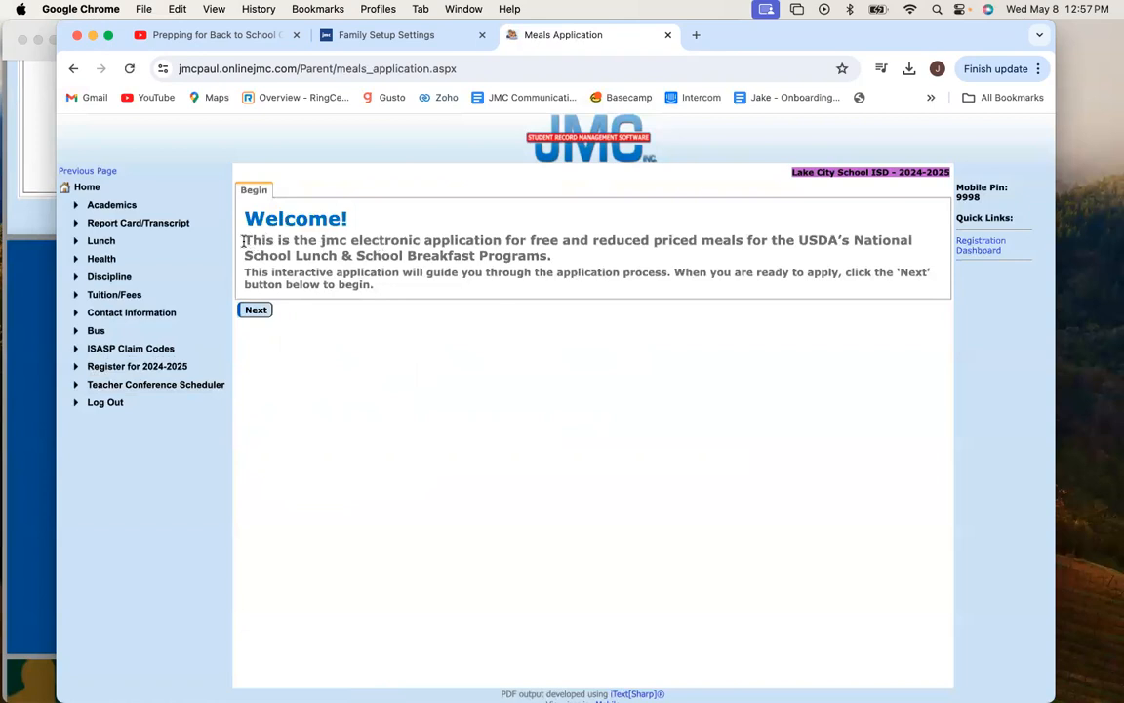
{"action": "left_click_drag", "start_coordinate": [221, 219], "coordinate": [546, 294]}
{"action": "left_click", "coordinate": [484, 266]}
{"action": "left_click", "coordinate": [254, 310]}
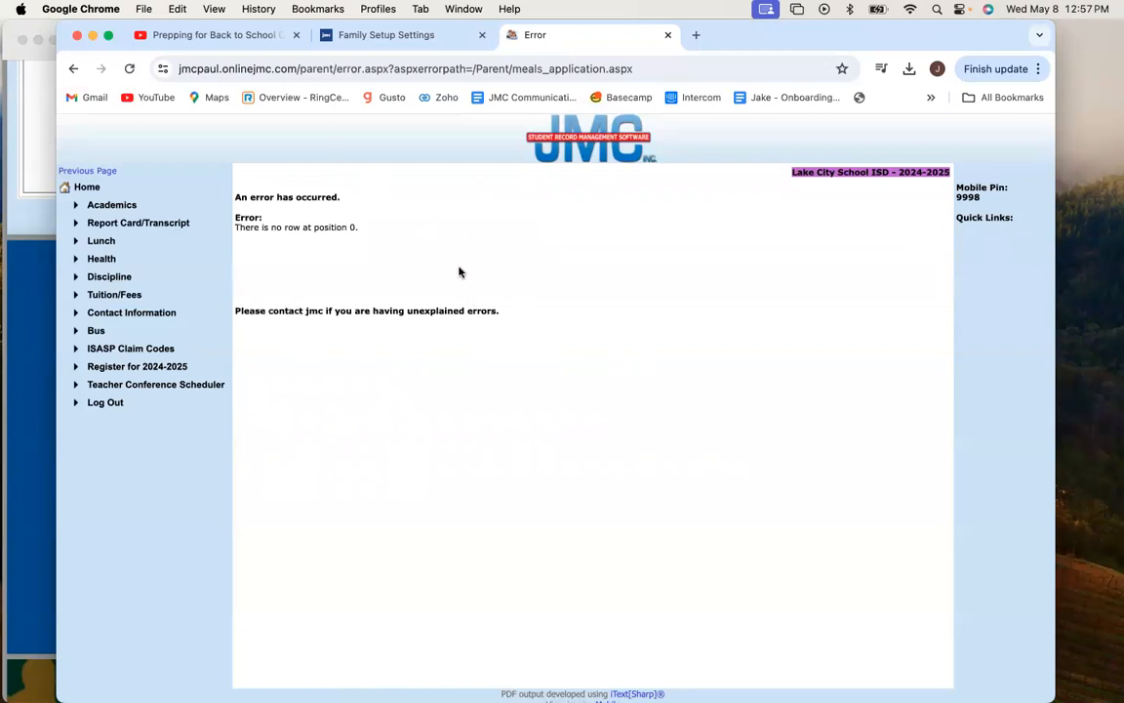
{"action": "left_click", "coordinate": [71, 70]}
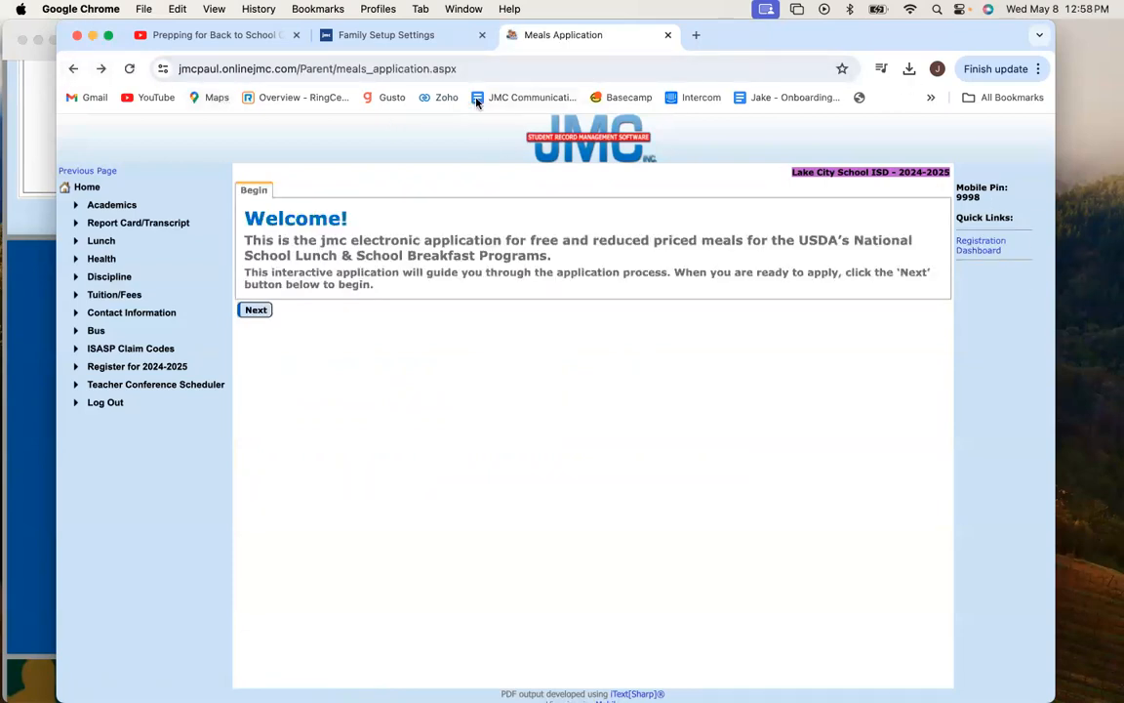
{"action": "left_click", "coordinate": [500, 67]}
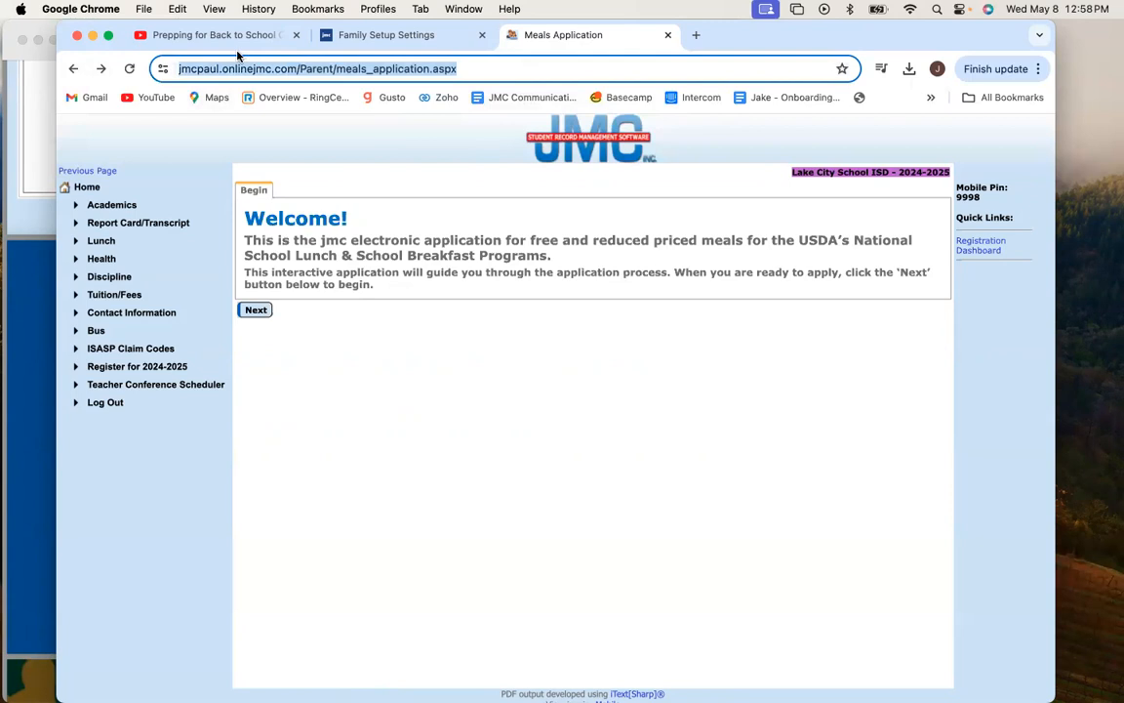
{"action": "left_click", "coordinate": [287, 70]}
{"action": "left_click_drag", "start_coordinate": [331, 68], "coordinate": [514, 70]}
{"action": "key", "text": "BackSpace"}
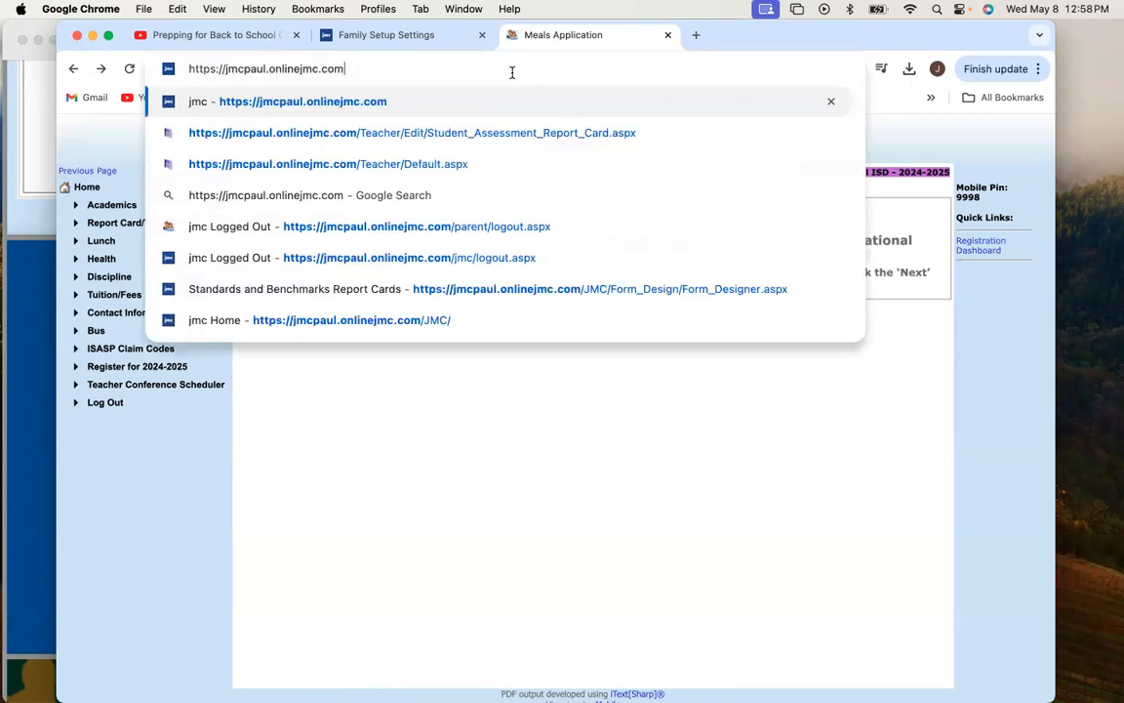
{"action": "key", "text": "Return"}
{"action": "left_click", "coordinate": [697, 308]}
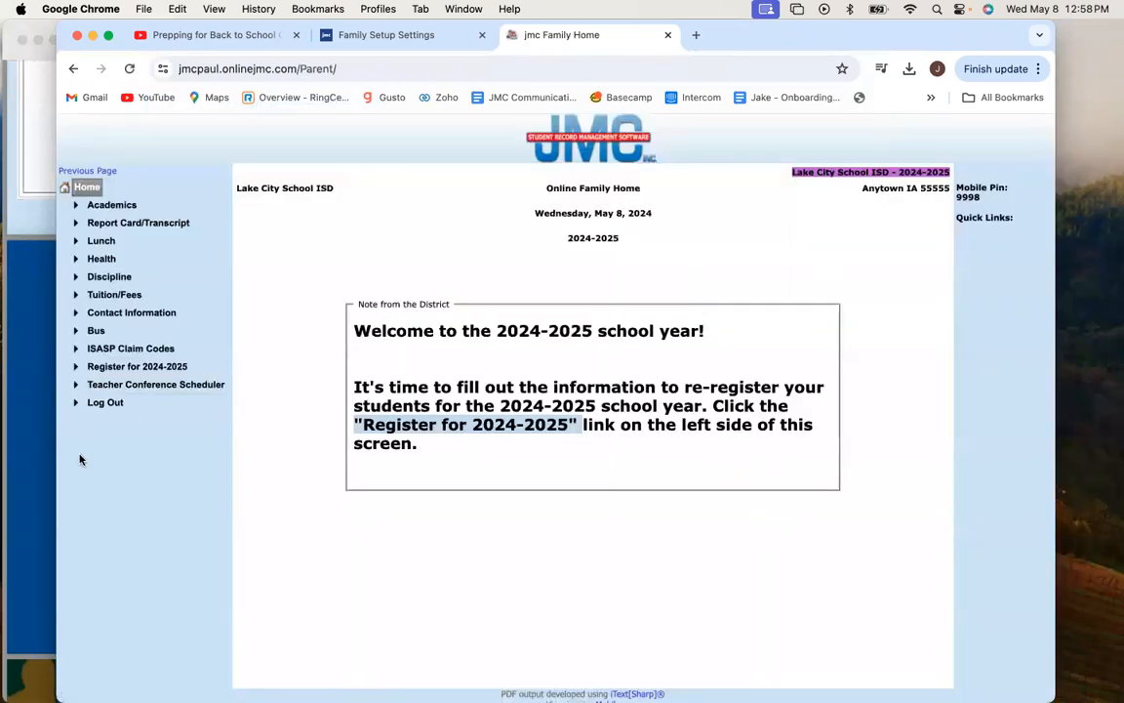
{"action": "left_click", "coordinate": [104, 402]}
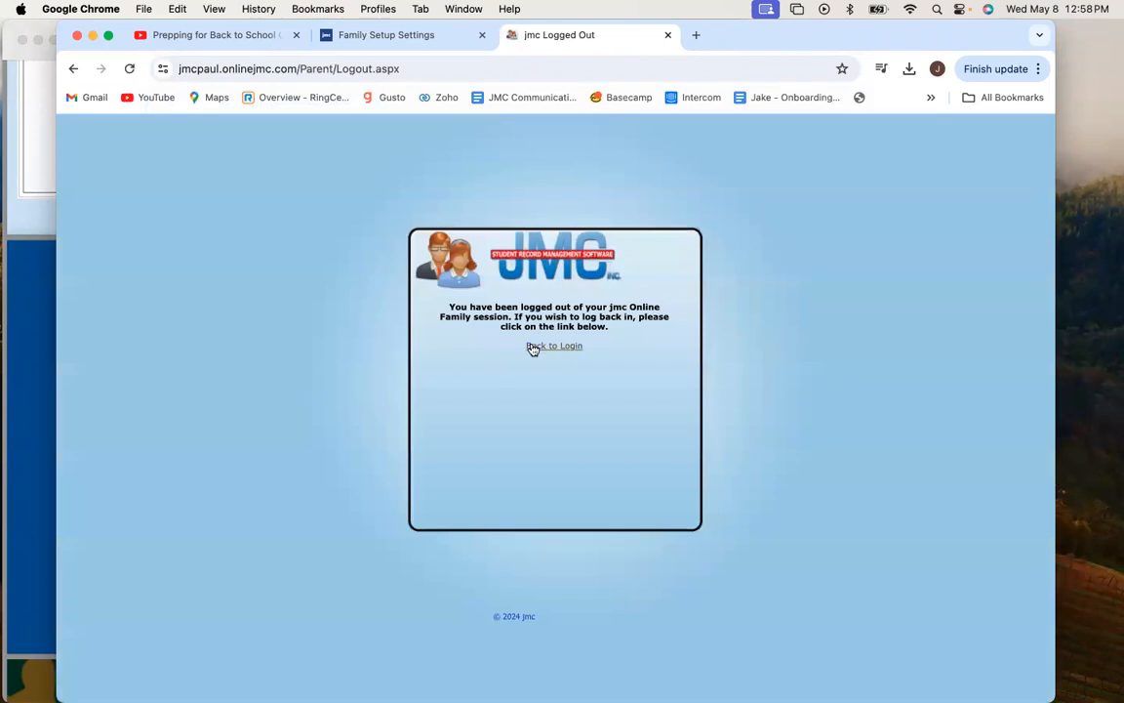
{"action": "left_click", "coordinate": [533, 348]}
Log in to the 2023-2024 school year with the family's username and account password, and dismiss the saved-password warning.
{"action": "left_click", "coordinate": [518, 310]}
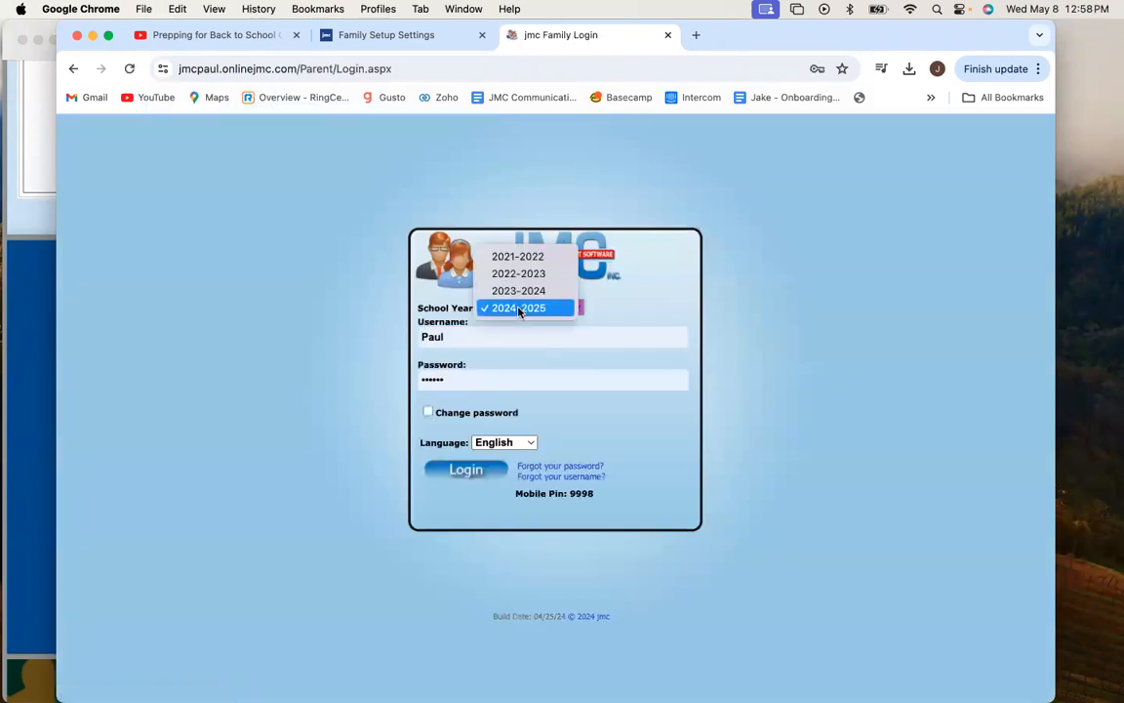
{"action": "left_click", "coordinate": [520, 291]}
{"action": "left_click", "coordinate": [450, 333]}
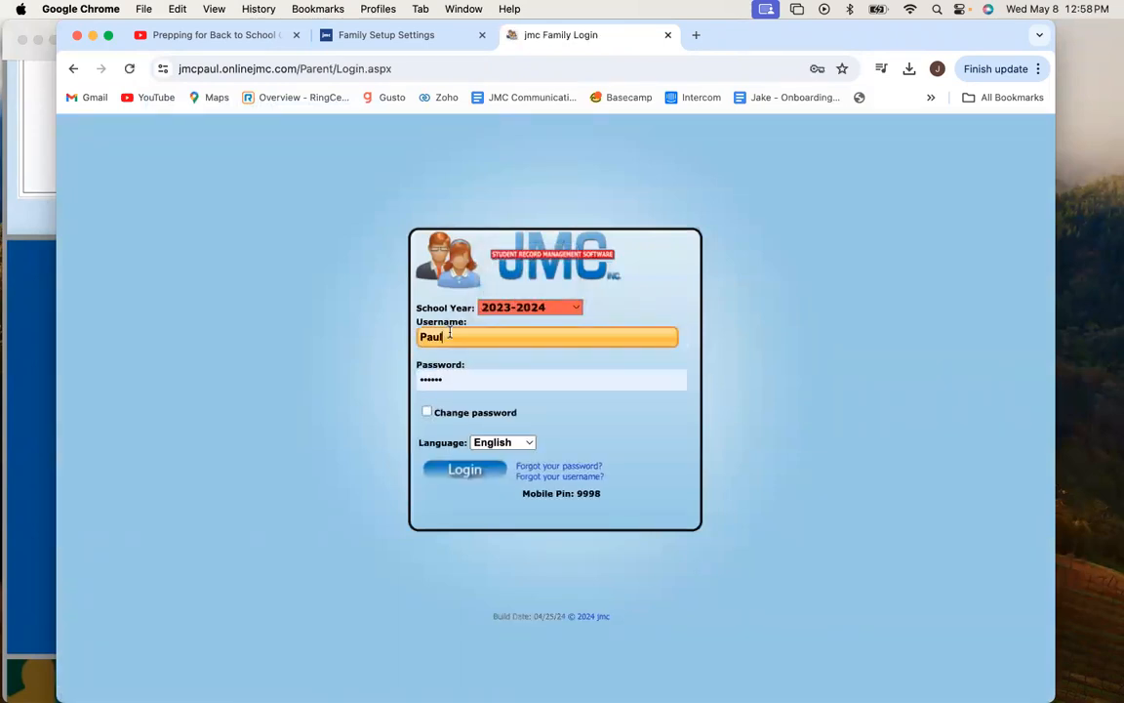
{"action": "type", "text": "j"}
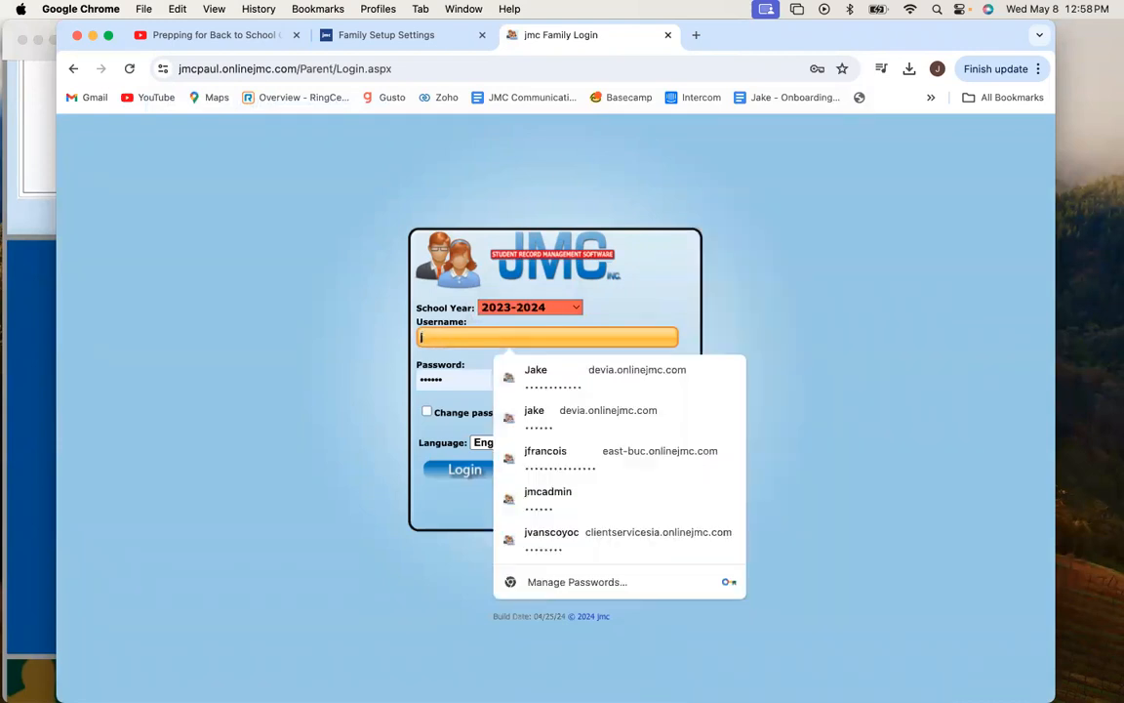
{"action": "key", "text": "BackSpace"}
{"action": "type", "text": "Alba"}
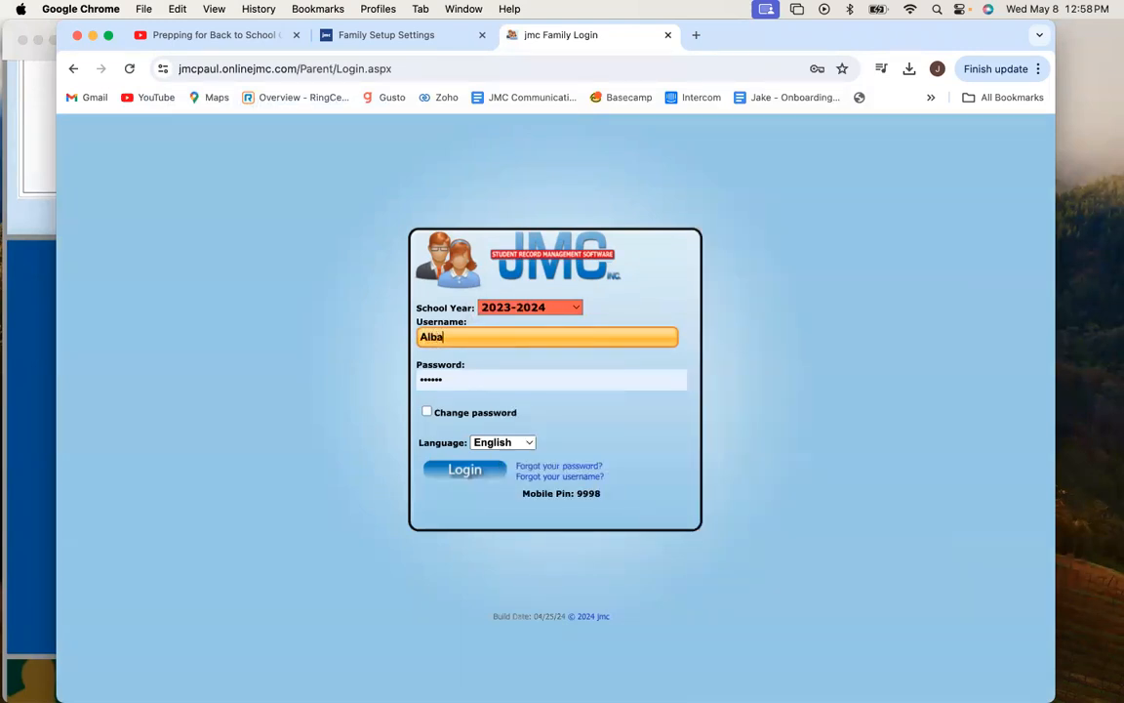
{"action": "key", "text": "Tab"}
{"action": "type", "text": "•"}
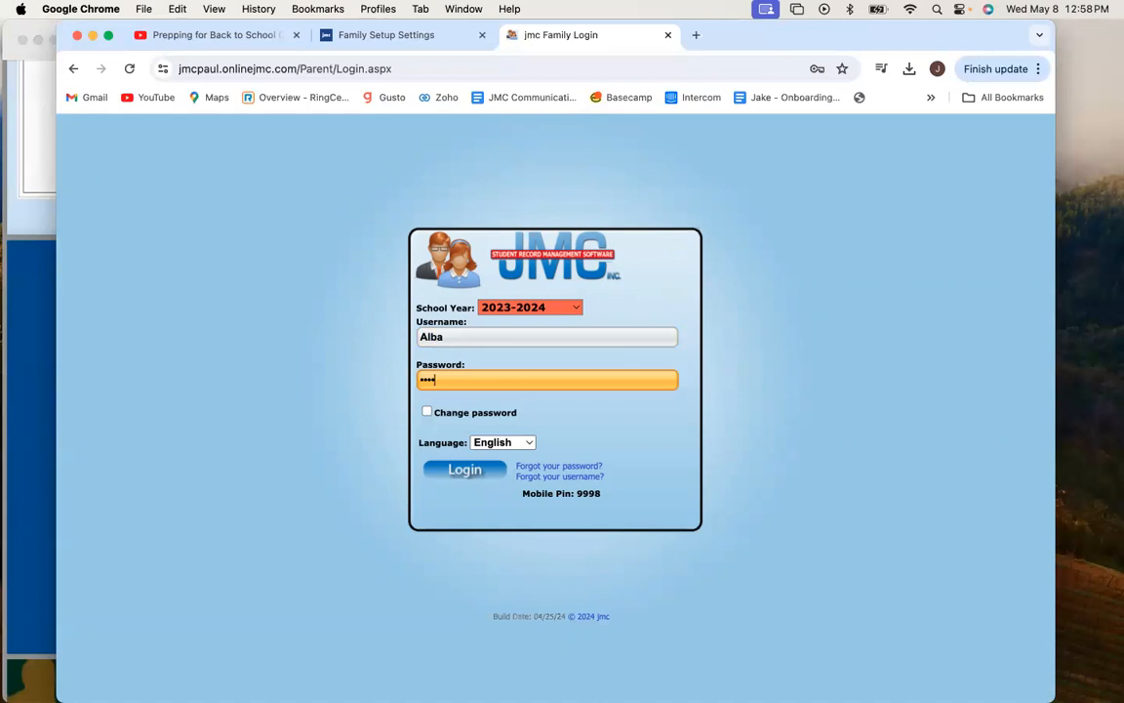
{"action": "type", "text": "••••••"}
{"action": "key", "text": "Return"}
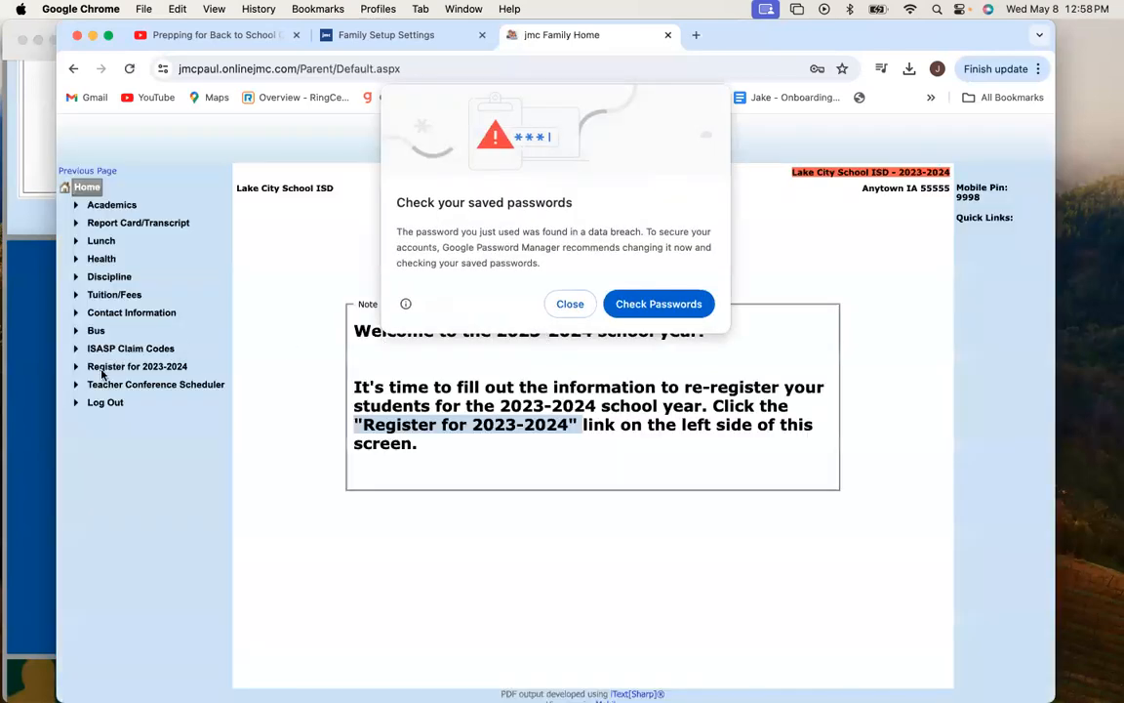
{"action": "left_click", "coordinate": [570, 304]}
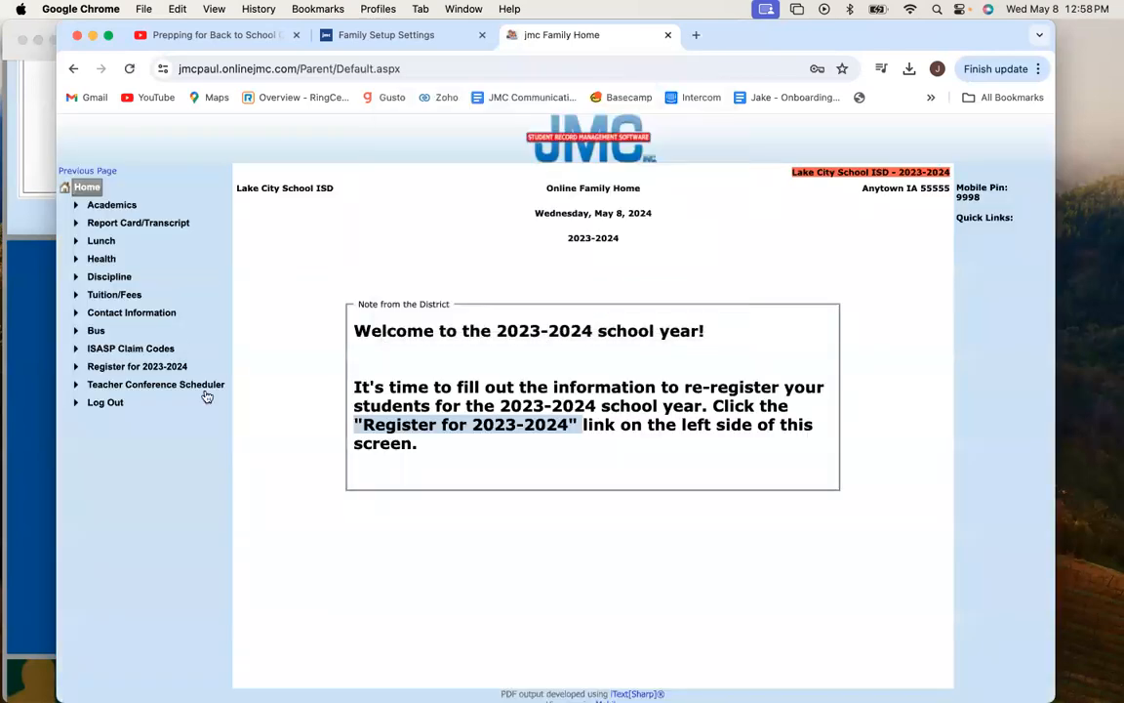
Open the Application for Educational Benefits from the 2023-2024 Registration Dashboard and begin it.
{"action": "left_click", "coordinate": [138, 366]}
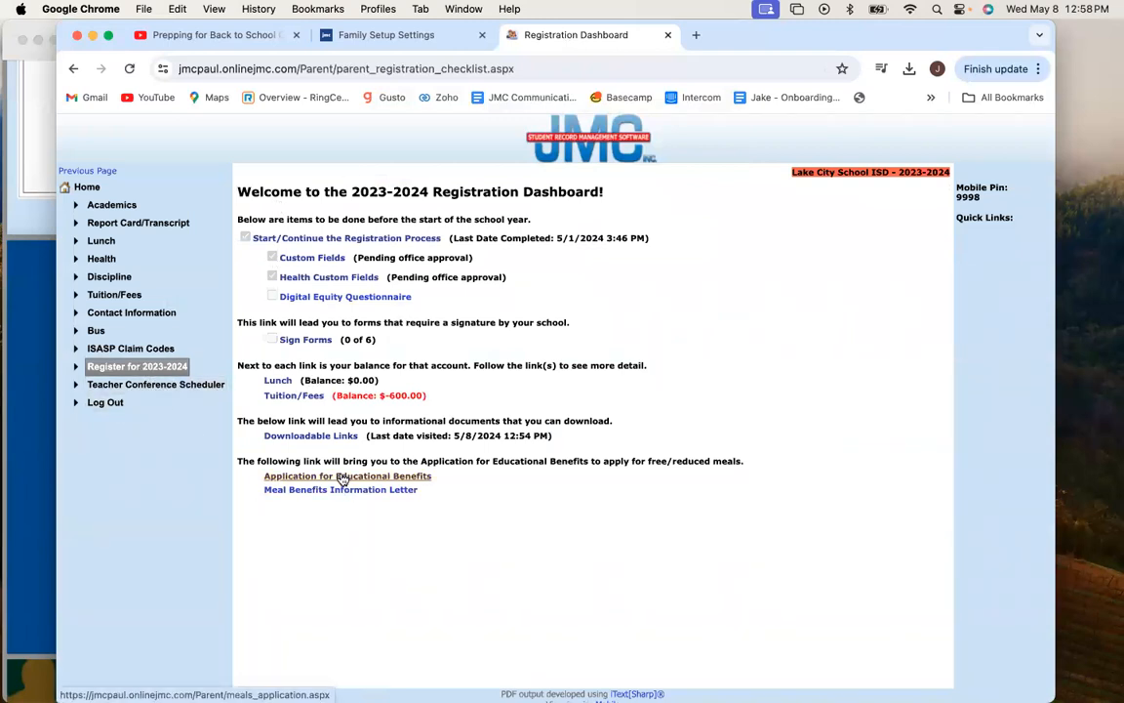
{"action": "left_click", "coordinate": [306, 477]}
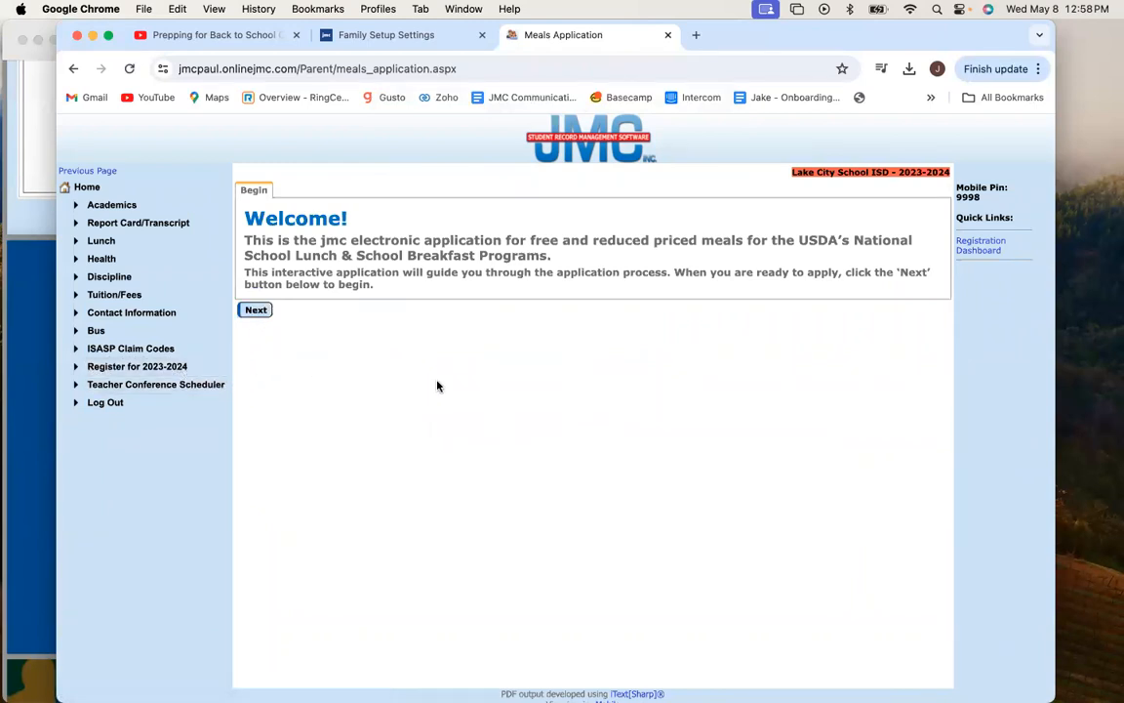
{"action": "scroll", "coordinate": [256, 309], "scroll_direction": "down", "scroll_amount": 1}
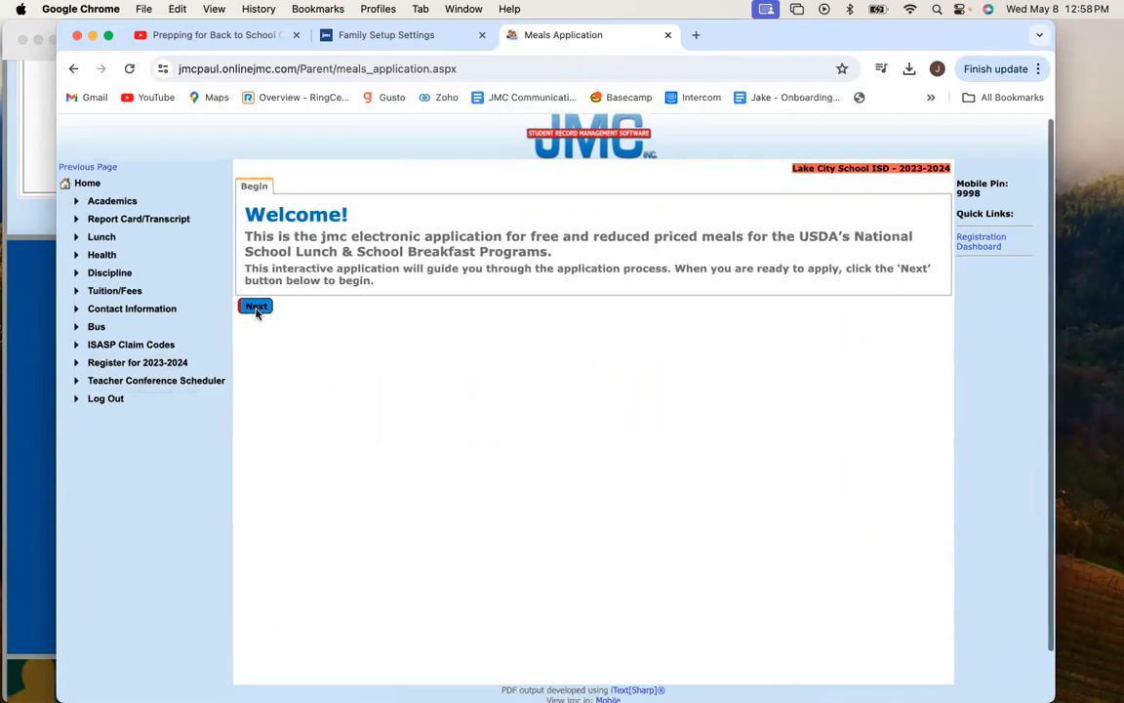
{"action": "left_click", "coordinate": [259, 311]}
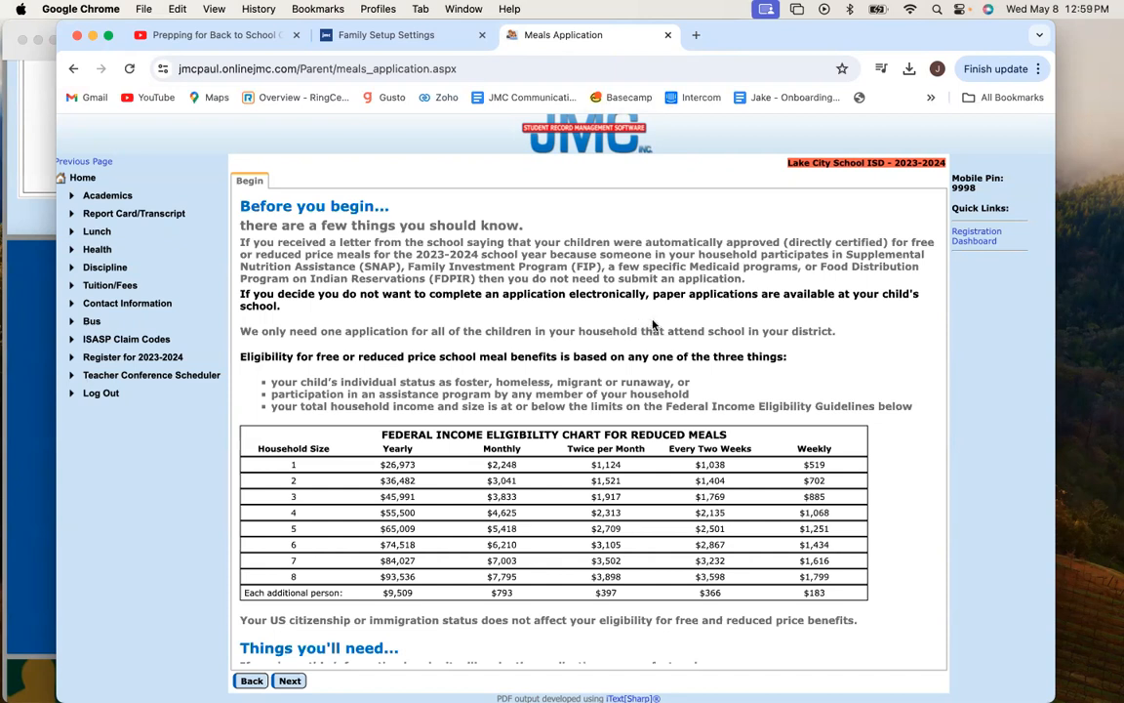
Review the income eligibility chart, required information and household resources, and continue to the certification page.
{"action": "scroll", "coordinate": [654, 325], "scroll_direction": "up", "scroll_amount": 1}
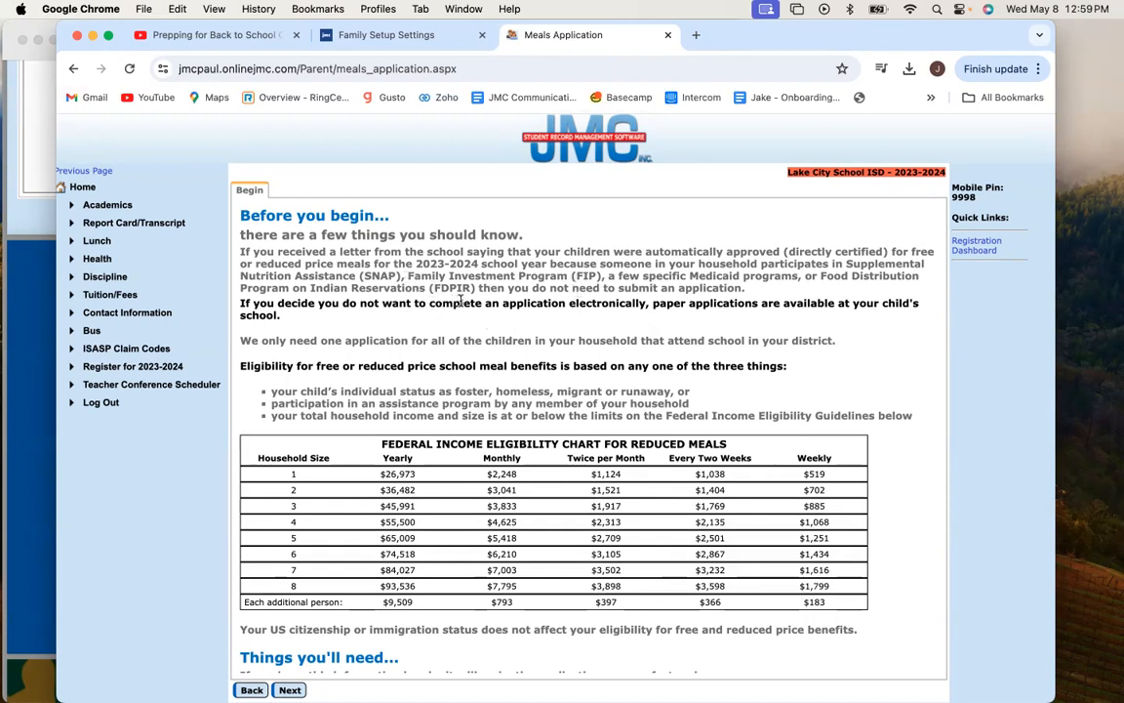
{"action": "scroll", "coordinate": [657, 305], "scroll_direction": "down", "scroll_amount": 5}
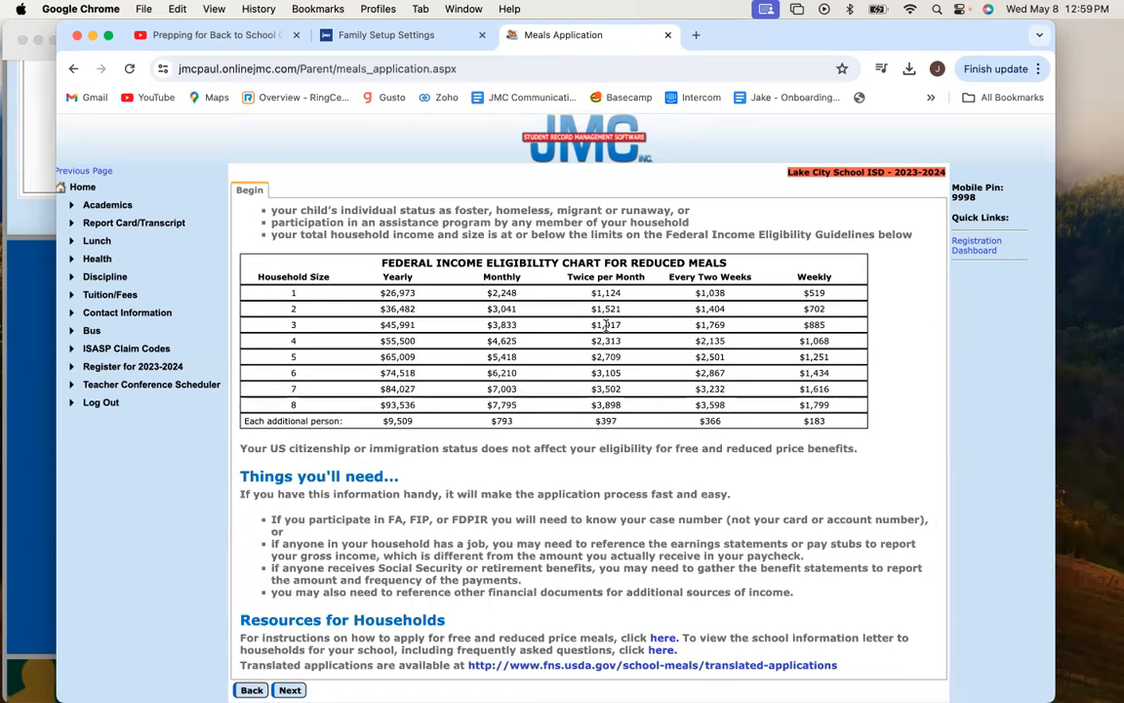
{"action": "scroll", "coordinate": [618, 324], "scroll_direction": "down", "scroll_amount": 1}
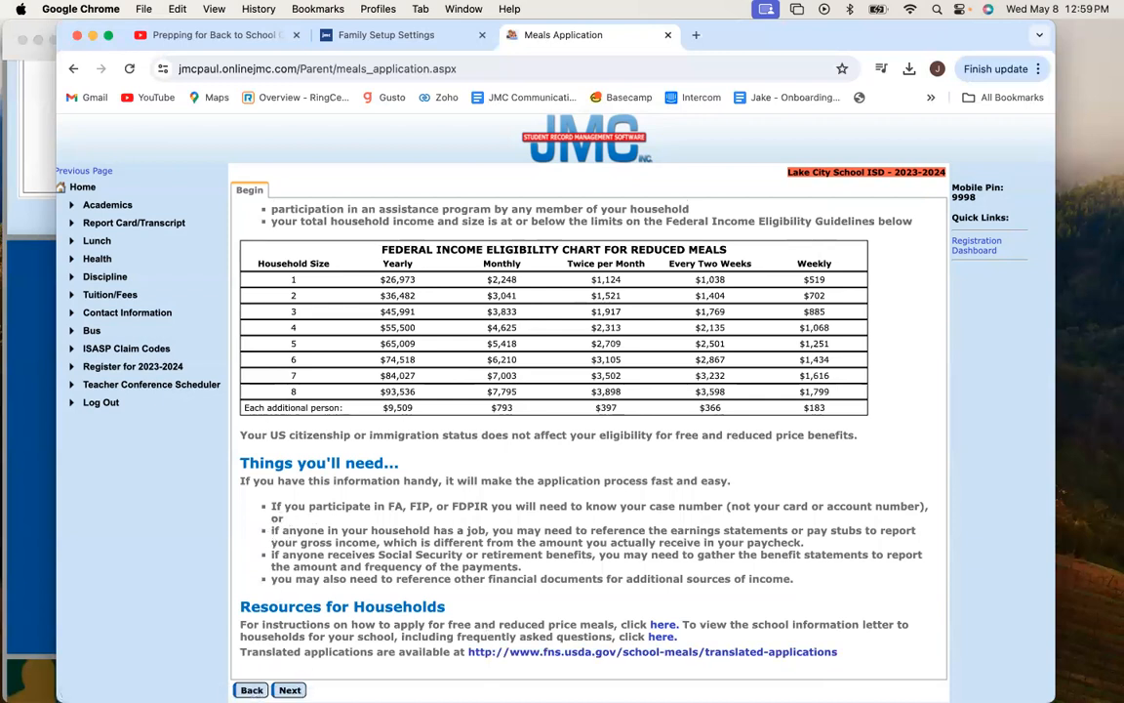
{"action": "left_click", "coordinate": [290, 690]}
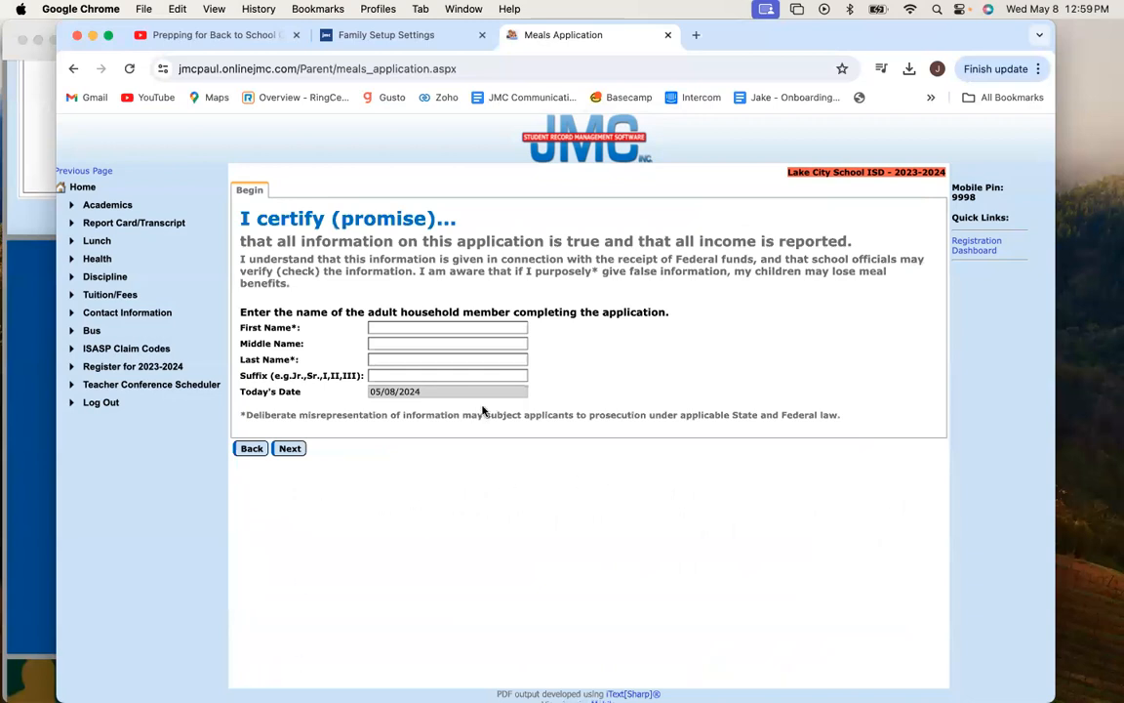
Enter the first and last name of the adult completing the application and continue to the student list.
{"action": "left_click", "coordinate": [402, 328]}
{"action": "type", "text": "Ja"}
{"action": "type", "text": "Van Parent"}
{"action": "left_click", "coordinate": [288, 449]}
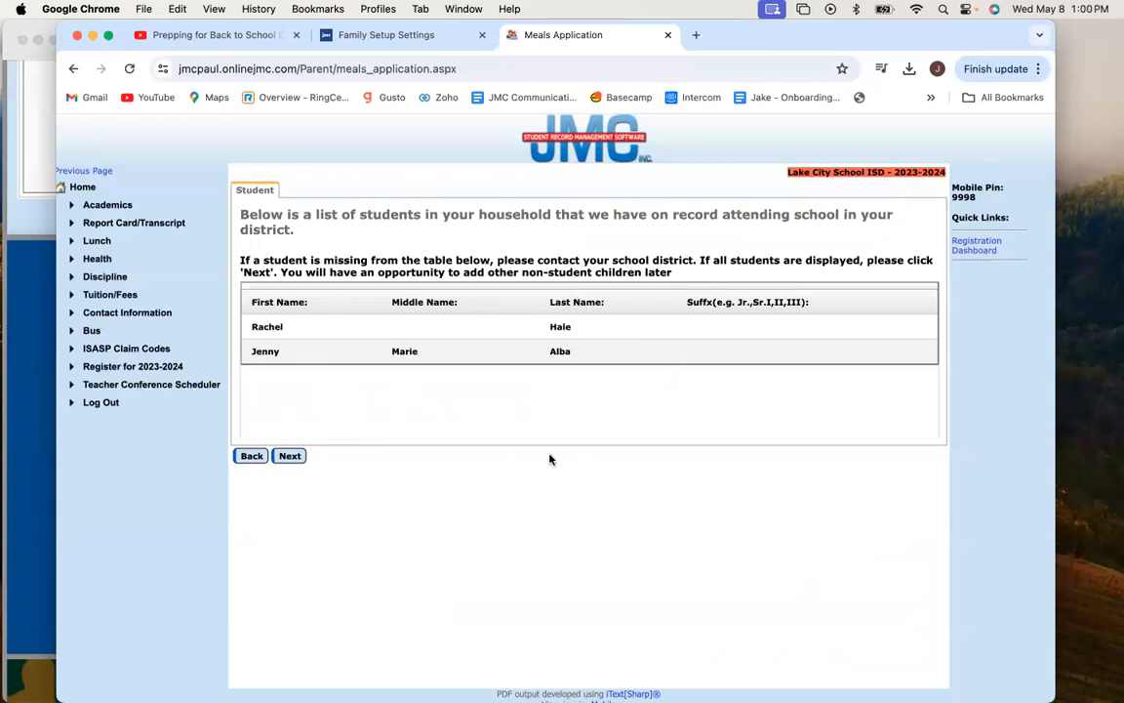
Continue past the student list, preview the case number fields for SNAP and FIP, and proceed with no assistance program selected.
{"action": "left_click", "coordinate": [291, 458]}
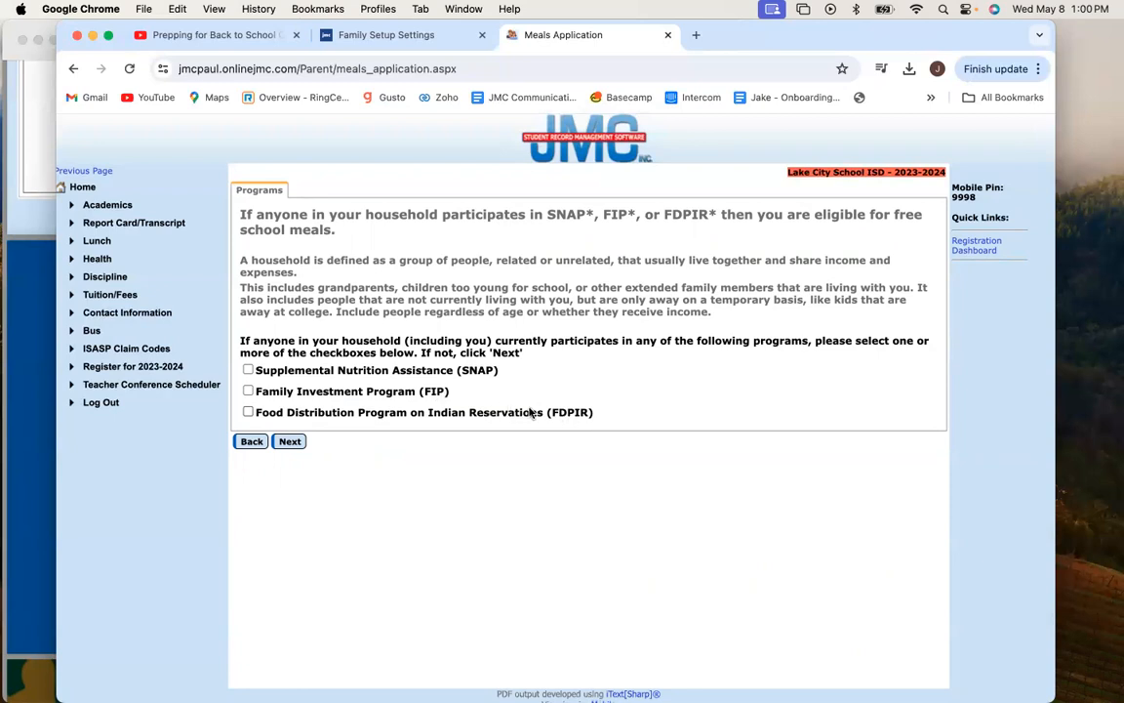
{"action": "left_click_drag", "start_coordinate": [602, 414], "coordinate": [244, 371]}
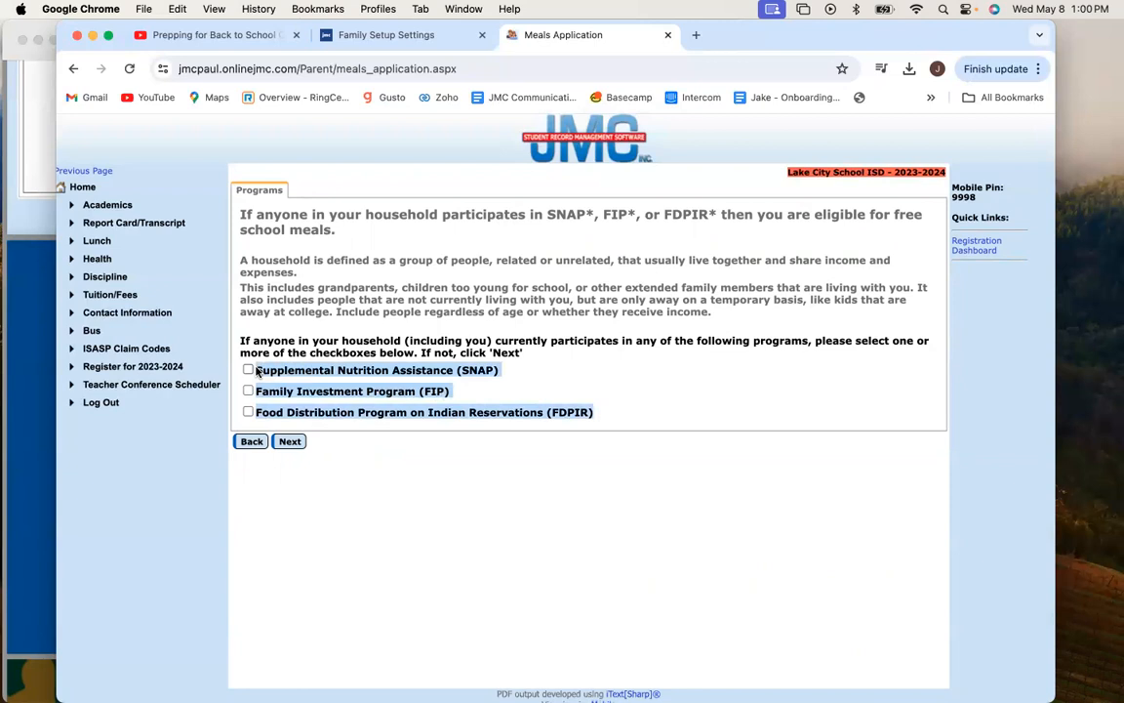
{"action": "left_click", "coordinate": [248, 370]}
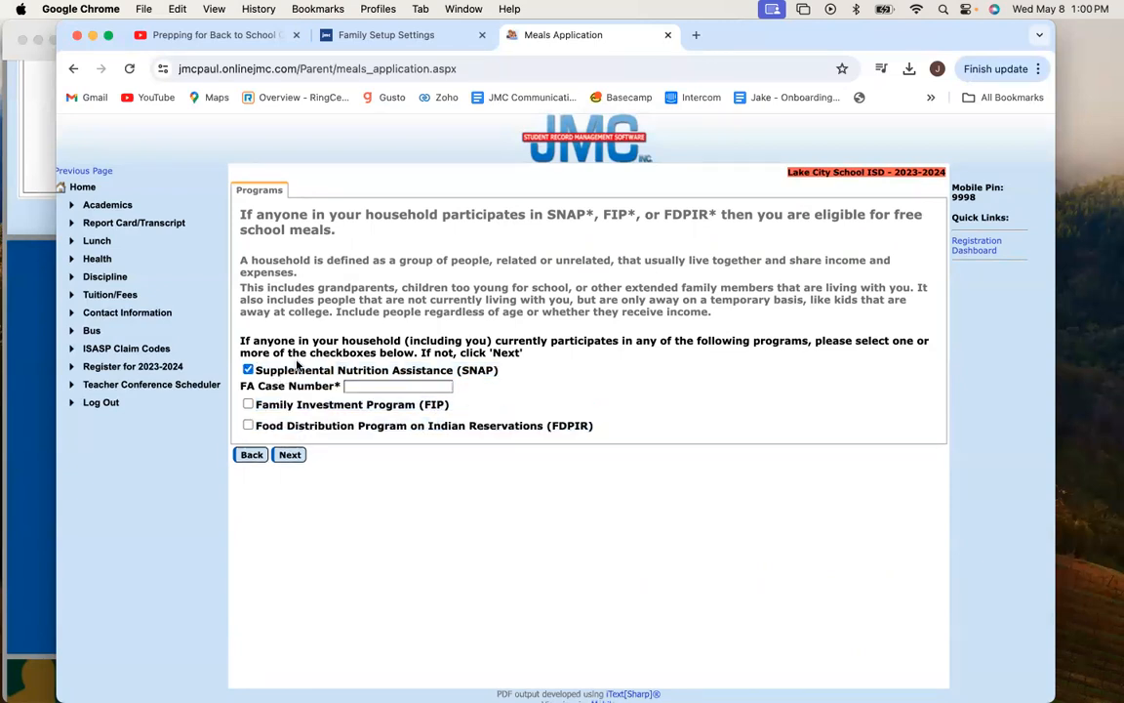
{"action": "left_click", "coordinate": [248, 370]}
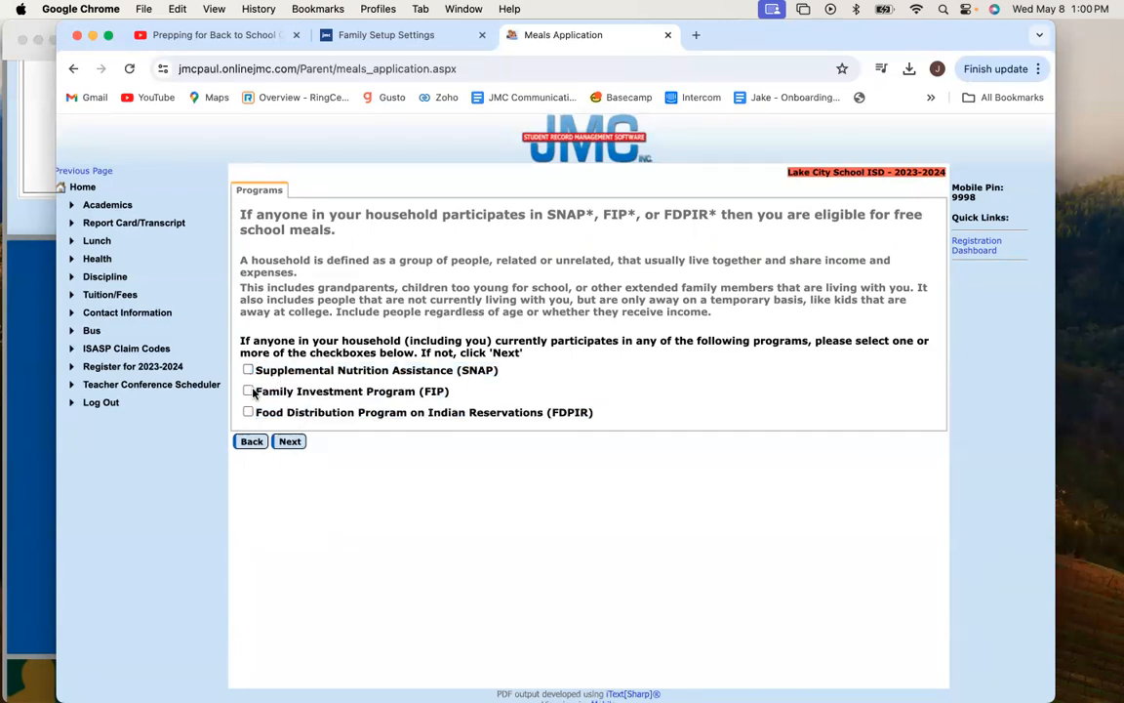
{"action": "left_click", "coordinate": [248, 390]}
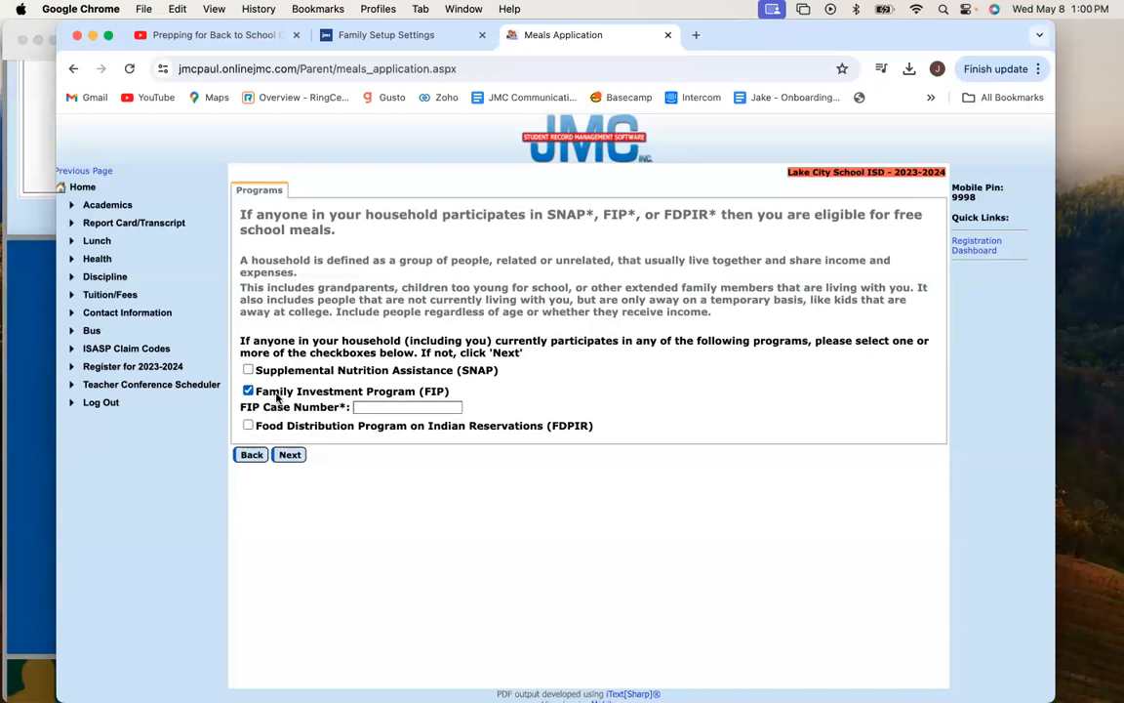
{"action": "left_click", "coordinate": [248, 389]}
{"action": "left_click", "coordinate": [291, 442]}
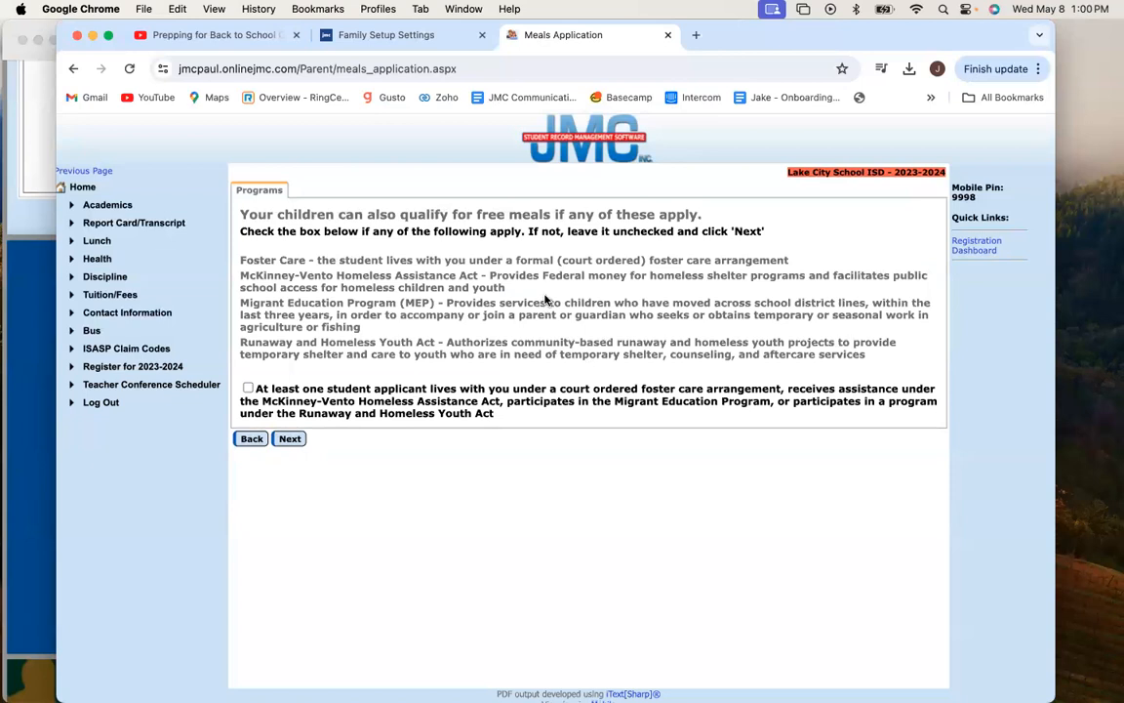
Continue through the special programs, other children, child income and household adults pages without selecting or adding anything.
{"action": "scroll", "coordinate": [523, 328], "scroll_direction": "down", "scroll_amount": 1}
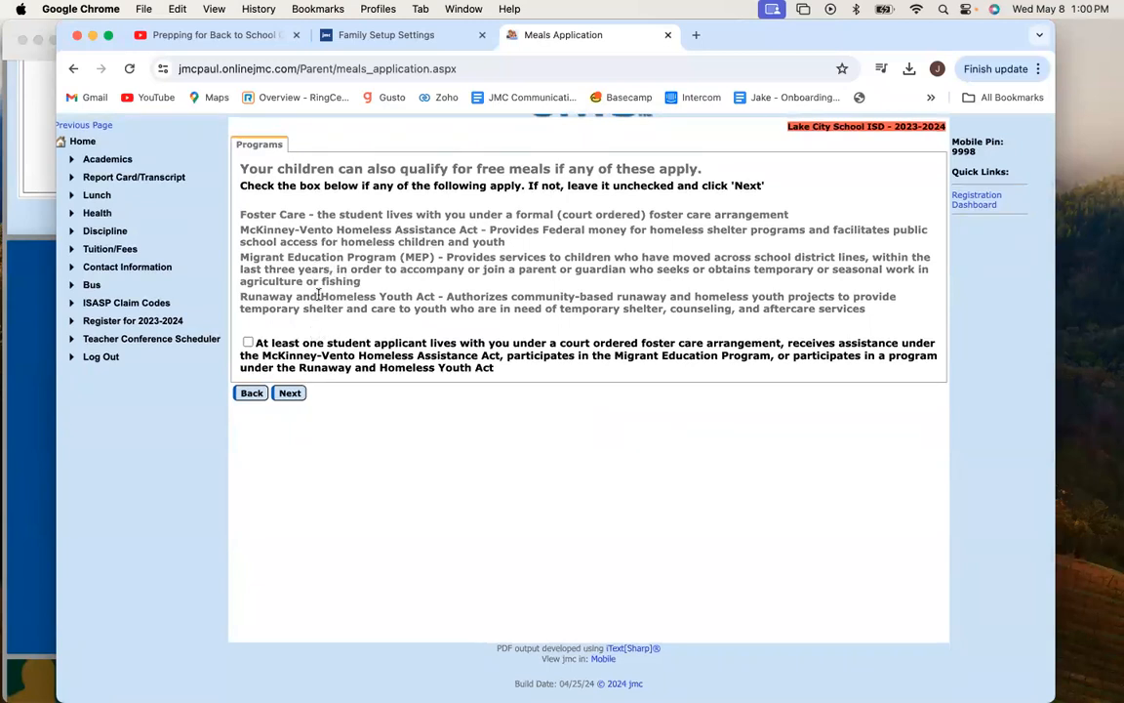
{"action": "left_click", "coordinate": [291, 393]}
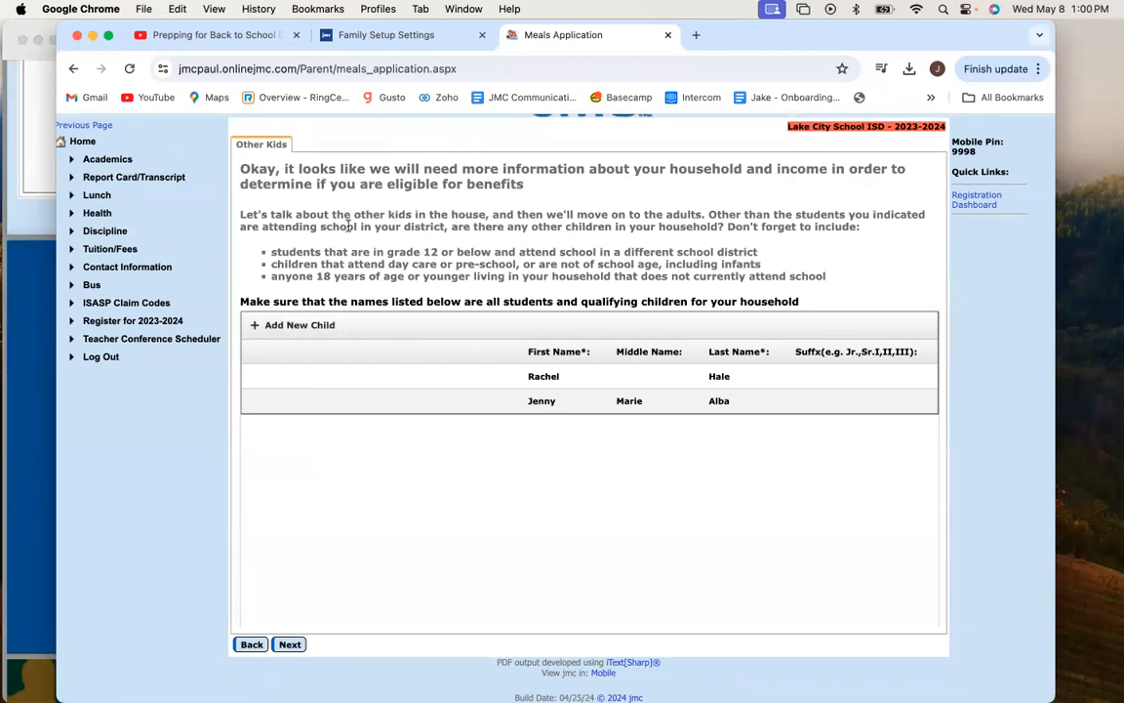
{"action": "left_click", "coordinate": [289, 644]}
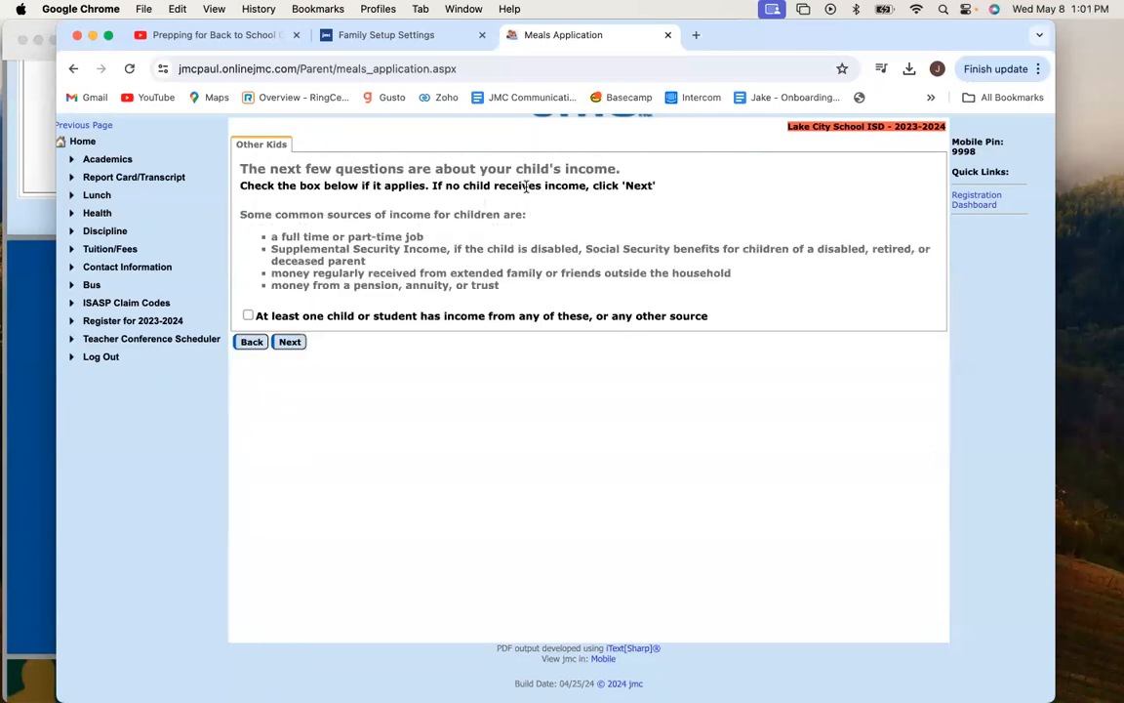
{"action": "left_click", "coordinate": [289, 343]}
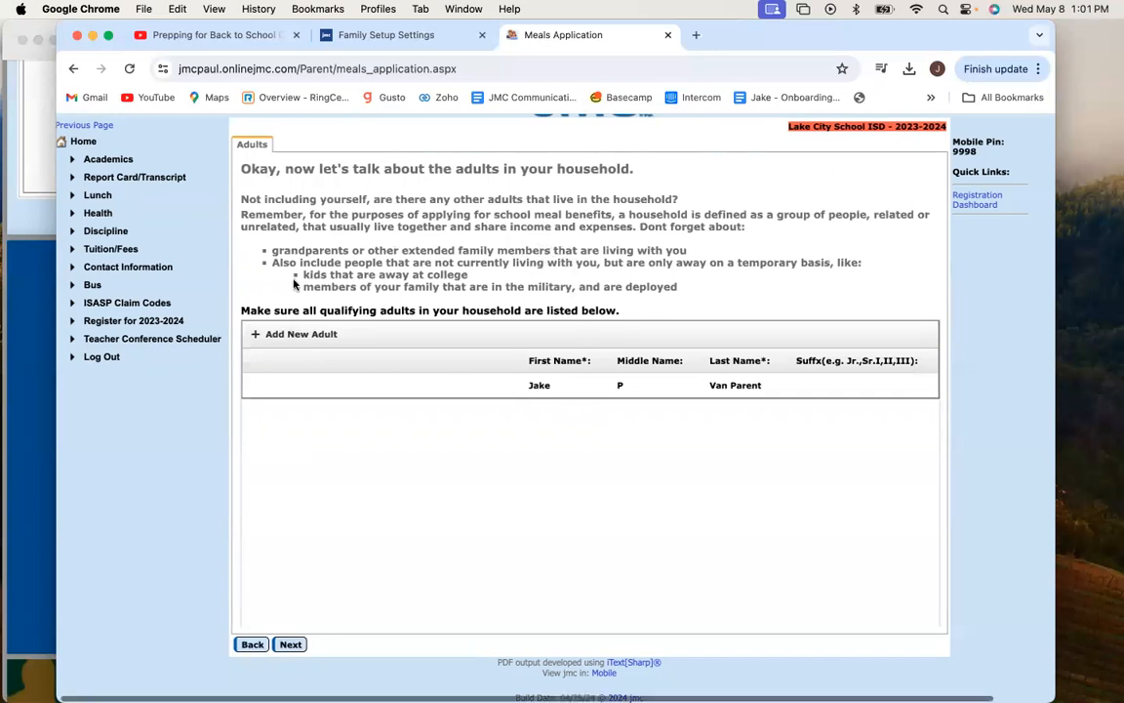
{"action": "left_click", "coordinate": [289, 644]}
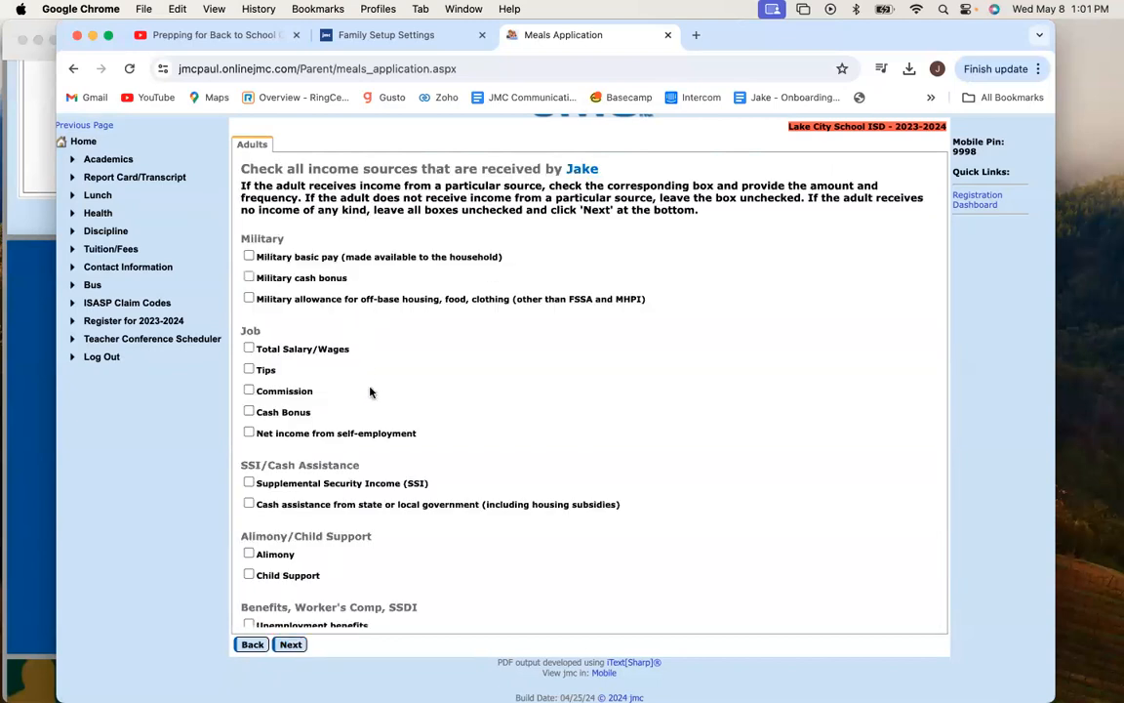
Review all of the adult's possible income sources and continue with every source left unchecked.
{"action": "scroll", "coordinate": [377, 409], "scroll_direction": "down", "scroll_amount": 1}
{"action": "scroll", "coordinate": [361, 357], "scroll_direction": "down", "scroll_amount": 2}
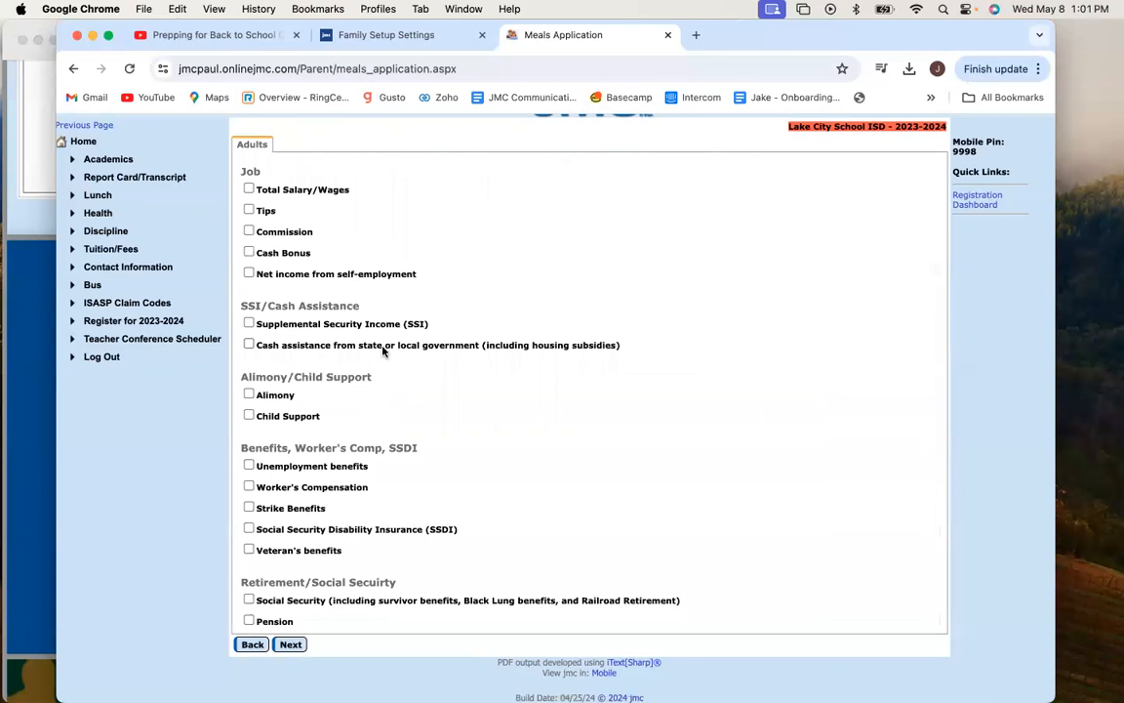
{"action": "scroll", "coordinate": [366, 351], "scroll_direction": "down", "scroll_amount": 1}
{"action": "scroll", "coordinate": [342, 475], "scroll_direction": "down", "scroll_amount": 3}
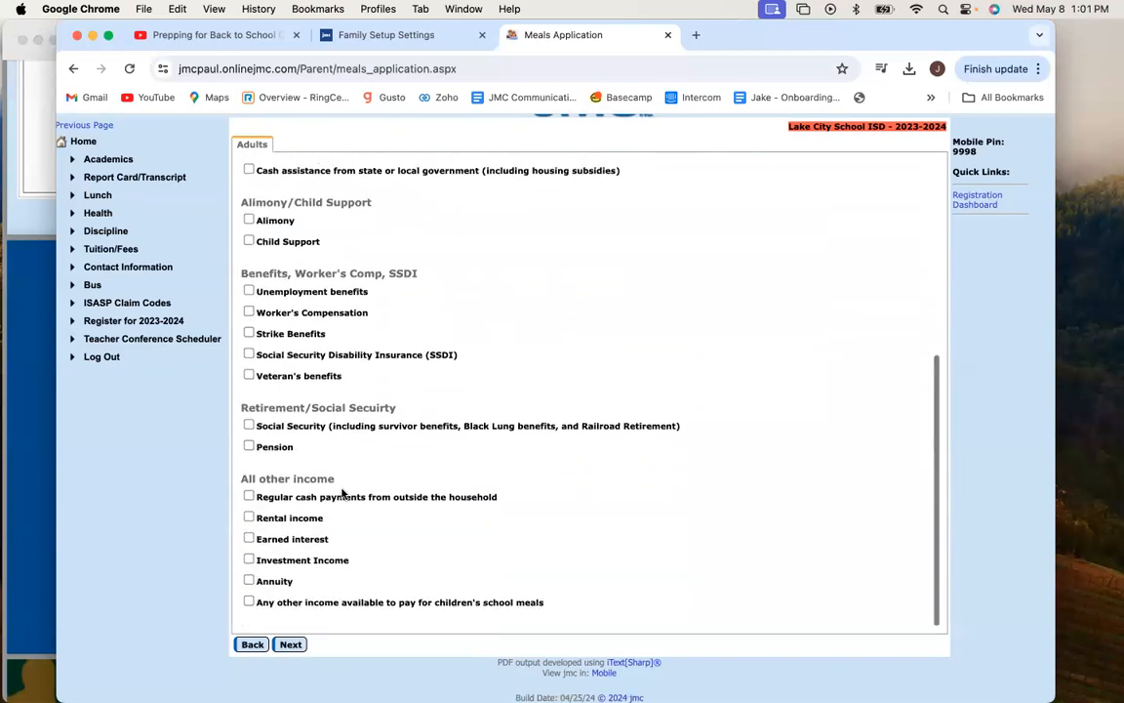
{"action": "scroll", "coordinate": [313, 444], "scroll_direction": "up", "scroll_amount": 6}
{"action": "left_click", "coordinate": [301, 644]}
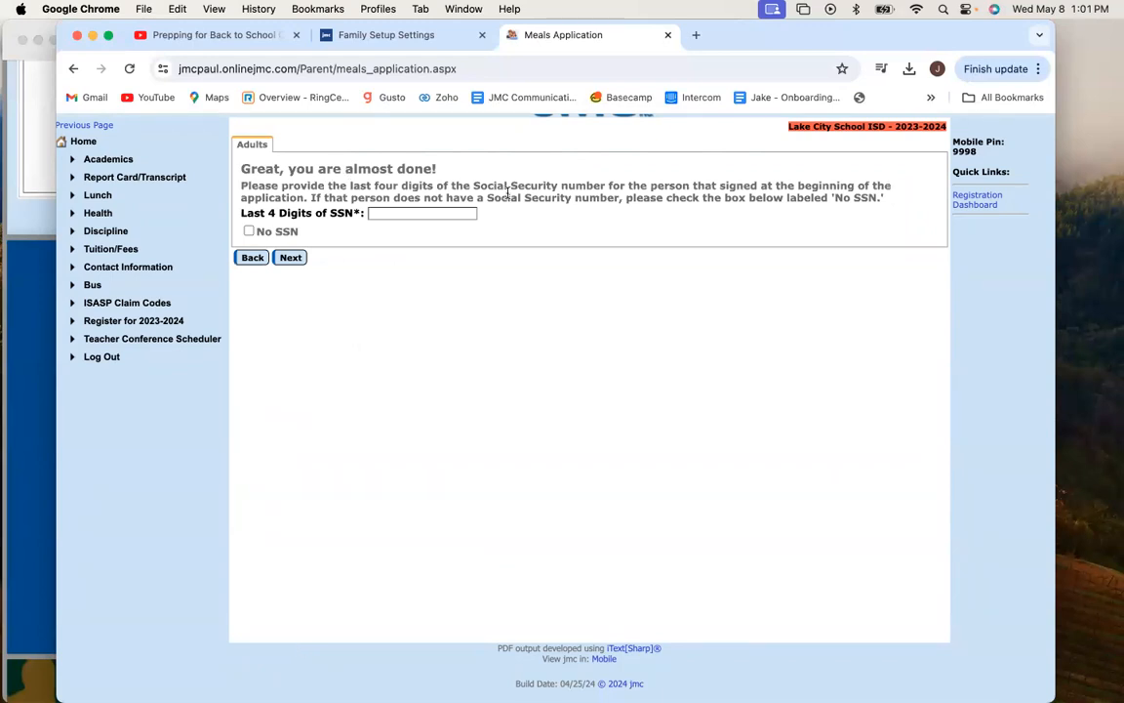
Enter the last four digits of the signer's Social Security number and skip the optional contact information.
{"action": "left_click", "coordinate": [396, 213]}
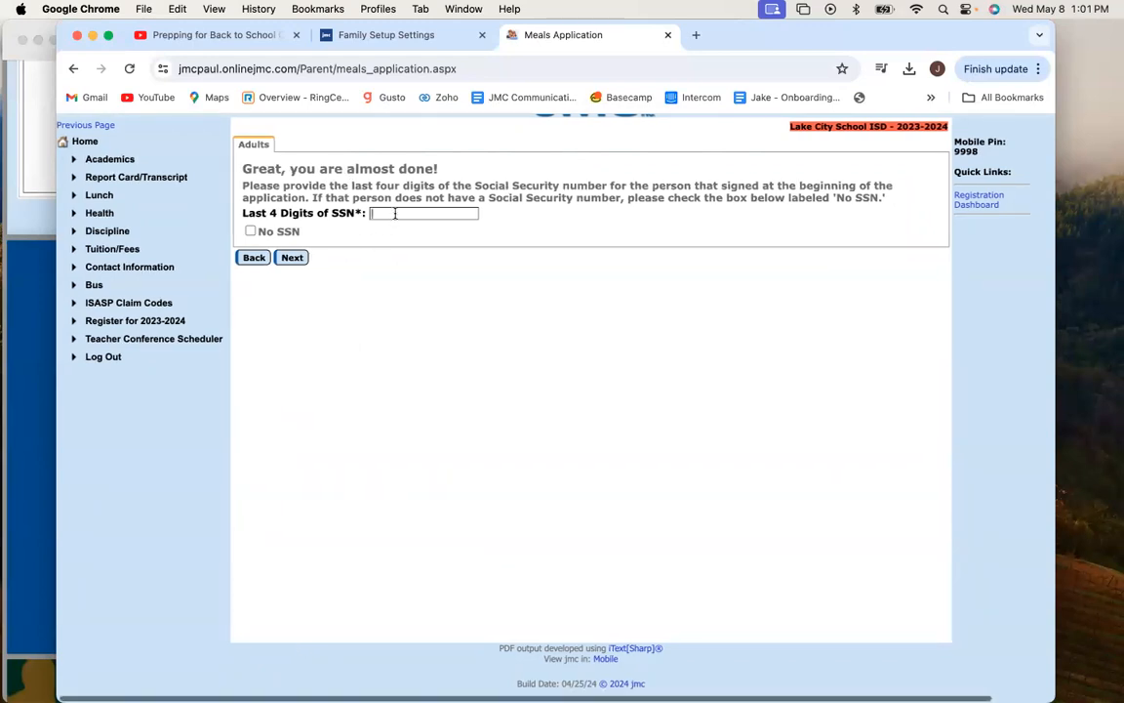
{"action": "type", "text": "0000"}
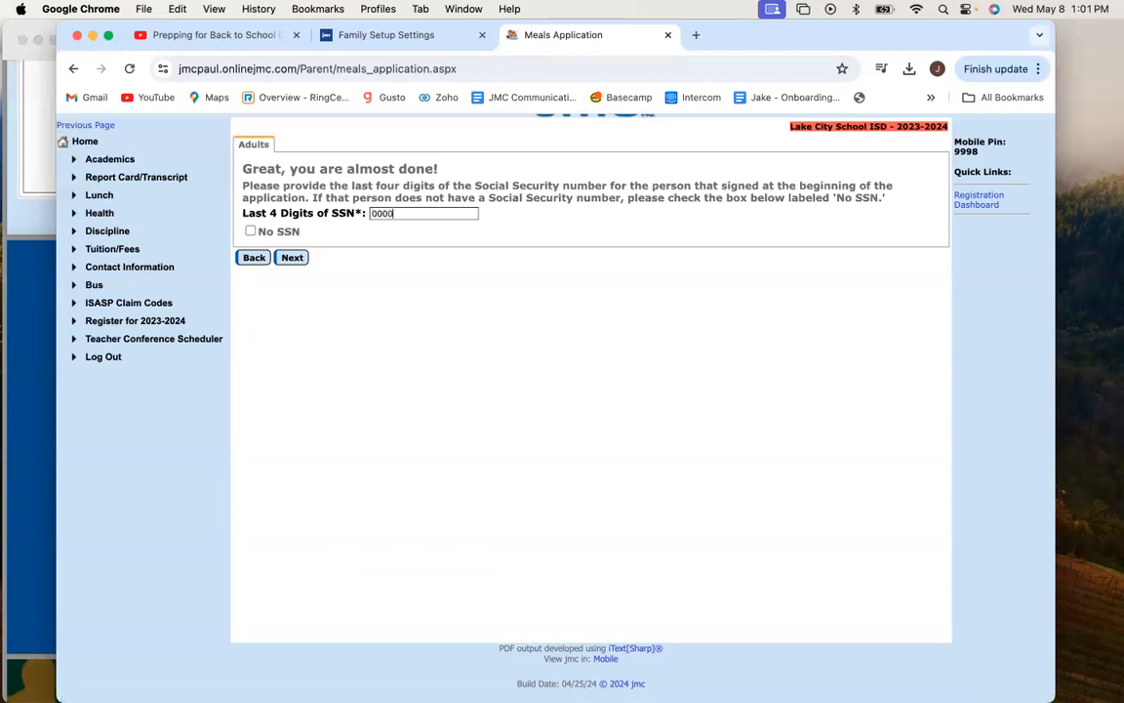
{"action": "left_click", "coordinate": [293, 259]}
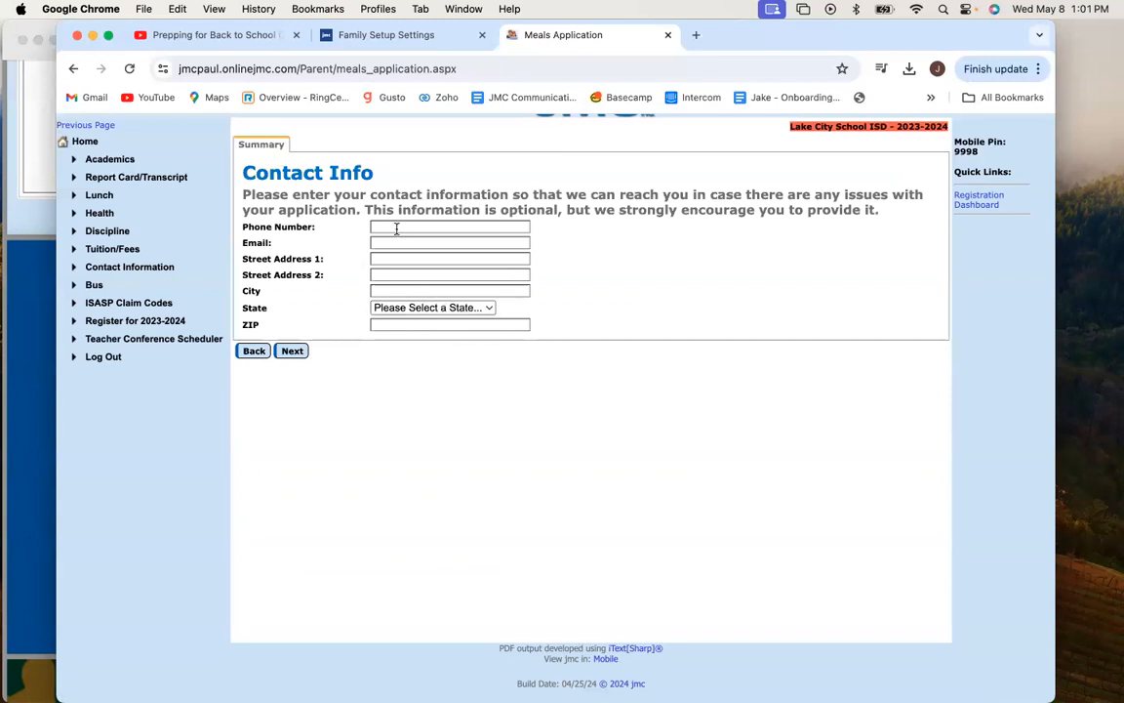
{"action": "left_click", "coordinate": [292, 352]}
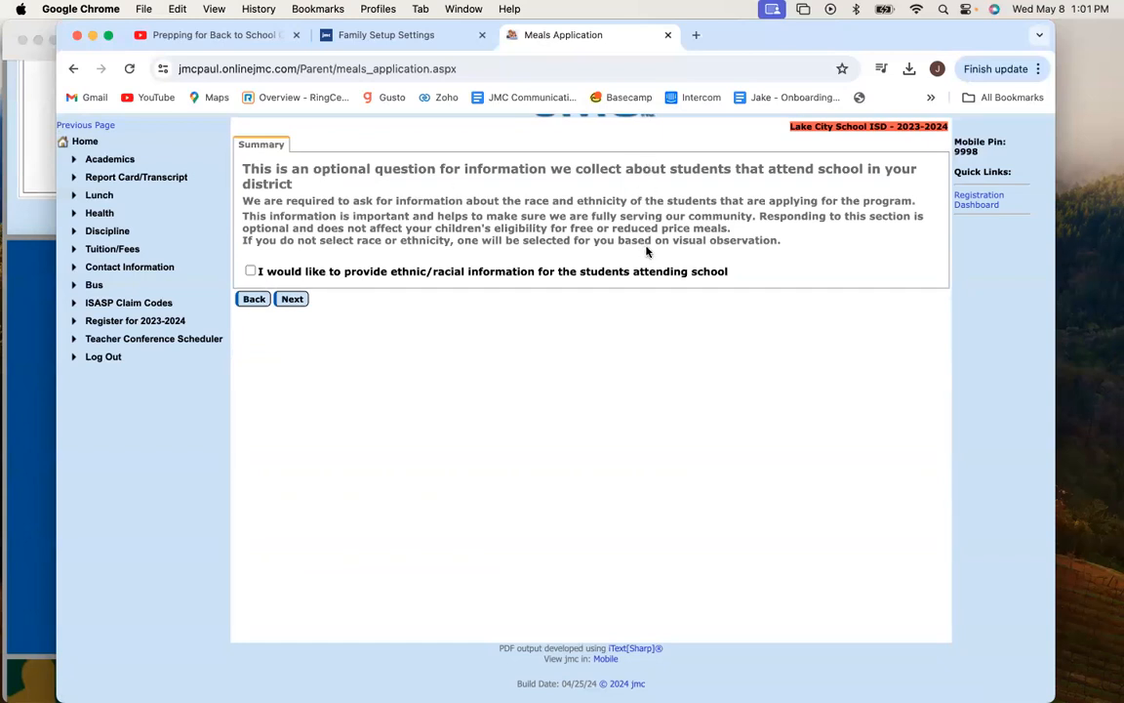
Opt to provide ethnic/racial information, add Asian to the first student's race, and accept the second student's selections as they are.
{"action": "left_click", "coordinate": [251, 271]}
{"action": "left_click", "coordinate": [292, 299]}
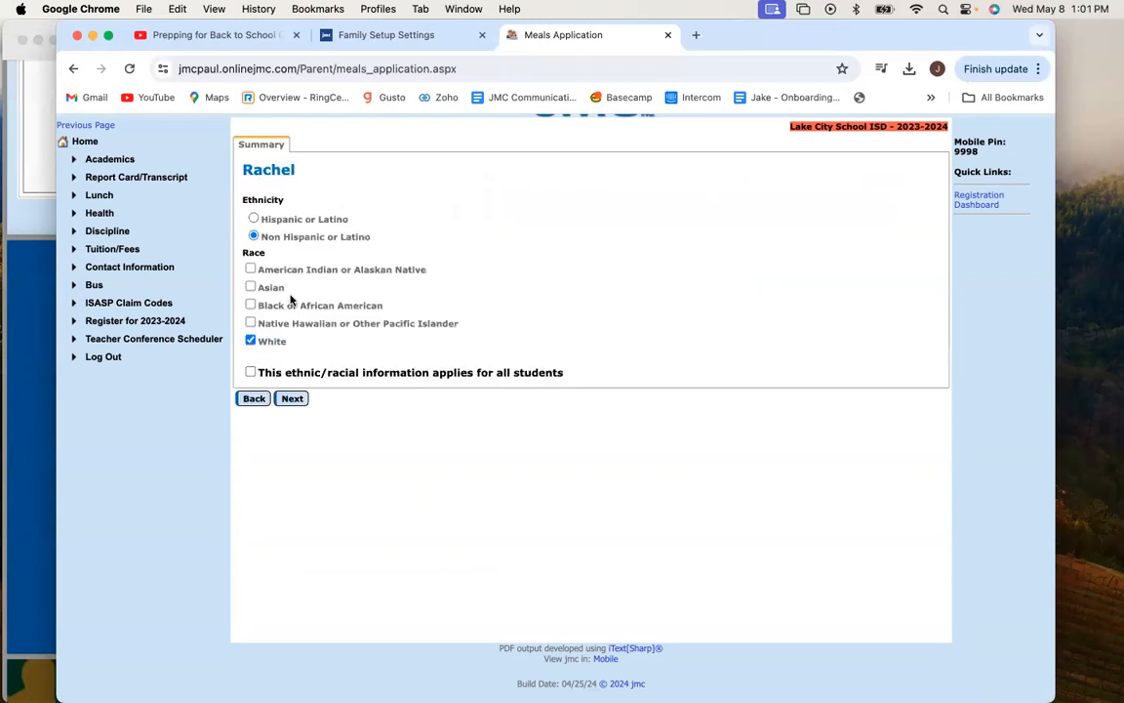
{"action": "left_click", "coordinate": [251, 286]}
{"action": "left_click", "coordinate": [291, 398]}
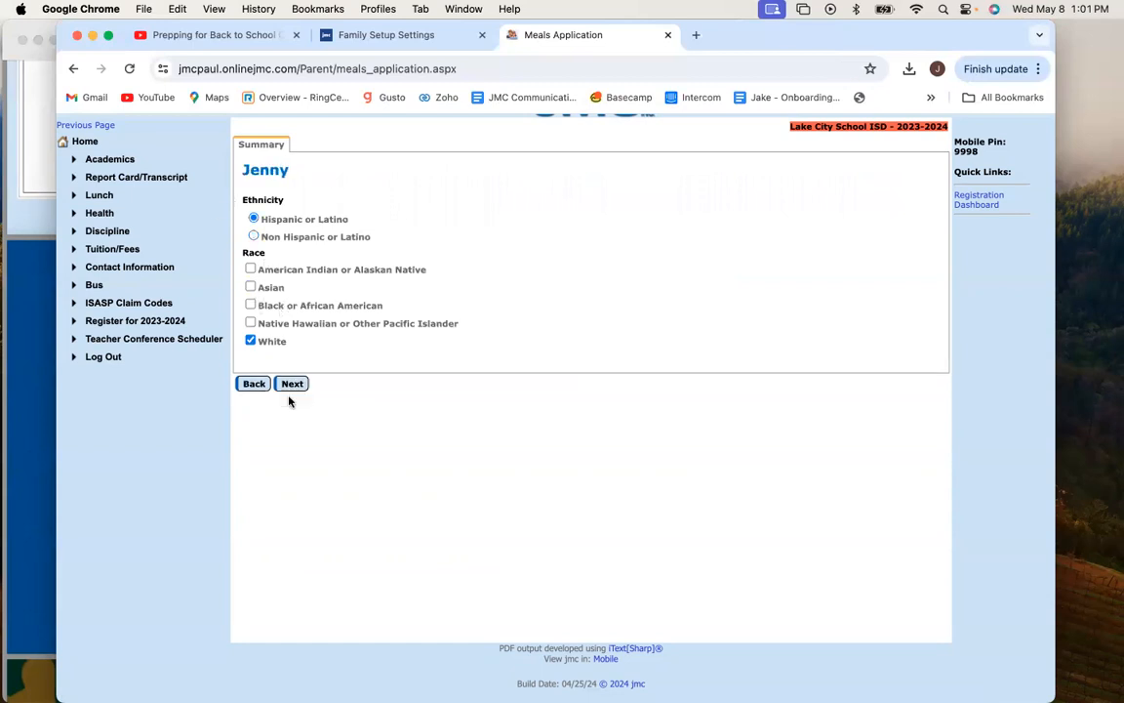
{"action": "left_click", "coordinate": [292, 384]}
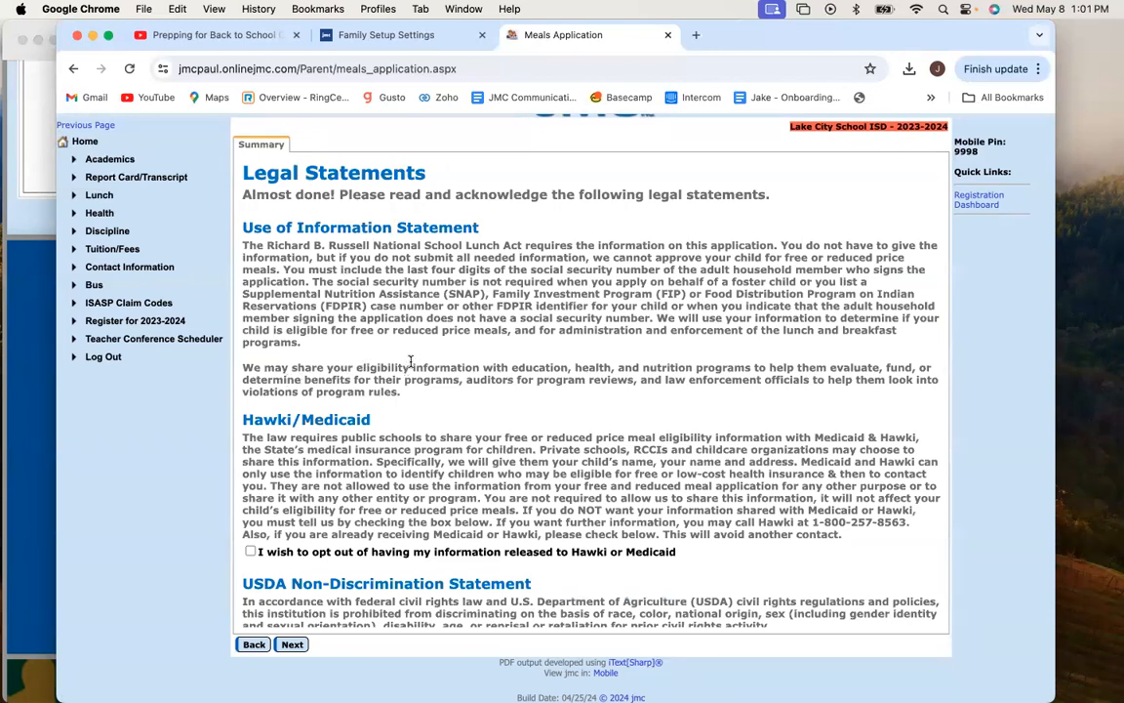
Read through the legal statements and continue without opting out of sharing information with Hawki or Medicaid.
{"action": "scroll", "coordinate": [411, 362], "scroll_direction": "down", "scroll_amount": 2}
{"action": "scroll", "coordinate": [411, 362], "scroll_direction": "up", "scroll_amount": 2}
{"action": "scroll", "coordinate": [484, 527], "scroll_direction": "down", "scroll_amount": 8}
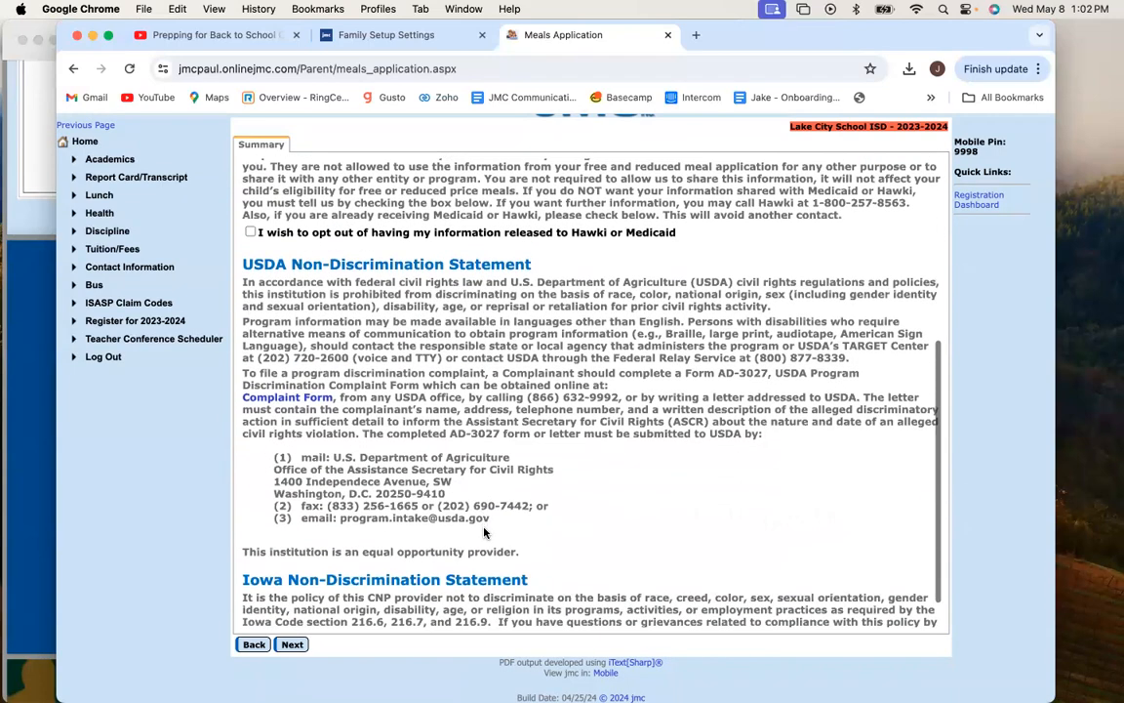
{"action": "left_click", "coordinate": [292, 644]}
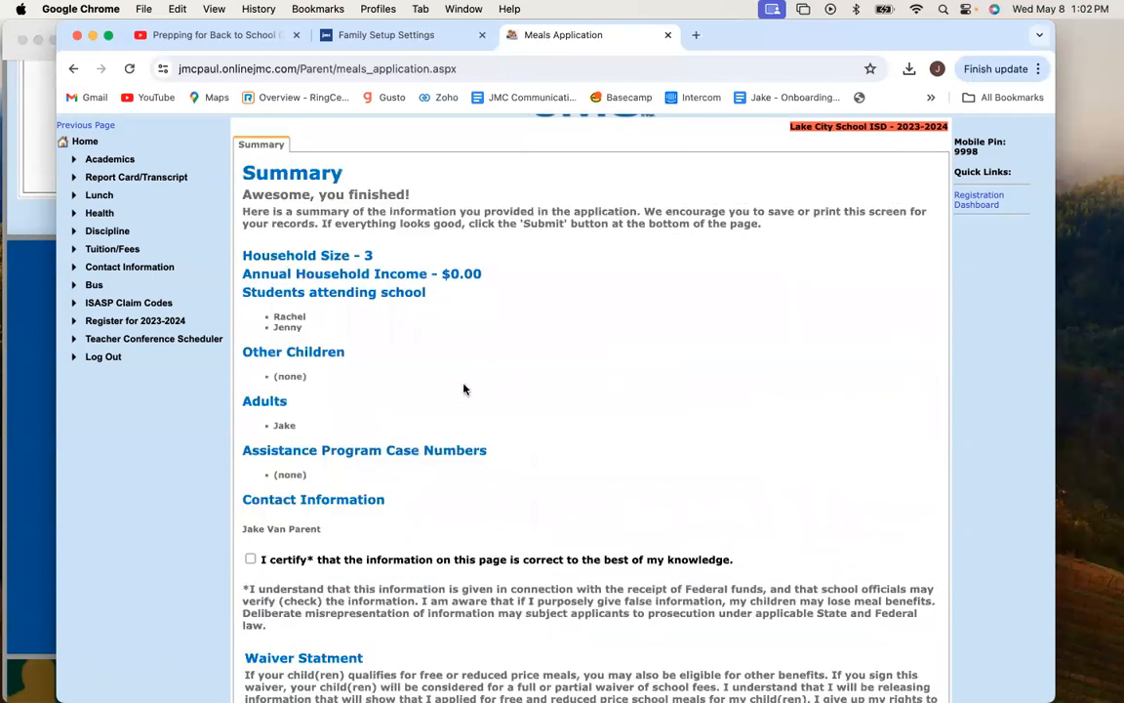
Certify the application summary as correct, sign the waiver statement with the parent's full name, and submit the application.
{"action": "scroll", "coordinate": [417, 396], "scroll_direction": "down", "scroll_amount": 3}
{"action": "scroll", "coordinate": [418, 394], "scroll_direction": "up", "scroll_amount": 5}
{"action": "scroll", "coordinate": [429, 405], "scroll_direction": "down", "scroll_amount": 4}
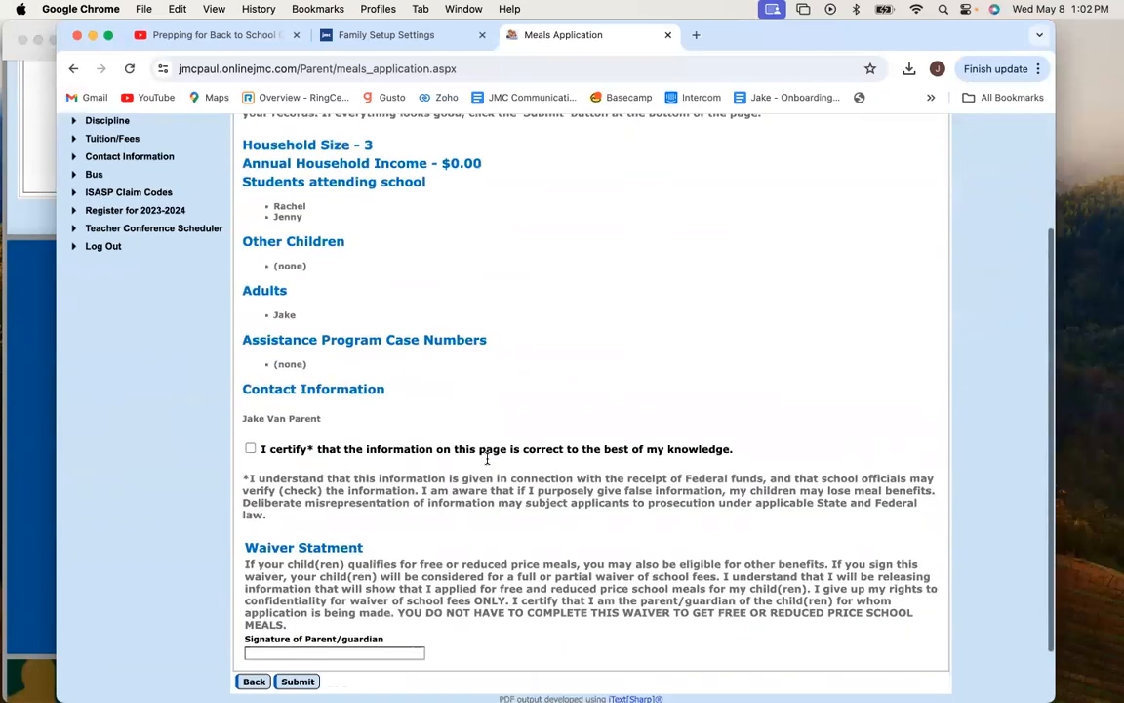
{"action": "left_click", "coordinate": [251, 427]}
{"action": "scroll", "coordinate": [439, 458], "scroll_direction": "down", "scroll_amount": 1}
{"action": "left_click", "coordinate": [338, 602]}
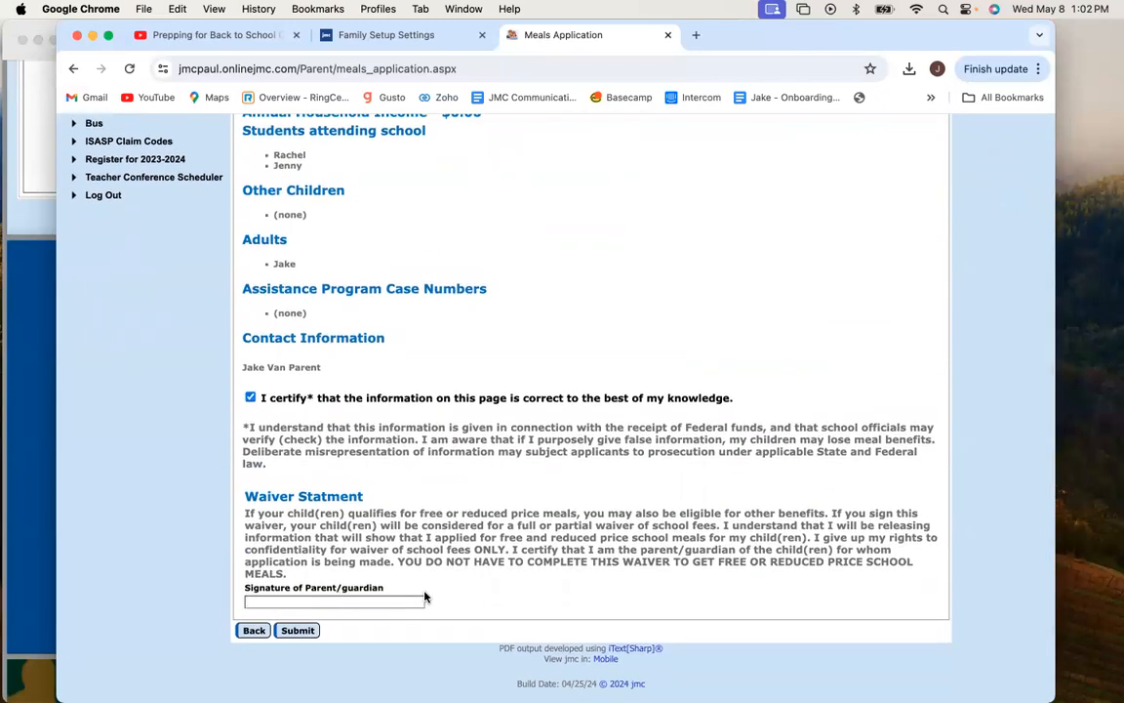
{"action": "type", "text": "Jake Van S"}
{"action": "key", "text": "BackSpace"}
{"action": "type", "text": "Parent"}
{"action": "left_click", "coordinate": [298, 631]}
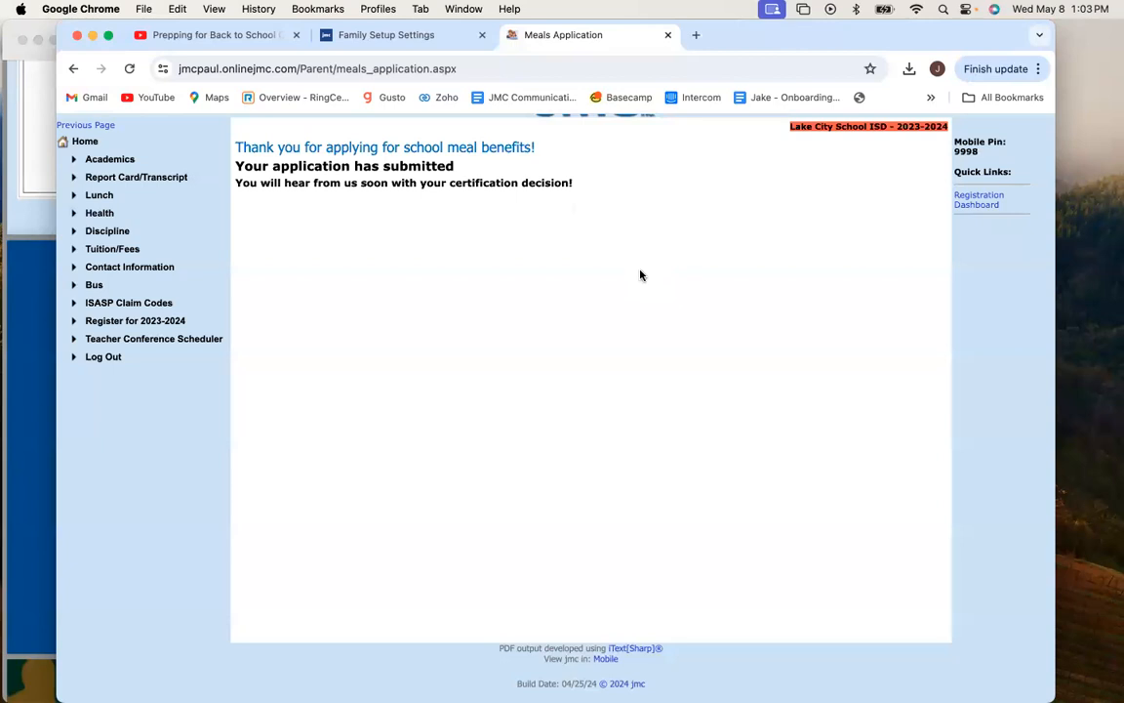
Return to the school's JMC office site and open Meals Application Status under the free/reduced lunch options.
{"action": "left_click", "coordinate": [367, 40]}
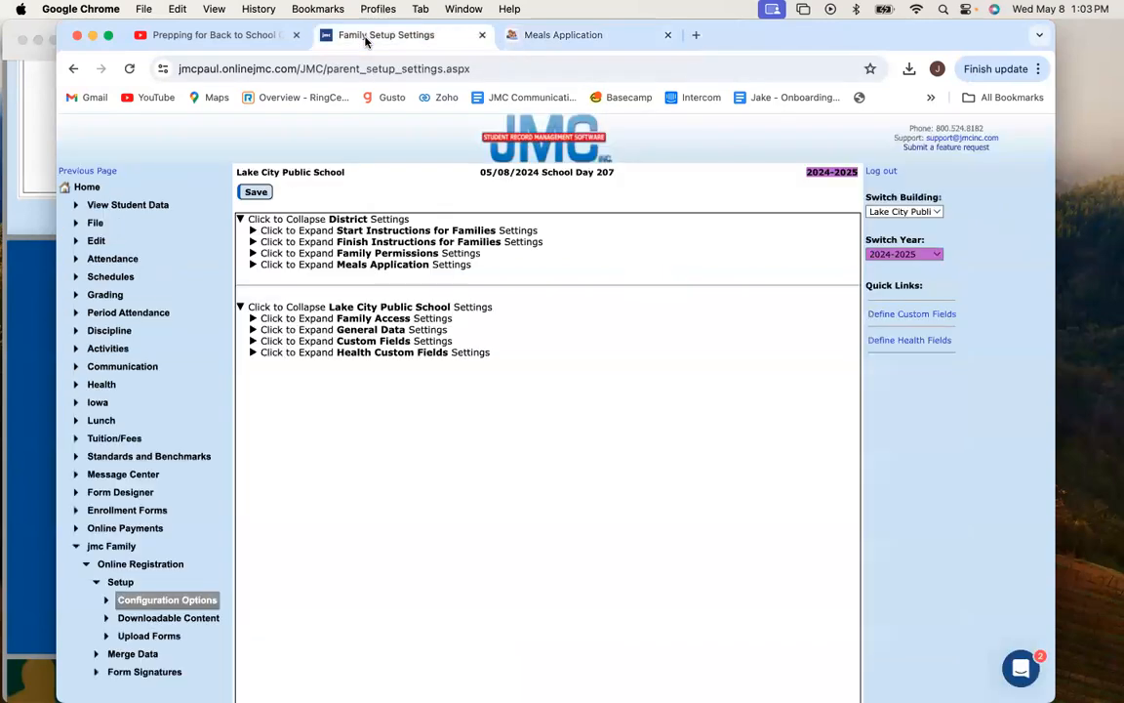
{"action": "left_click", "coordinate": [97, 420]}
{"action": "scroll", "coordinate": [113, 410], "scroll_direction": "down", "scroll_amount": 3}
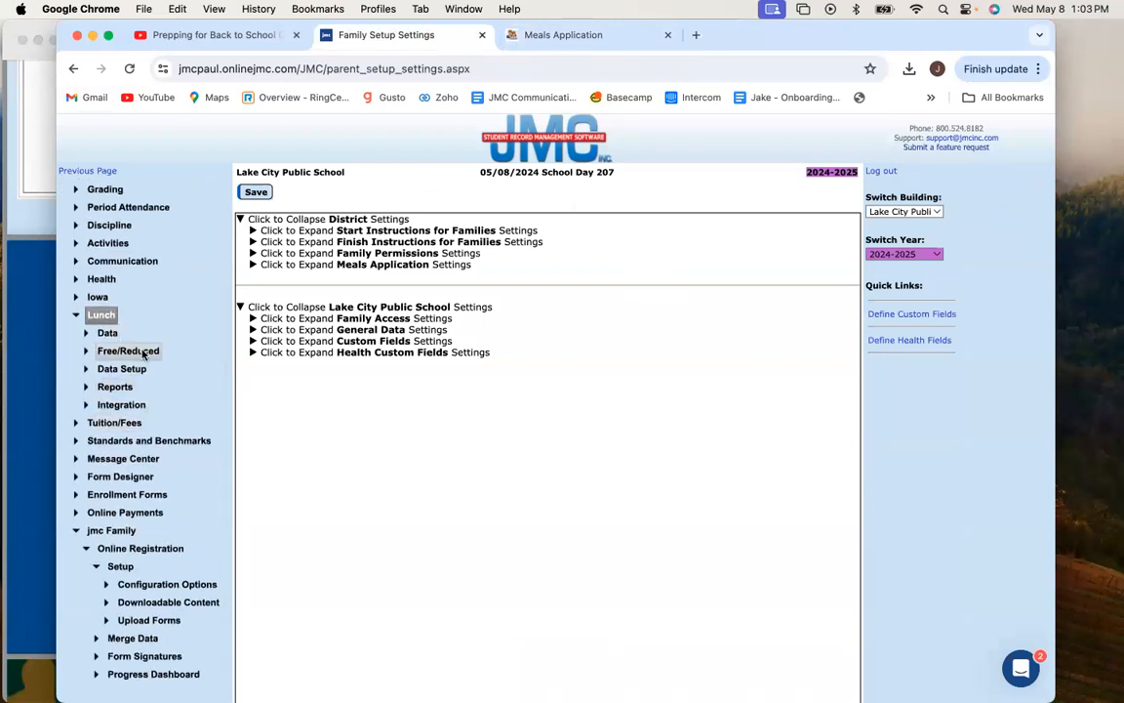
{"action": "left_click", "coordinate": [127, 352]}
{"action": "scroll", "coordinate": [163, 395], "scroll_direction": "down", "scroll_amount": 1}
{"action": "left_click", "coordinate": [176, 454]}
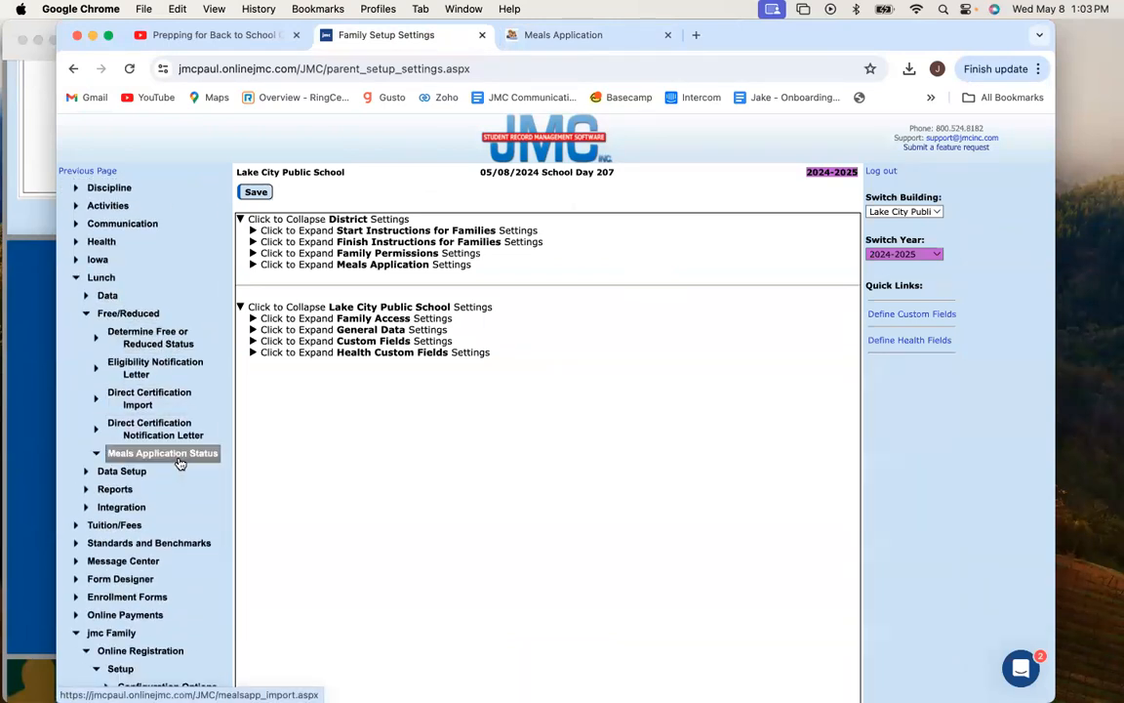
{"action": "scroll", "coordinate": [174, 475], "scroll_direction": "down", "scroll_amount": 2}
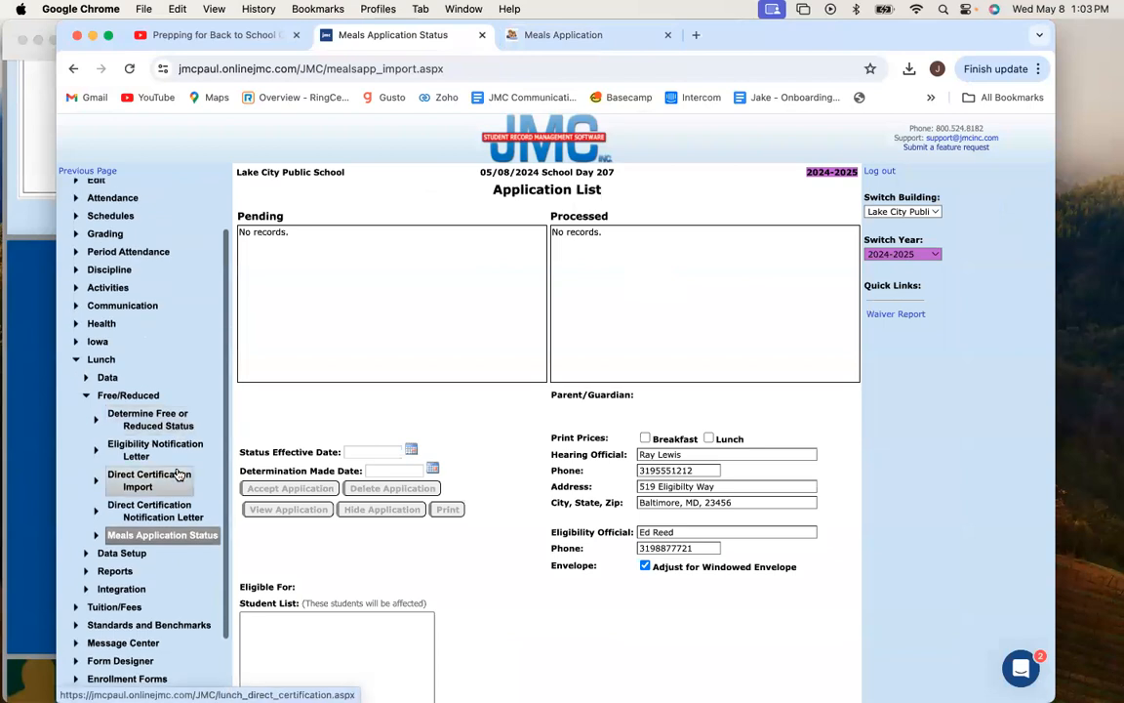
Switch the school year to 2023-2024 and select the pending meals application to show its eligibility details.
{"action": "scroll", "coordinate": [519, 401], "scroll_direction": "down", "scroll_amount": 2}
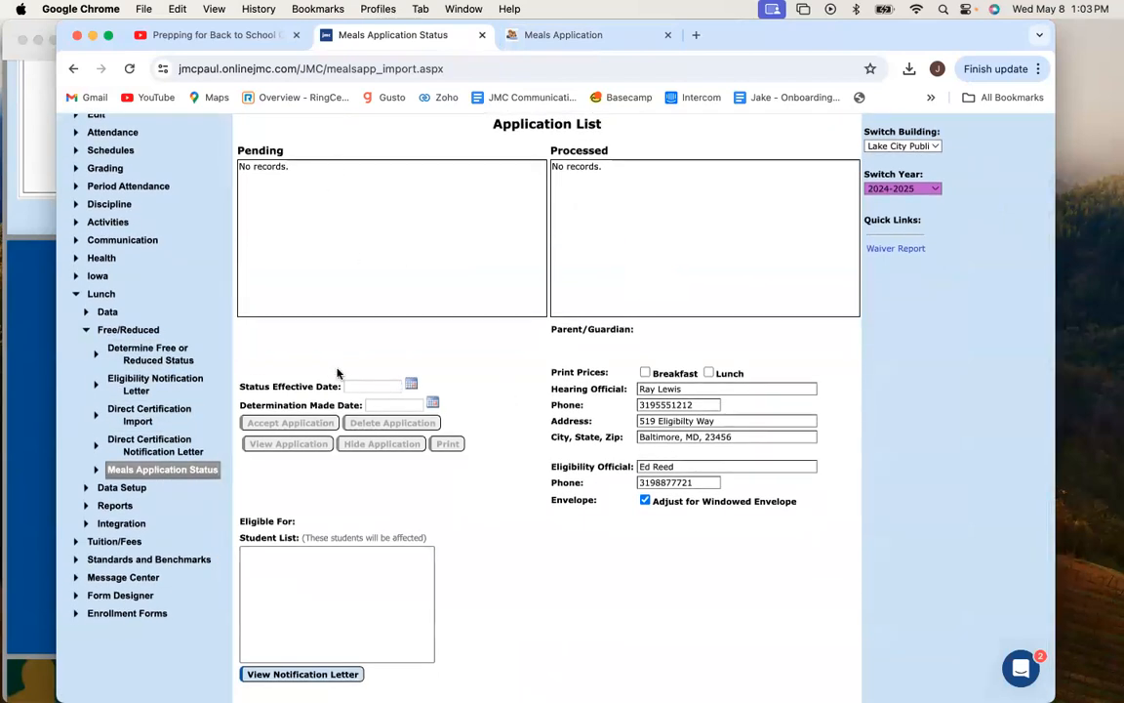
{"action": "left_click", "coordinate": [914, 189]}
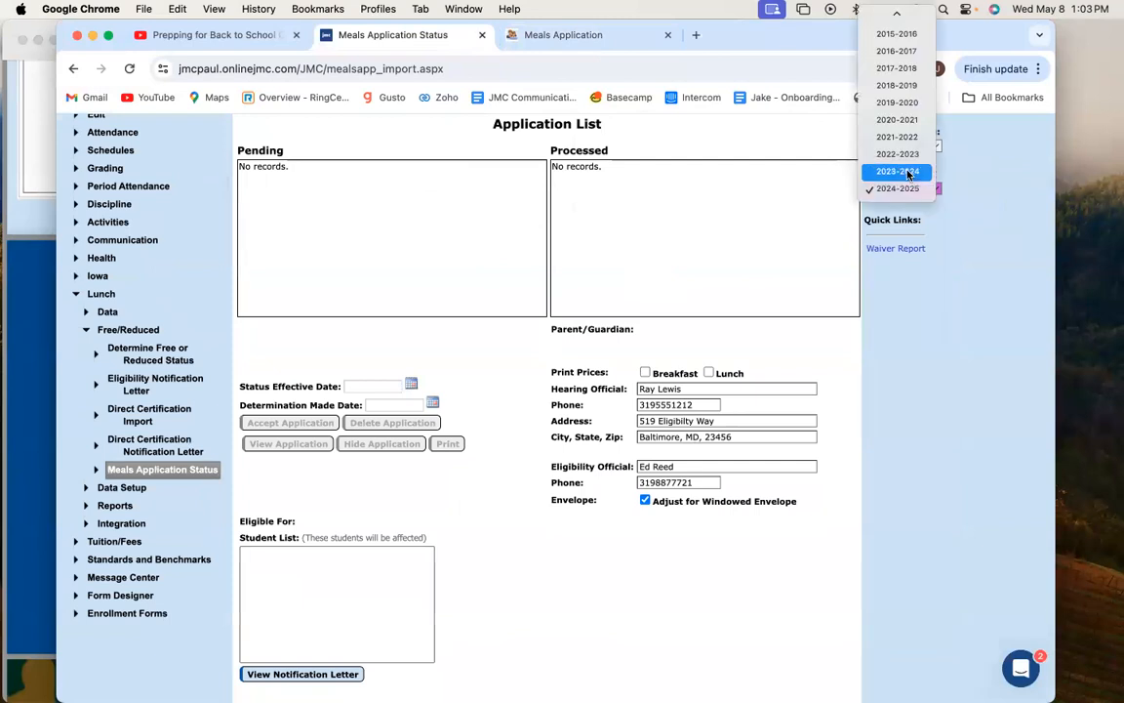
{"action": "left_click", "coordinate": [908, 172]}
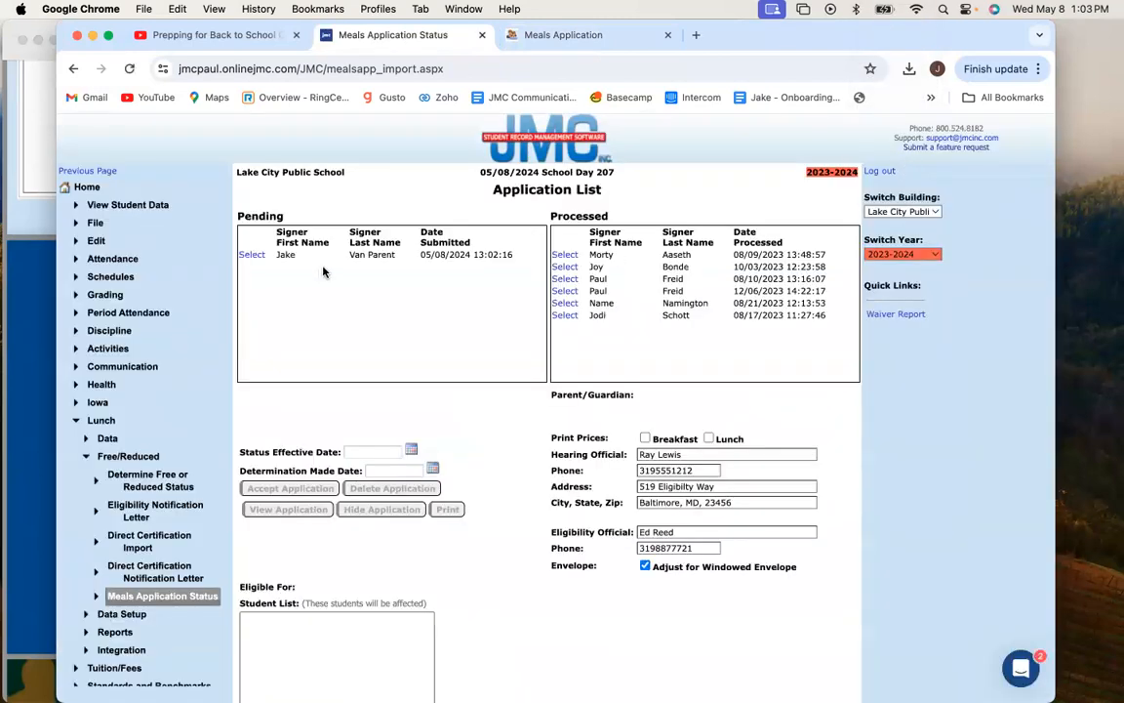
{"action": "scroll", "coordinate": [338, 316], "scroll_direction": "down", "scroll_amount": 1}
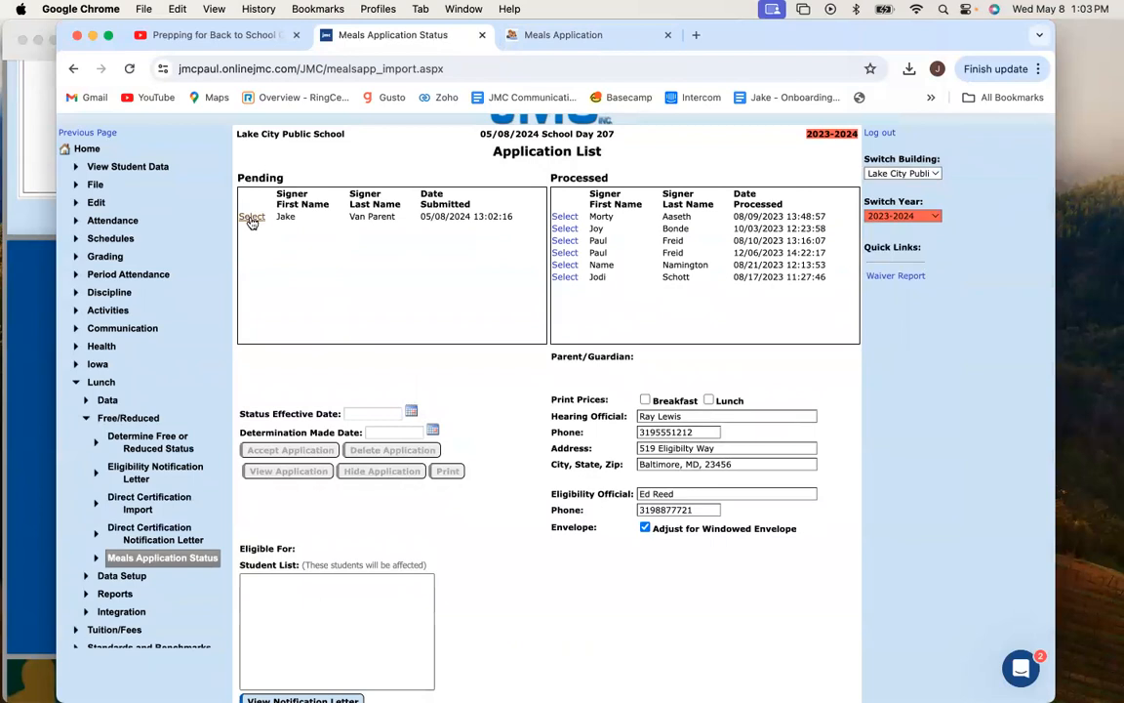
{"action": "left_click", "coordinate": [251, 215]}
{"action": "scroll", "coordinate": [351, 293], "scroll_direction": "down", "scroll_amount": 1}
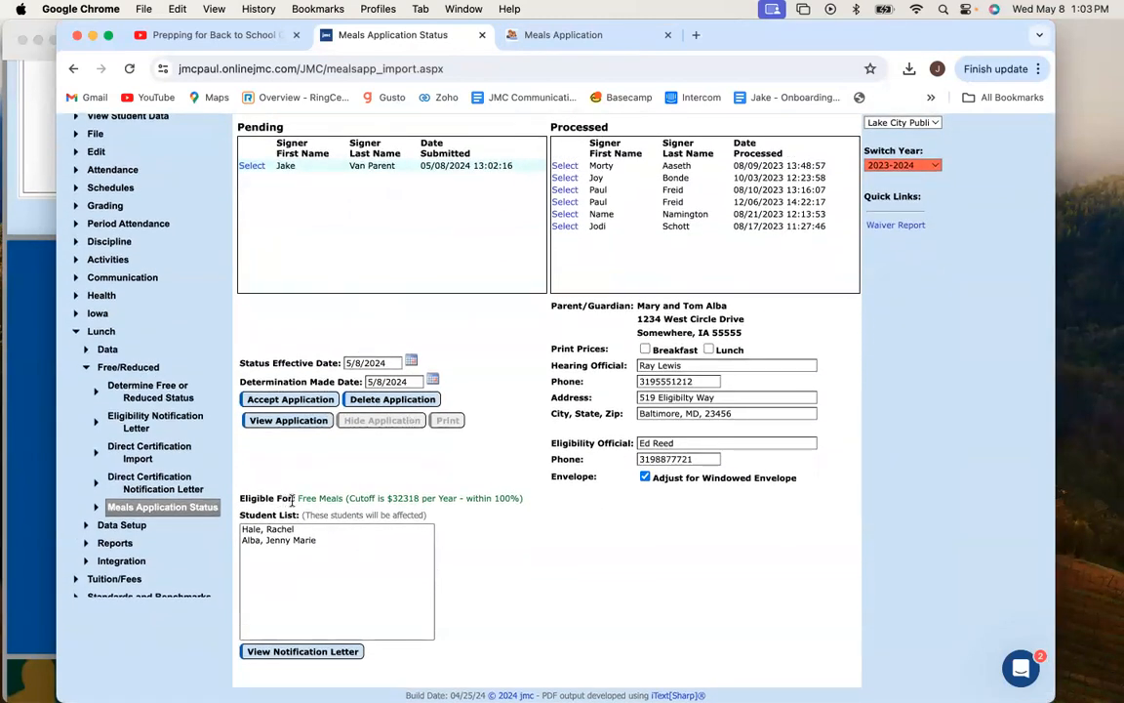
Accept the pending meals application and confirm updating the dependents' lunch status.
{"action": "left_click_drag", "start_coordinate": [299, 499], "coordinate": [488, 510]}
{"action": "left_click", "coordinate": [508, 524]}
{"action": "left_click", "coordinate": [283, 421]}
{"action": "scroll", "coordinate": [448, 543], "scroll_direction": "up", "scroll_amount": 1}
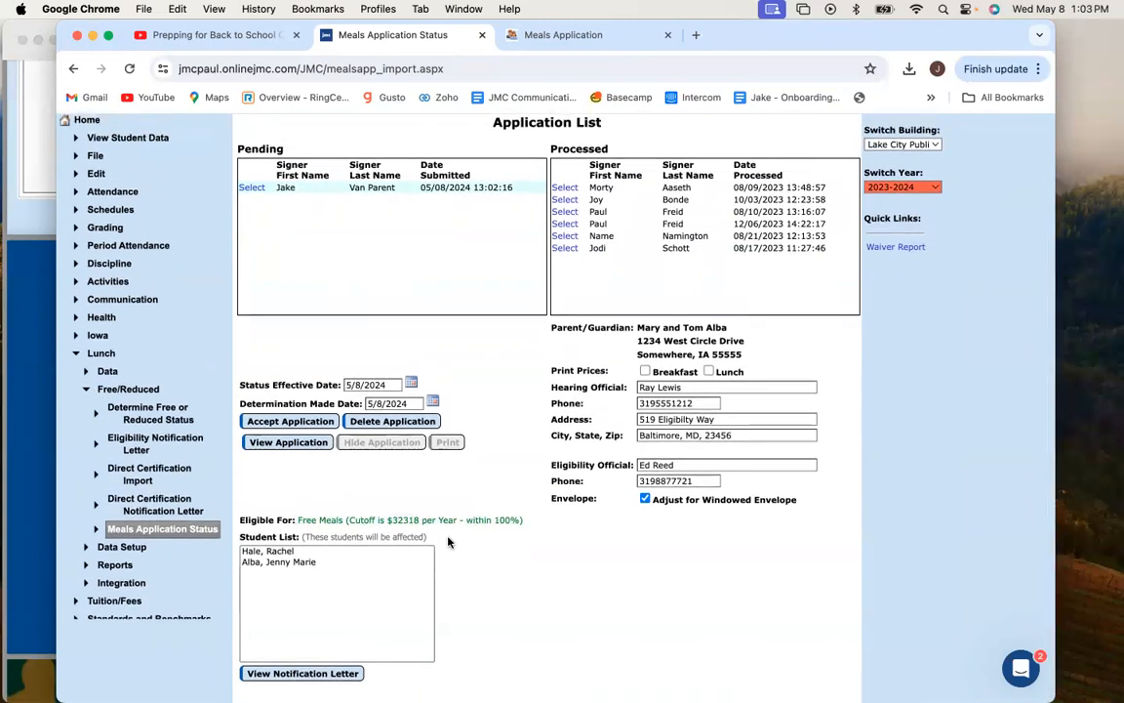
{"action": "scroll", "coordinate": [448, 537], "scroll_direction": "down", "scroll_amount": 1}
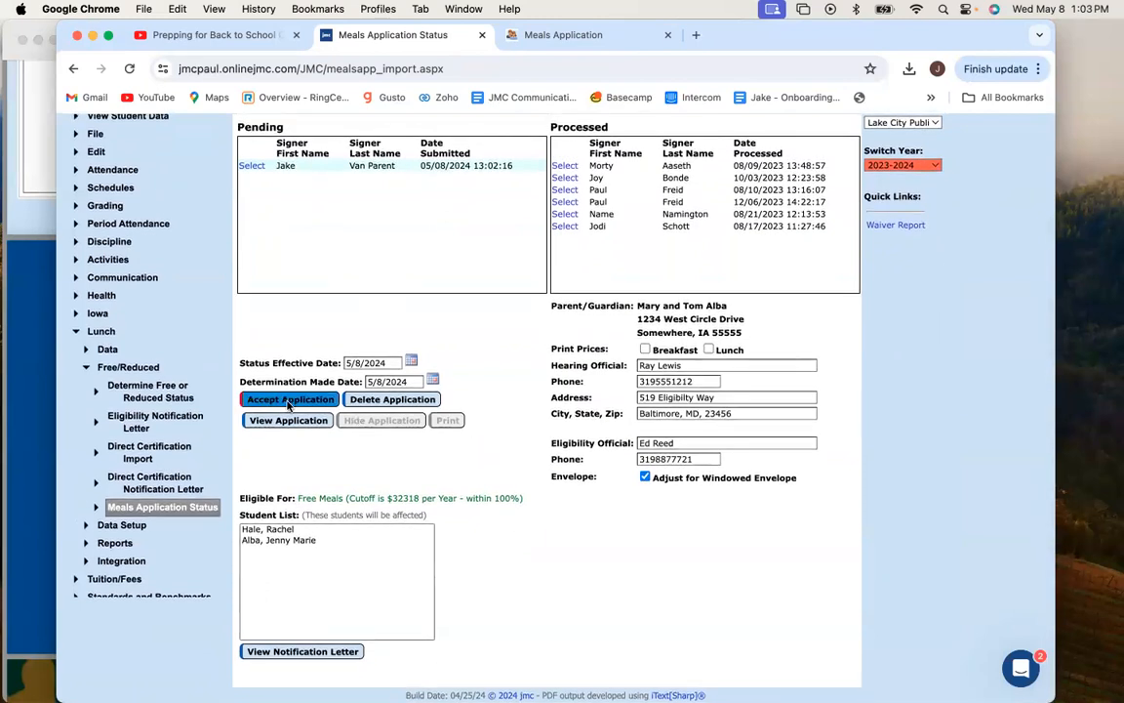
{"action": "left_click", "coordinate": [289, 401]}
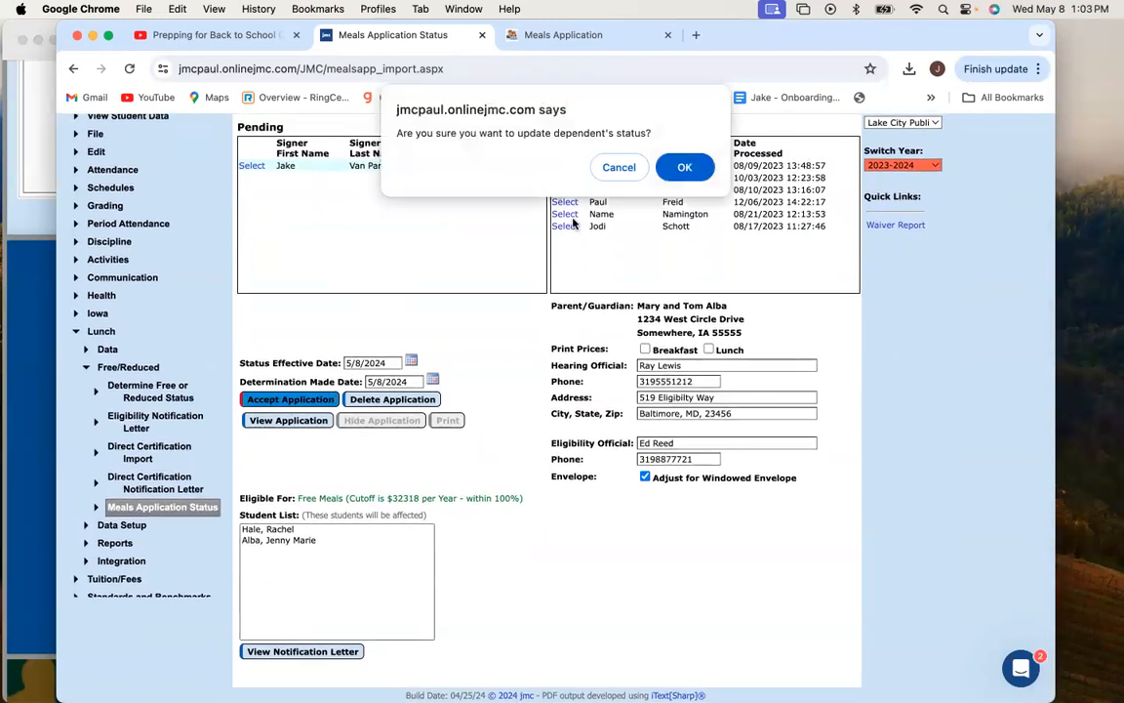
{"action": "left_click", "coordinate": [675, 170]}
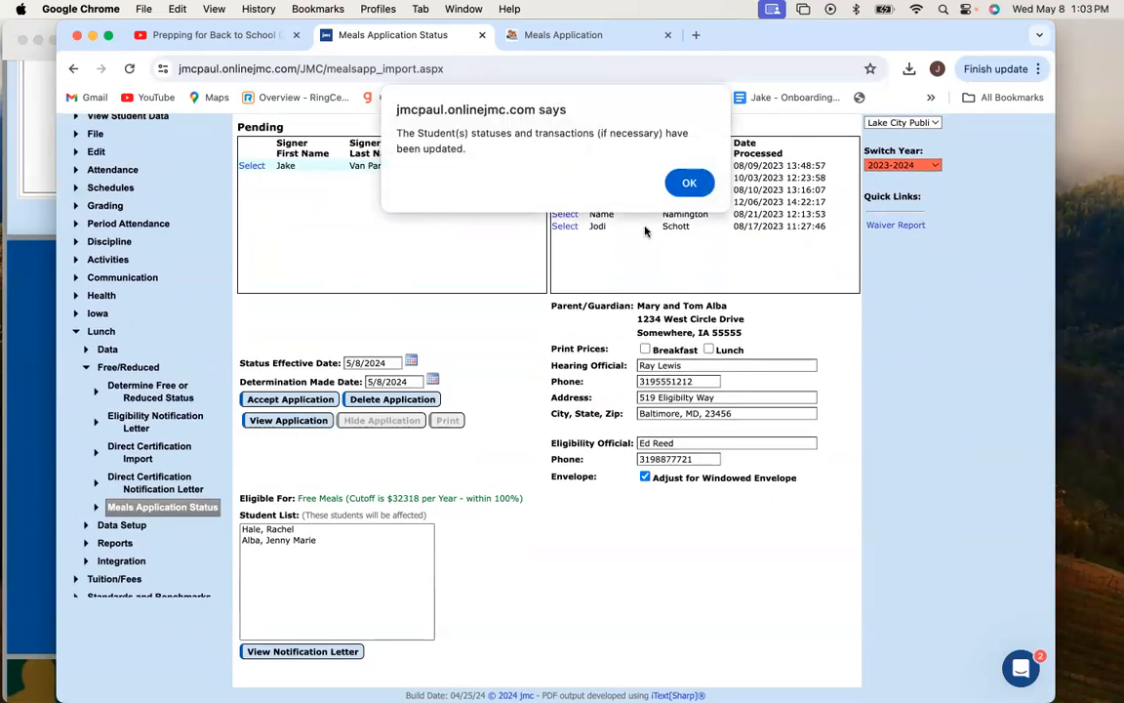
{"action": "left_click", "coordinate": [684, 181]}
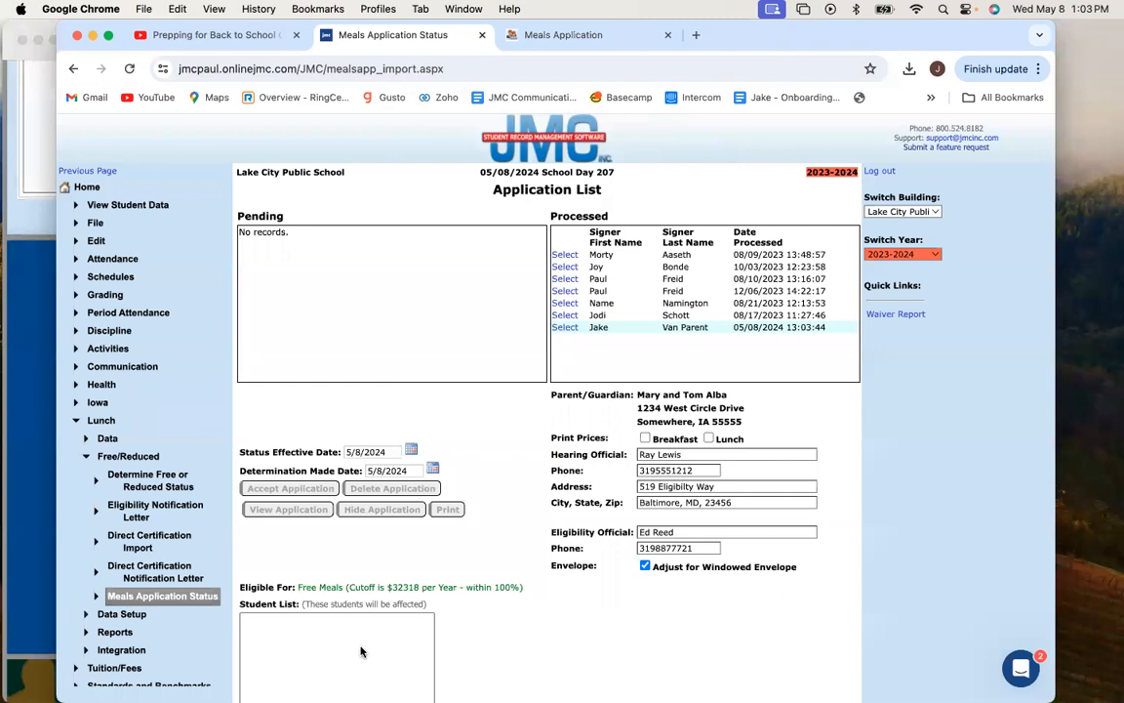
Select the newly processed meals application and view its full details, including the children and adult income sections.
{"action": "left_click", "coordinate": [563, 328]}
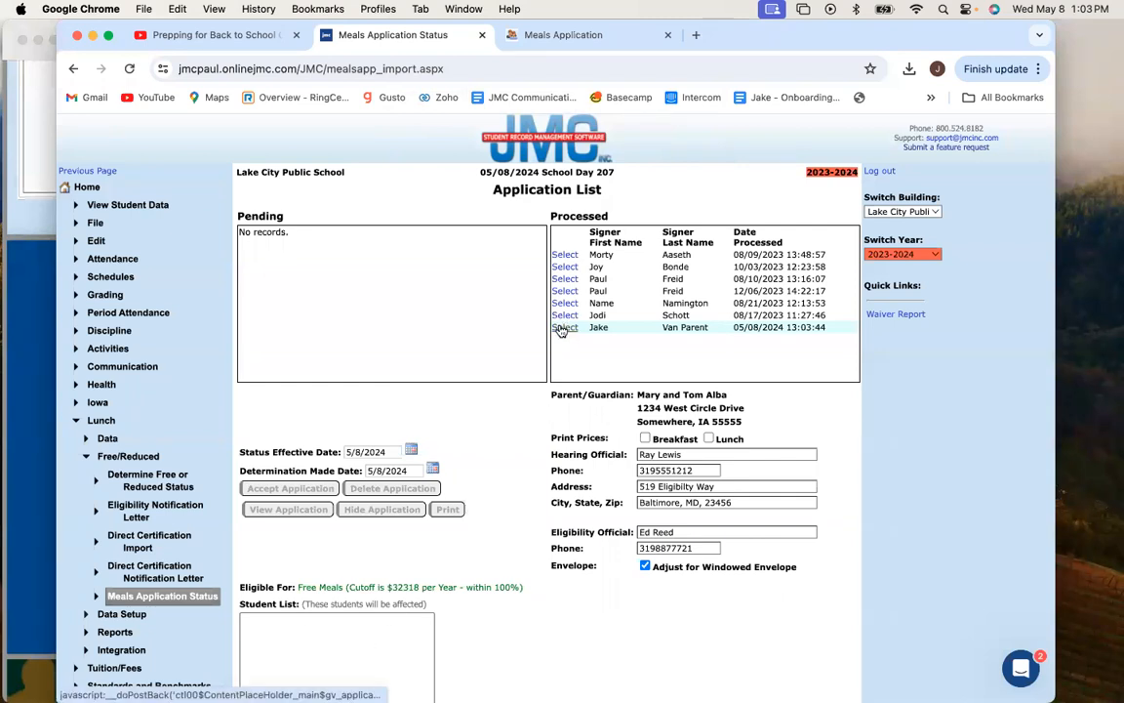
{"action": "left_click", "coordinate": [306, 514]}
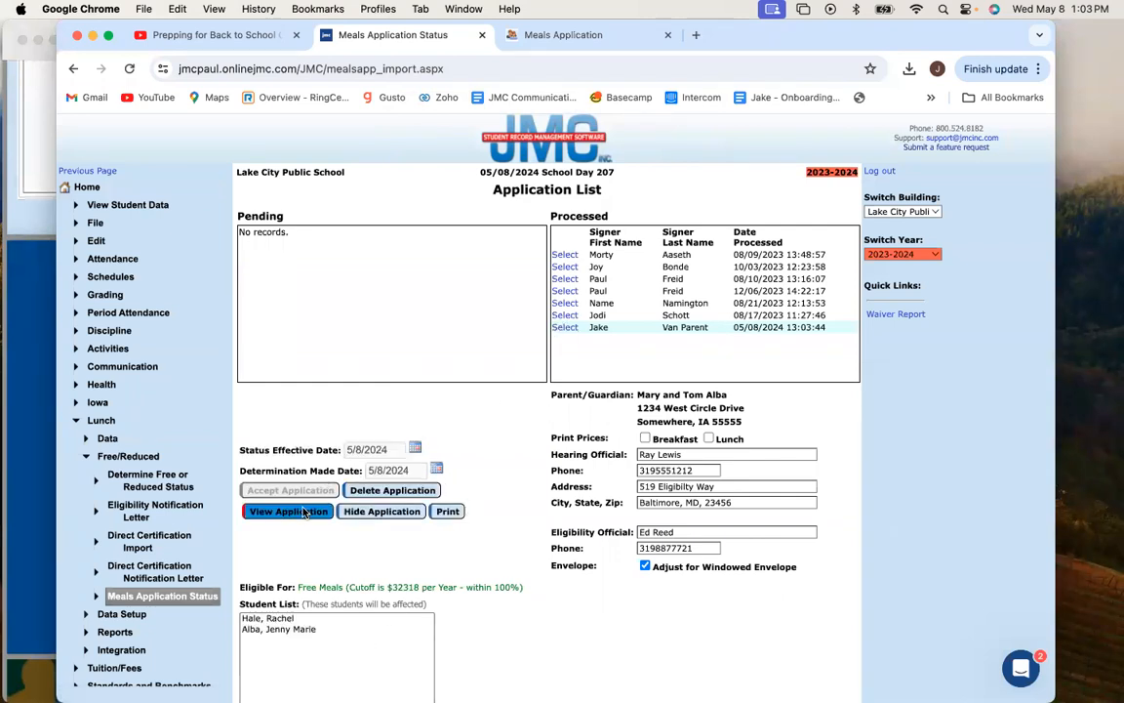
{"action": "scroll", "coordinate": [863, 473], "scroll_direction": "down", "scroll_amount": 10}
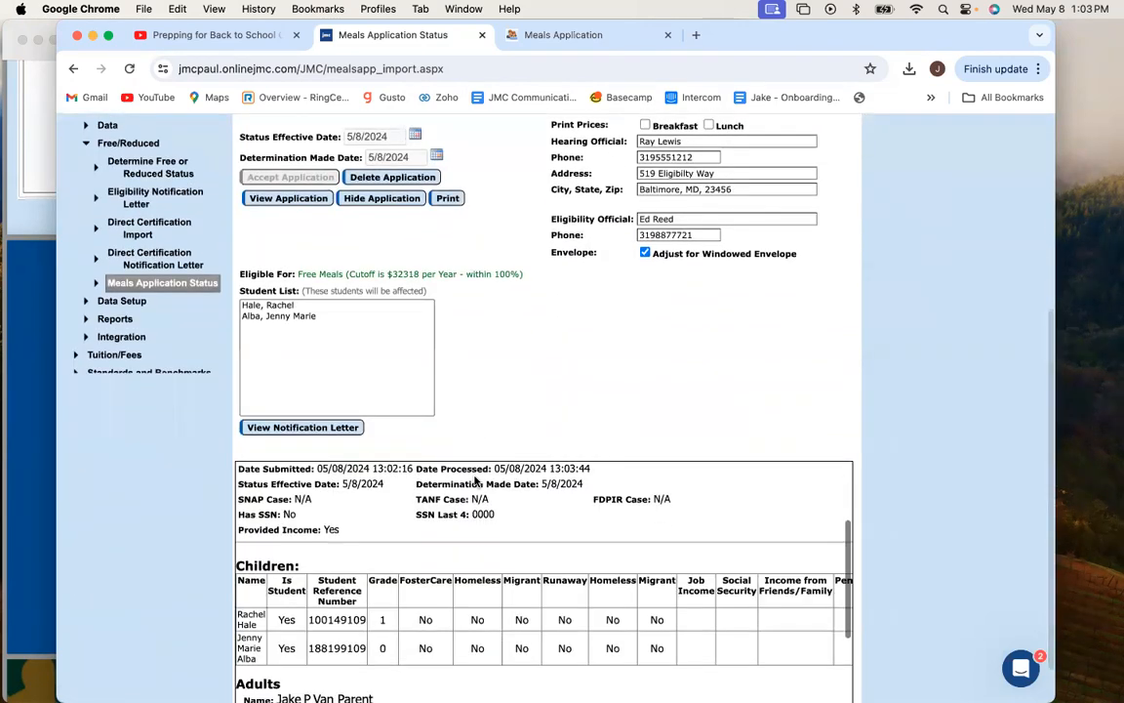
{"action": "scroll", "coordinate": [863, 474], "scroll_direction": "down", "scroll_amount": 2}
{"action": "scroll", "coordinate": [466, 553], "scroll_direction": "down", "scroll_amount": 5}
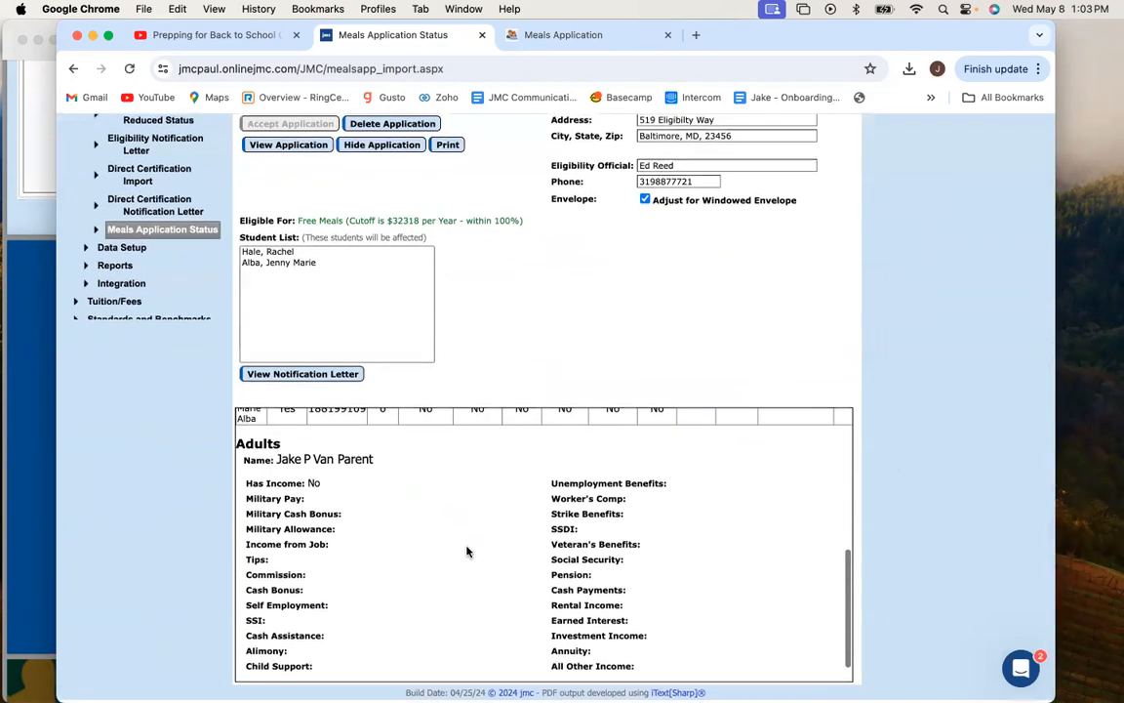
{"action": "scroll", "coordinate": [465, 552], "scroll_direction": "up", "scroll_amount": 10}
{"action": "scroll", "coordinate": [466, 551], "scroll_direction": "down", "scroll_amount": 3}
{"action": "scroll", "coordinate": [466, 550], "scroll_direction": "down", "scroll_amount": 1}
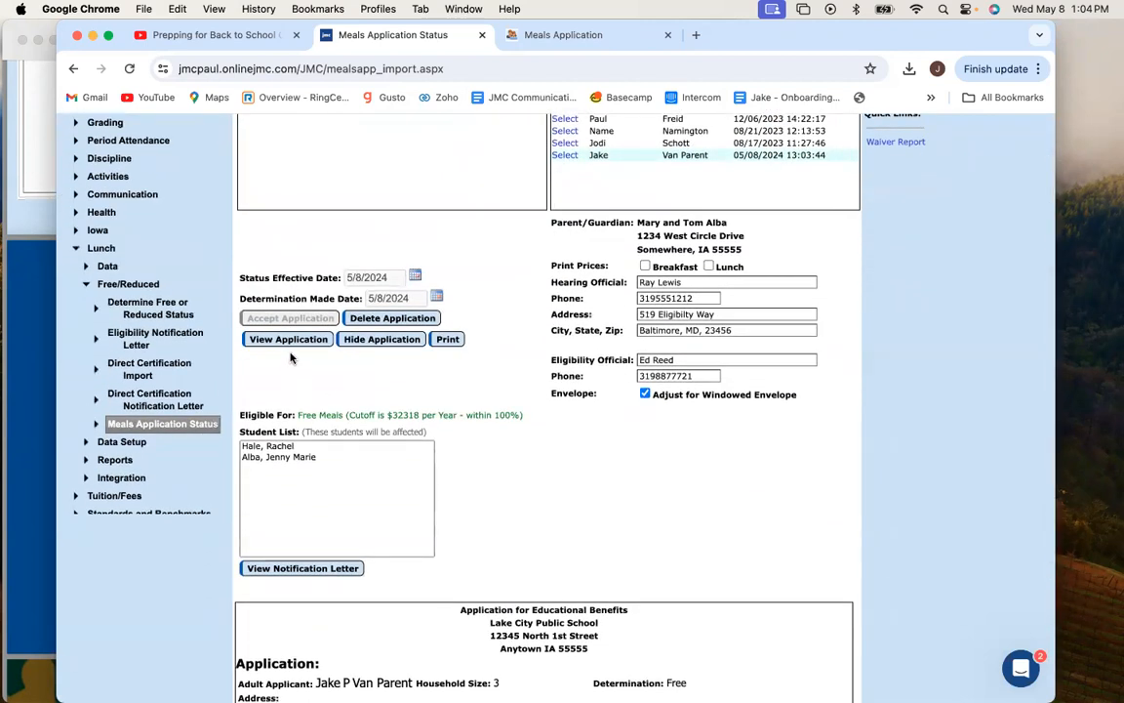
Open the parent notification letter for the processed application, read through it, close it, and return to Chrome.
{"action": "left_click", "coordinate": [331, 569]}
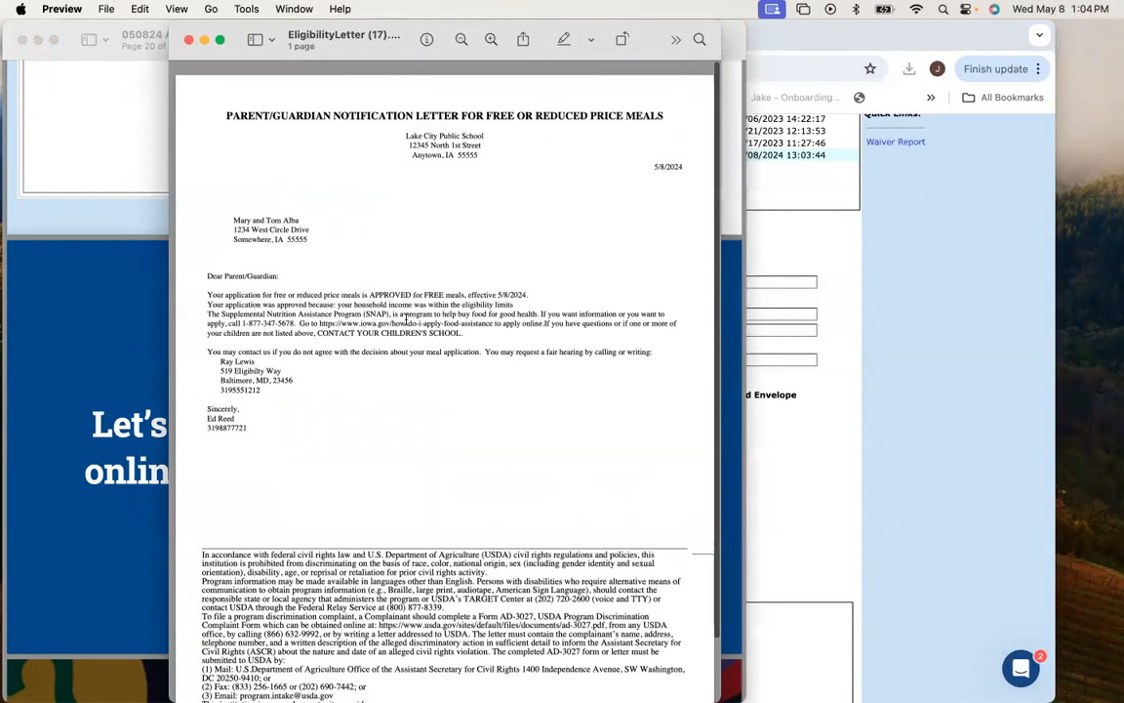
{"action": "scroll", "coordinate": [567, 543], "scroll_direction": "down", "scroll_amount": 3}
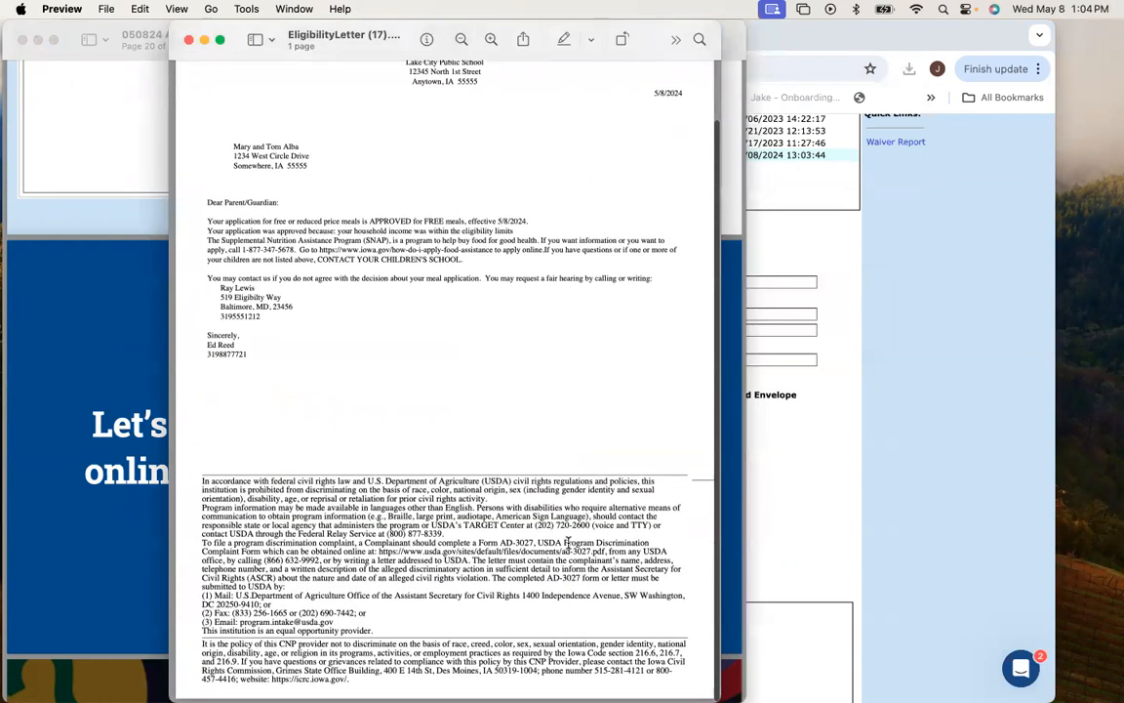
{"action": "scroll", "coordinate": [567, 543], "scroll_direction": "up", "scroll_amount": 2}
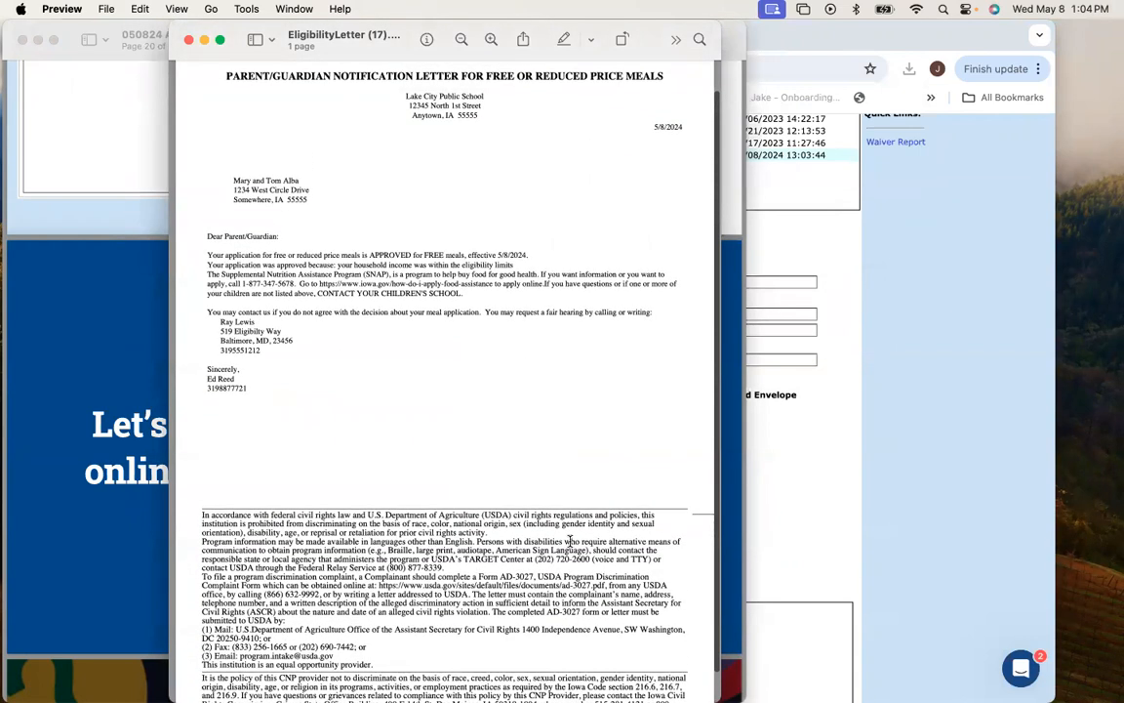
{"action": "scroll", "coordinate": [469, 540], "scroll_direction": "up", "scroll_amount": 2}
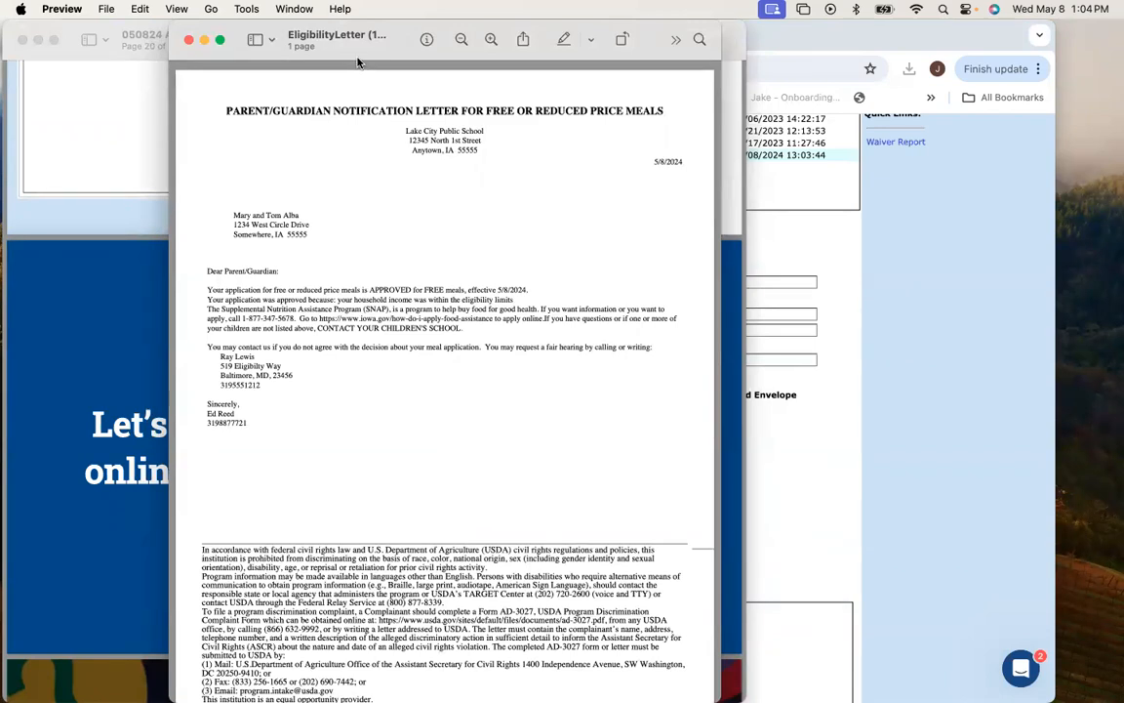
{"action": "left_click", "coordinate": [188, 44]}
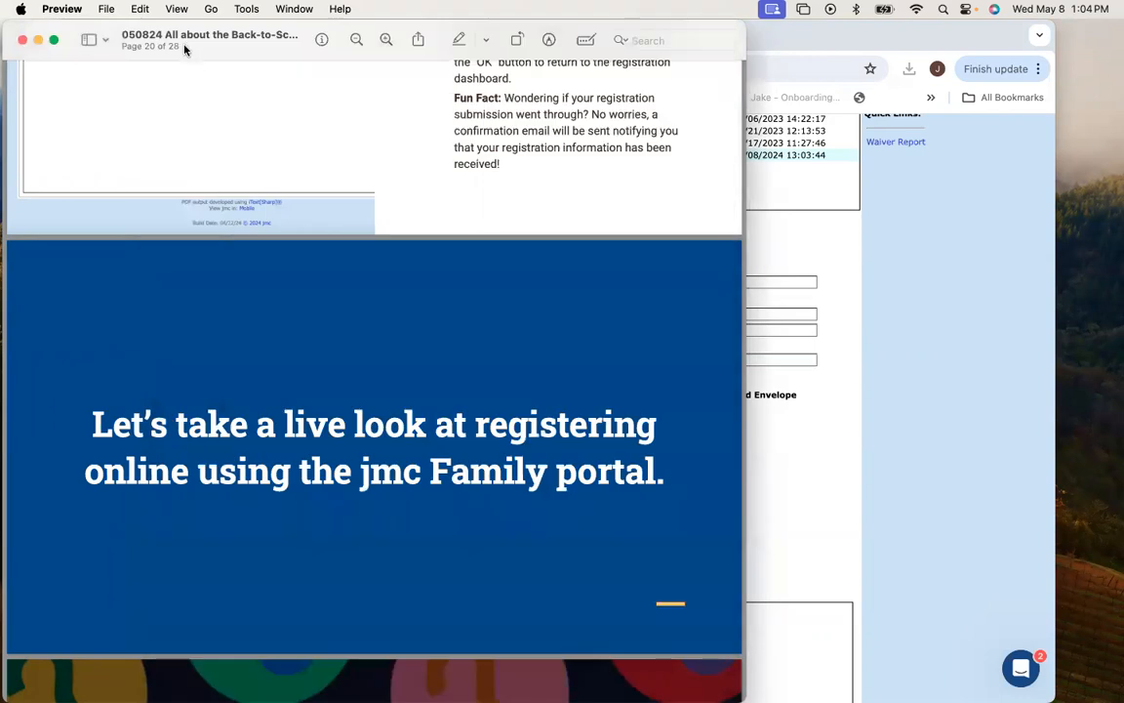
{"action": "left_click", "coordinate": [822, 35]}
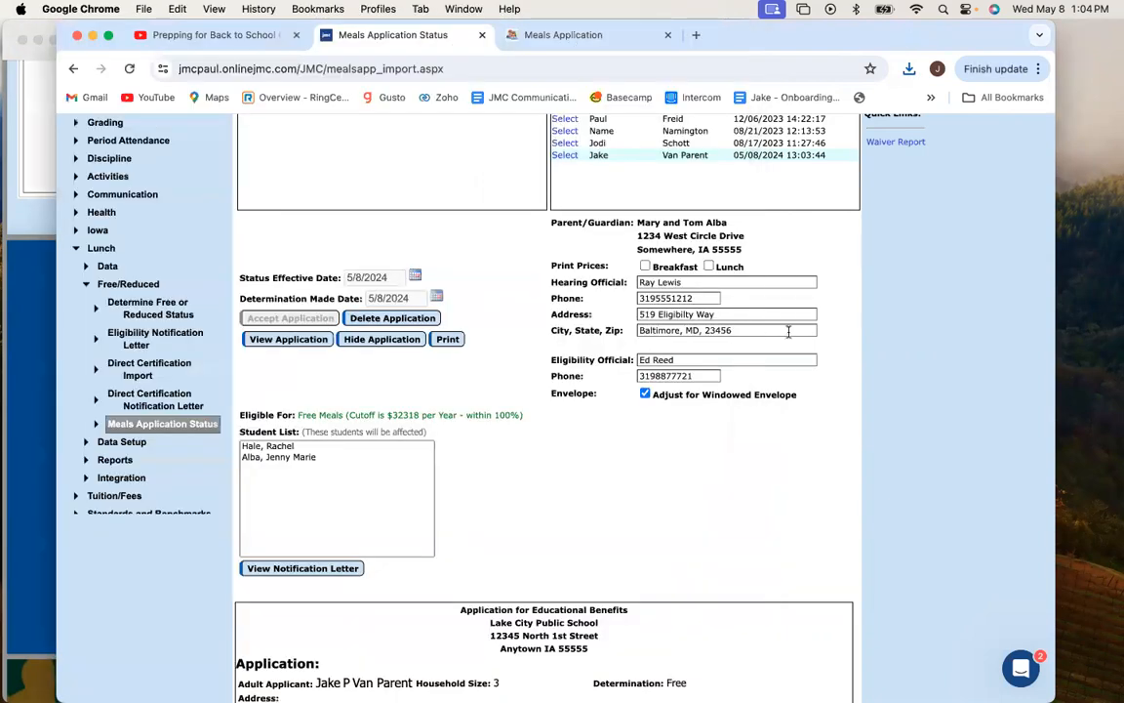
{"action": "scroll", "coordinate": [807, 341], "scroll_direction": "down", "scroll_amount": 5}
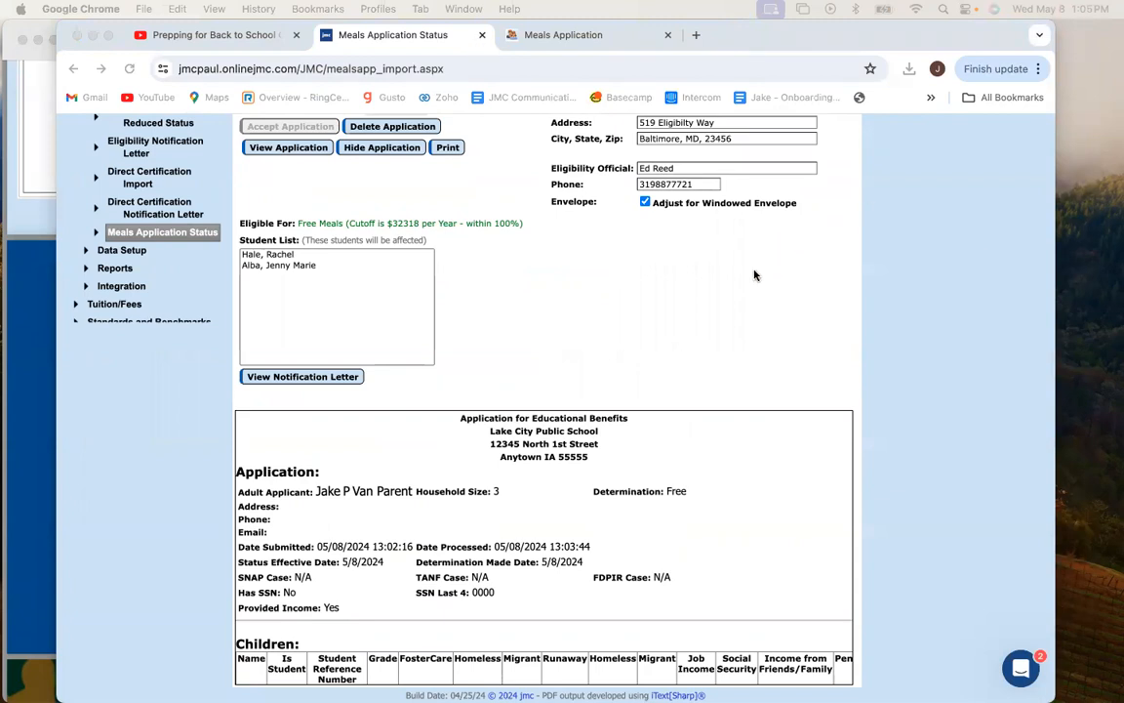
{"action": "left_click_drag", "start_coordinate": [979, 40], "coordinate": [1044, 39]}
{"action": "scroll", "coordinate": [429, 473], "scroll_direction": "down", "scroll_amount": 2}
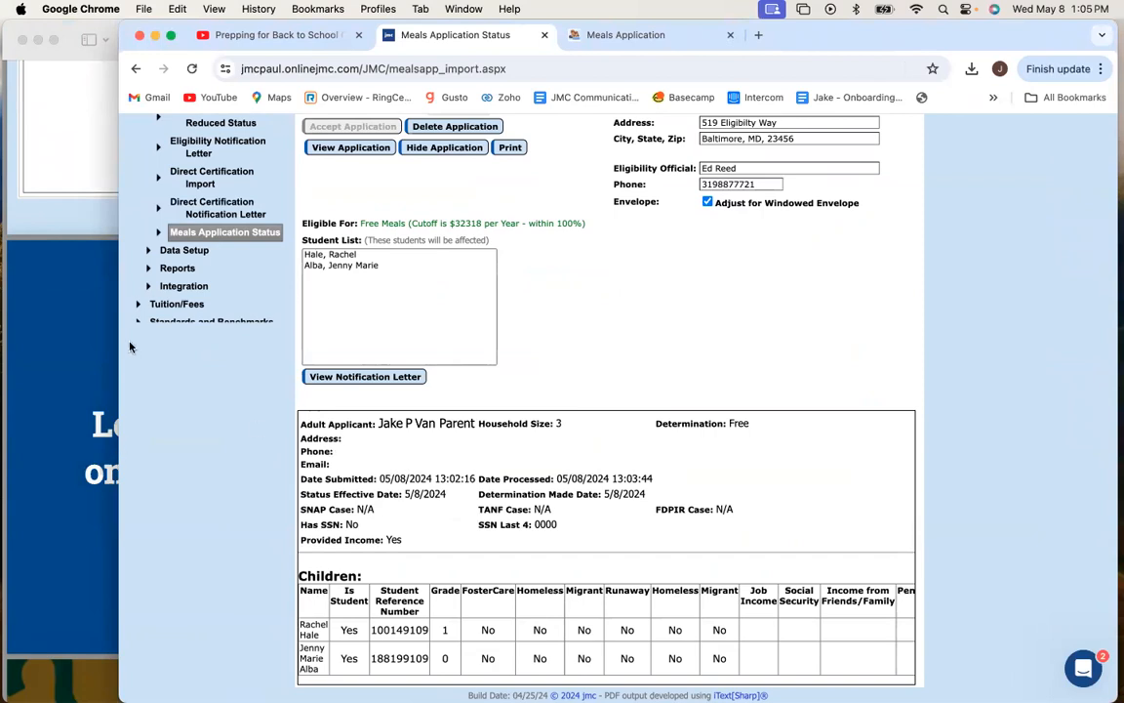
{"action": "scroll", "coordinate": [139, 283], "scroll_direction": "up", "scroll_amount": 5}
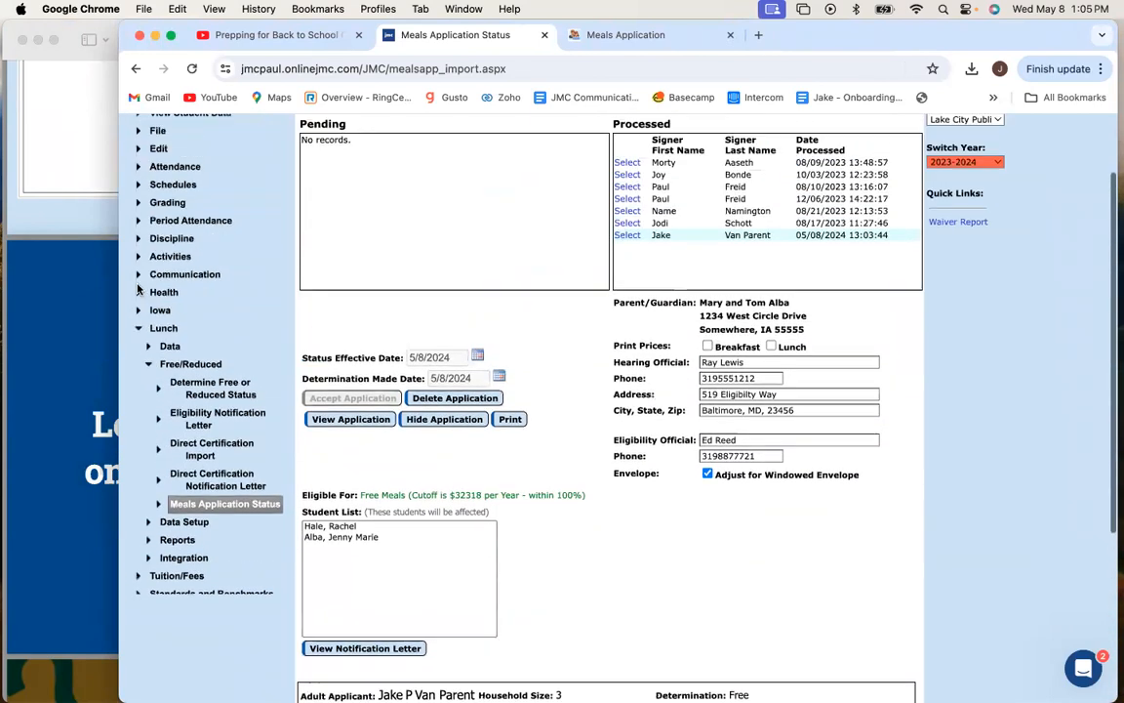
Return to the family portal's Meals Application page and open the 2023-2024 Registration Dashboard.
{"action": "left_click", "coordinate": [630, 37]}
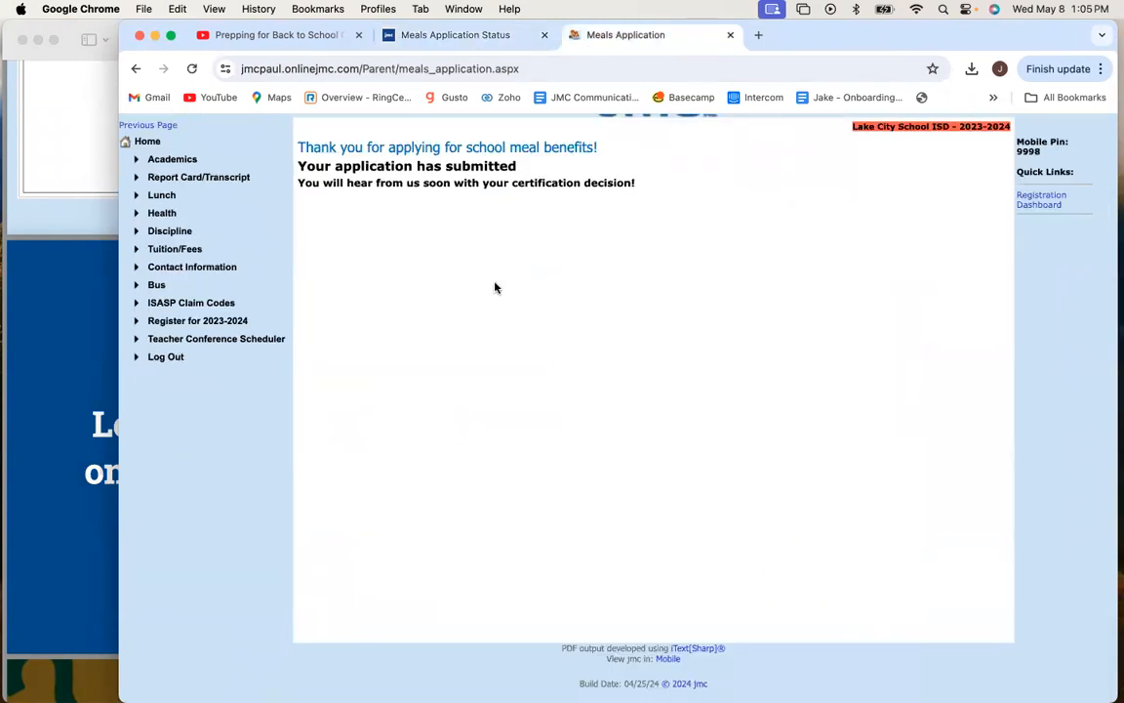
{"action": "scroll", "coordinate": [503, 290], "scroll_direction": "up", "scroll_amount": 1}
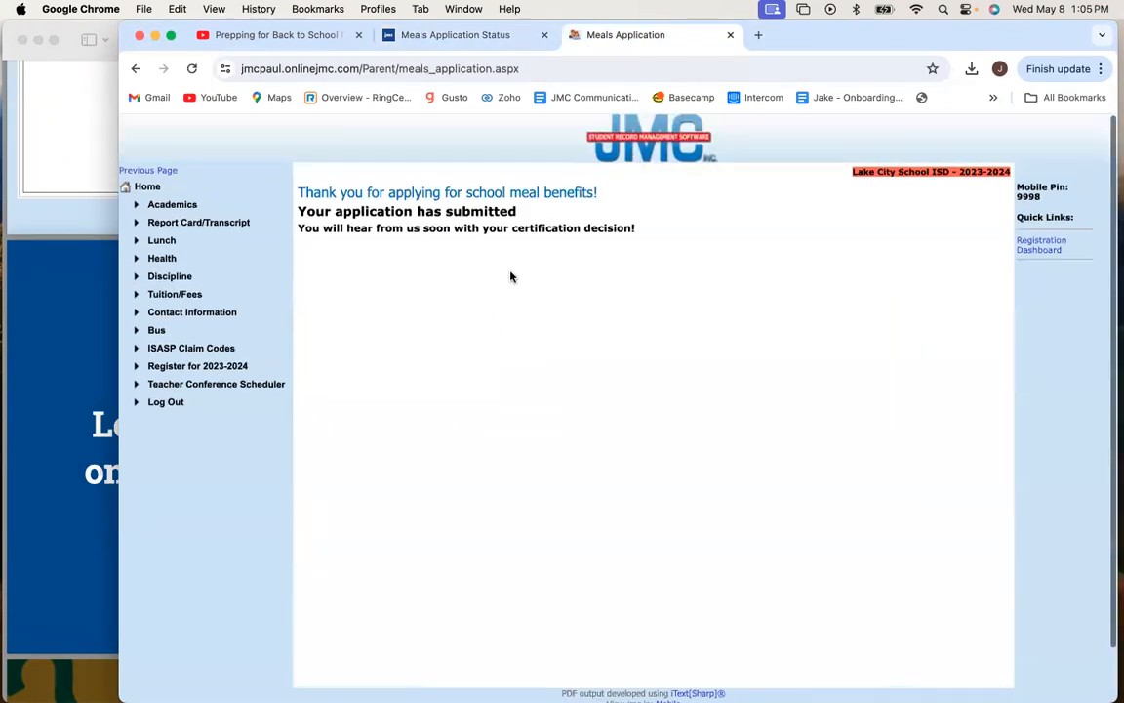
{"action": "left_click", "coordinate": [212, 368]}
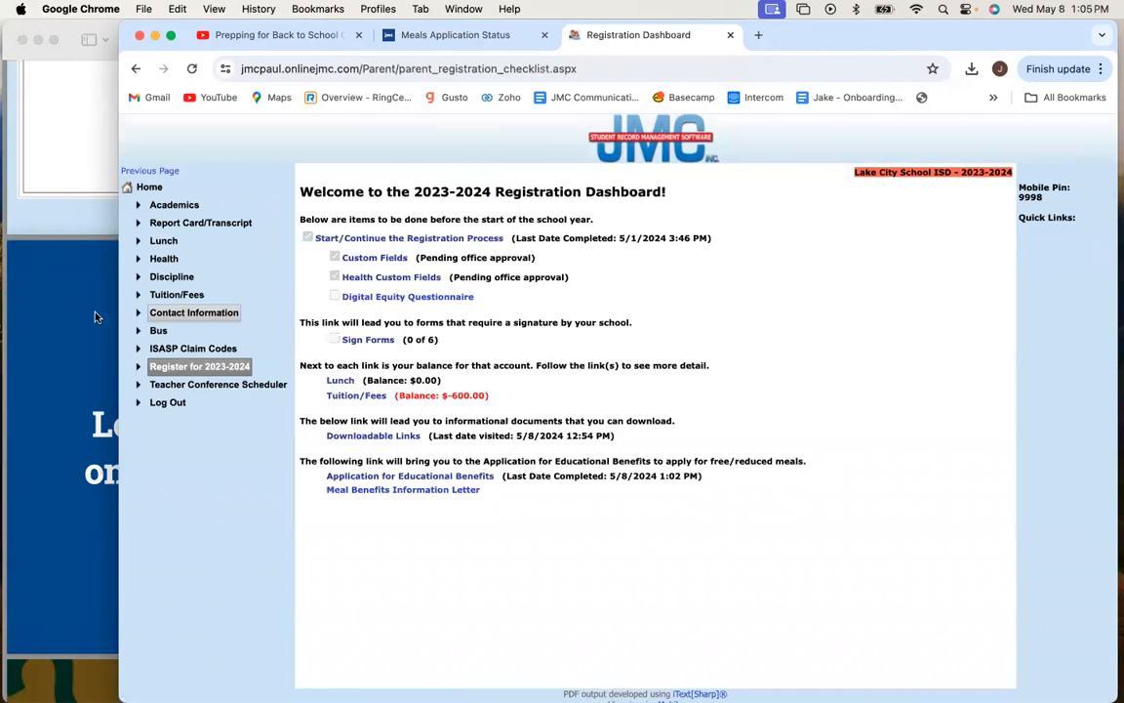
Switch to the presentation in Preview, show it full screen, and advance to the "jmc News and Upcoming Events!" slide.
{"action": "left_click", "coordinate": [85, 280]}
{"action": "left_click", "coordinate": [55, 40]}
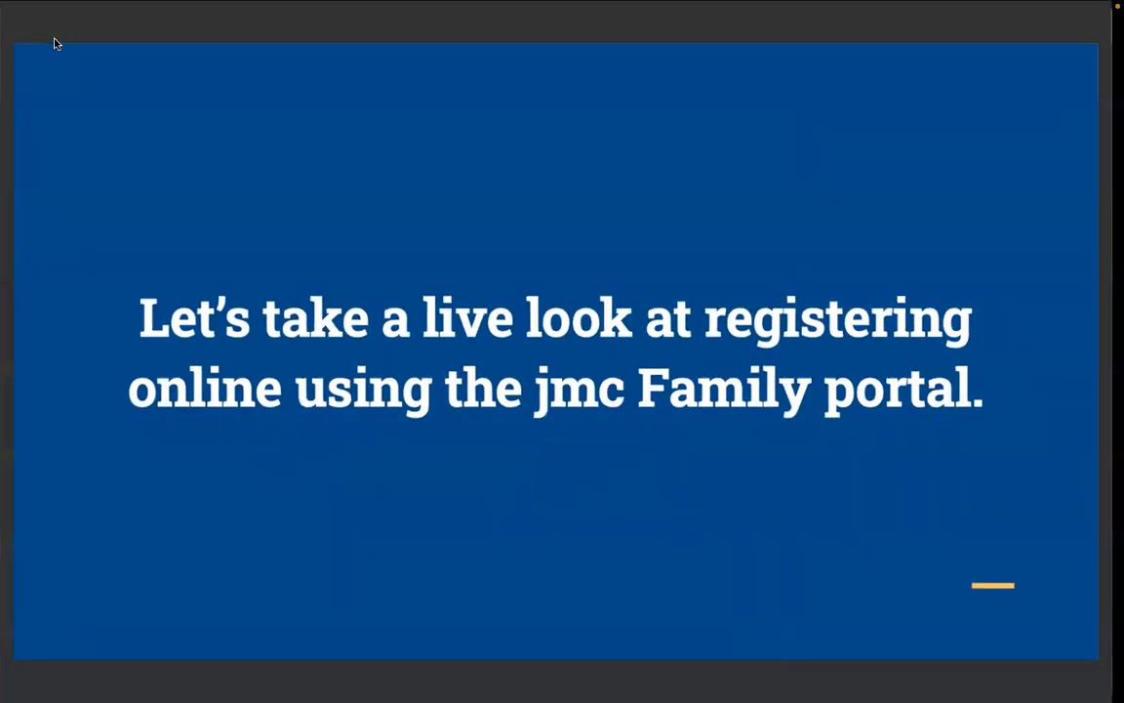
{"action": "key", "text": "Right"}
{"action": "key", "text": "Right"}
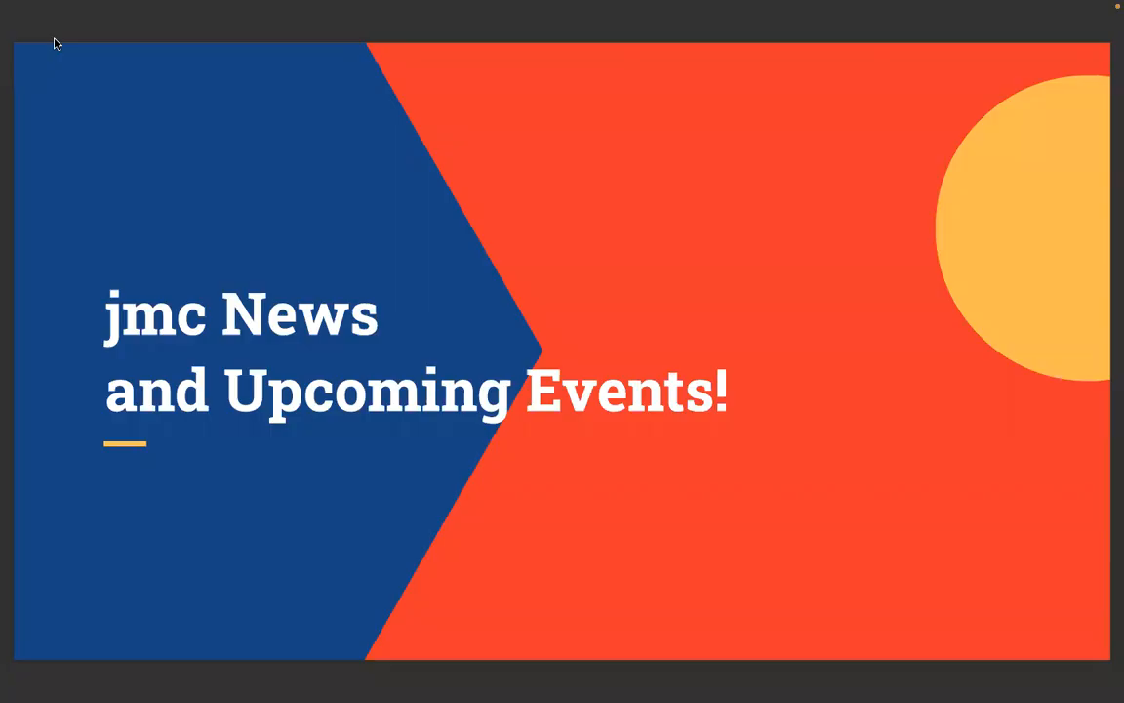